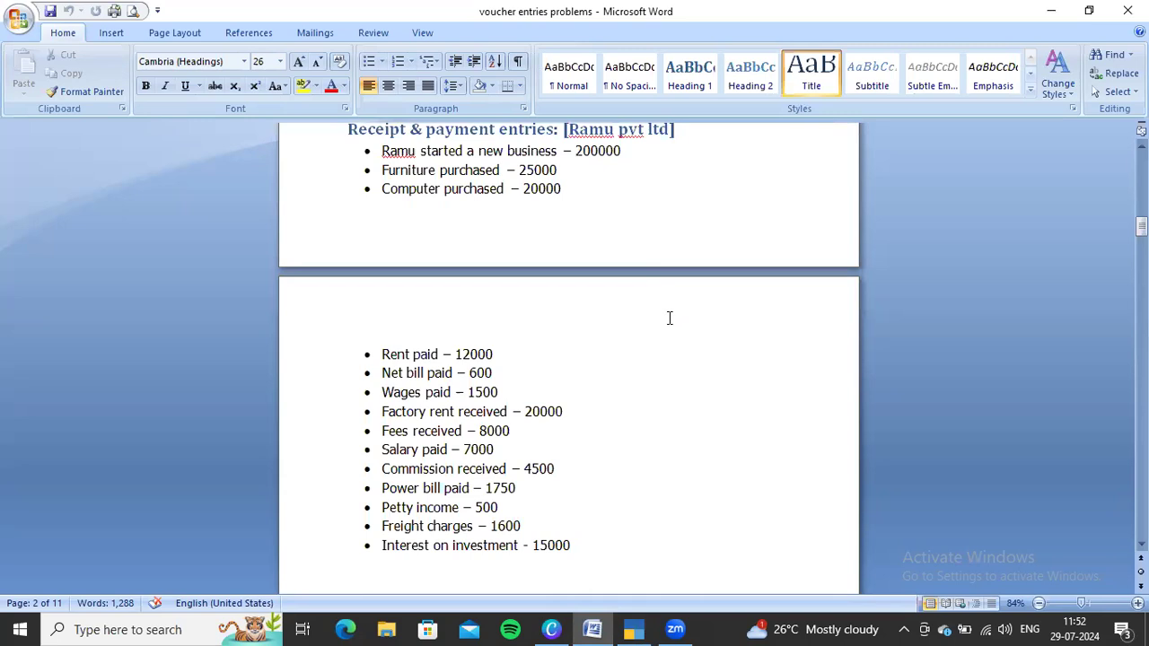
# Step: Read the company name in the Word exercise, switch to TallyPrime and enter "Ramu Pvt Ltd" as company and mailing name
pyautogui.scroll(1, 669, 317)
pyautogui.scroll(-1, 670, 317)
pyautogui.scroll(2, 672, 269)
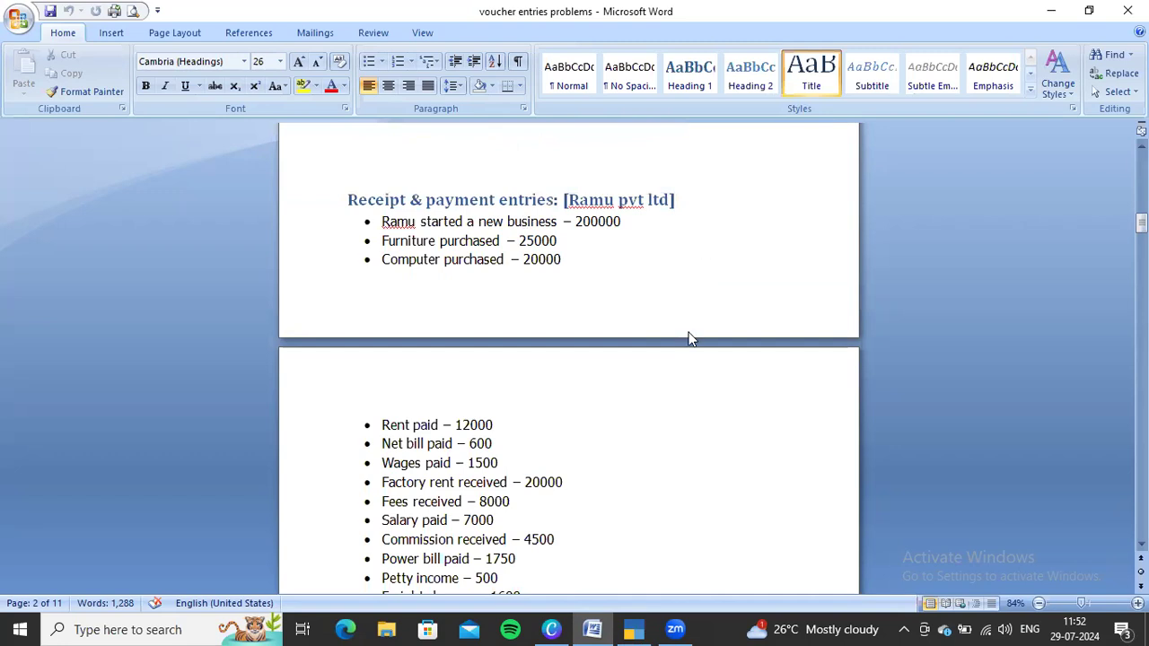
pyautogui.hotkey('alt', 'Tab')
pyautogui.write('Ram')
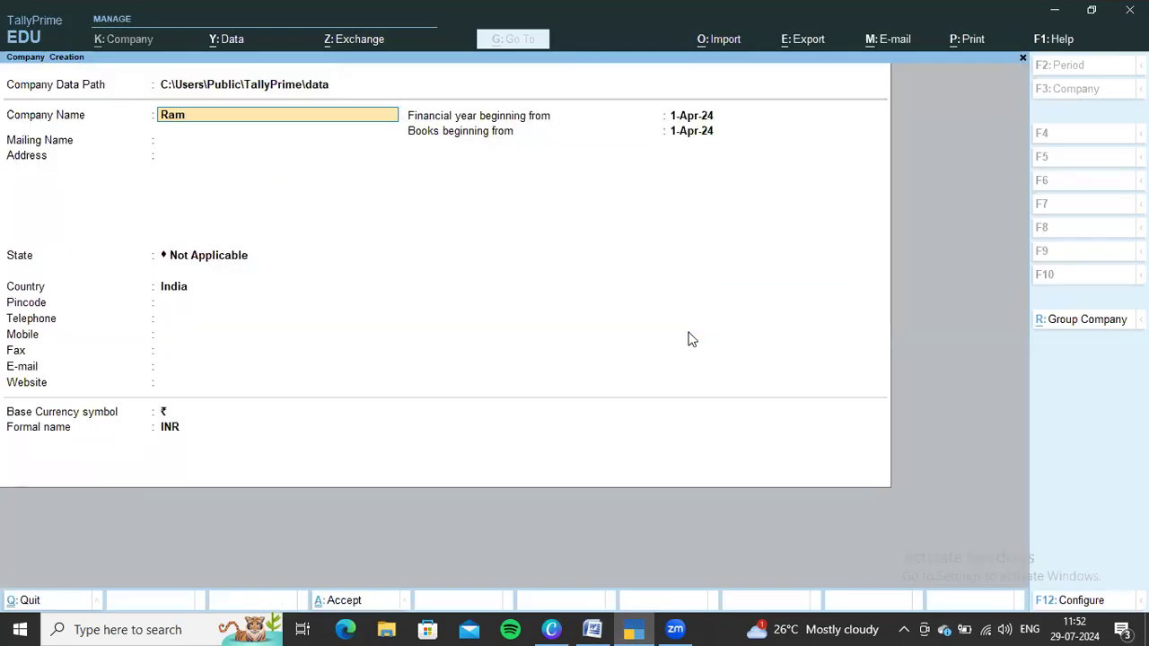
pyautogui.write('u Pvt Ltd')
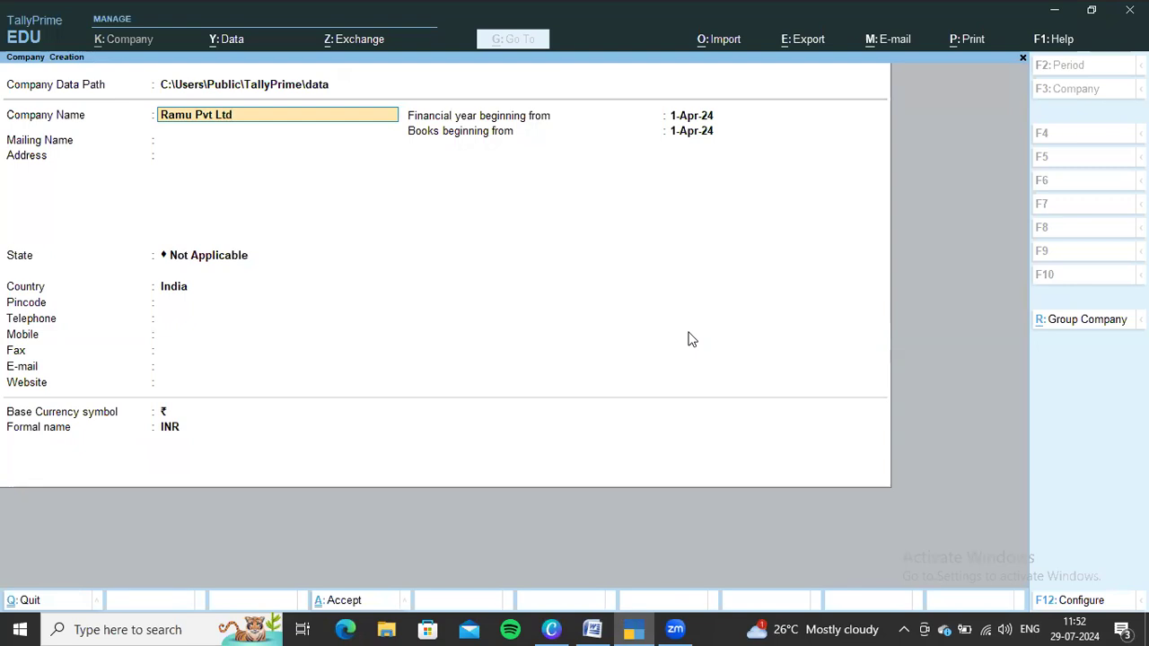
pyautogui.press('Return')
pyautogui.press('Return')
# Step: Enter the company's address, choose Andhra Pradesh as the state, and save the company with the default features
pyautogui.write('Vsp')
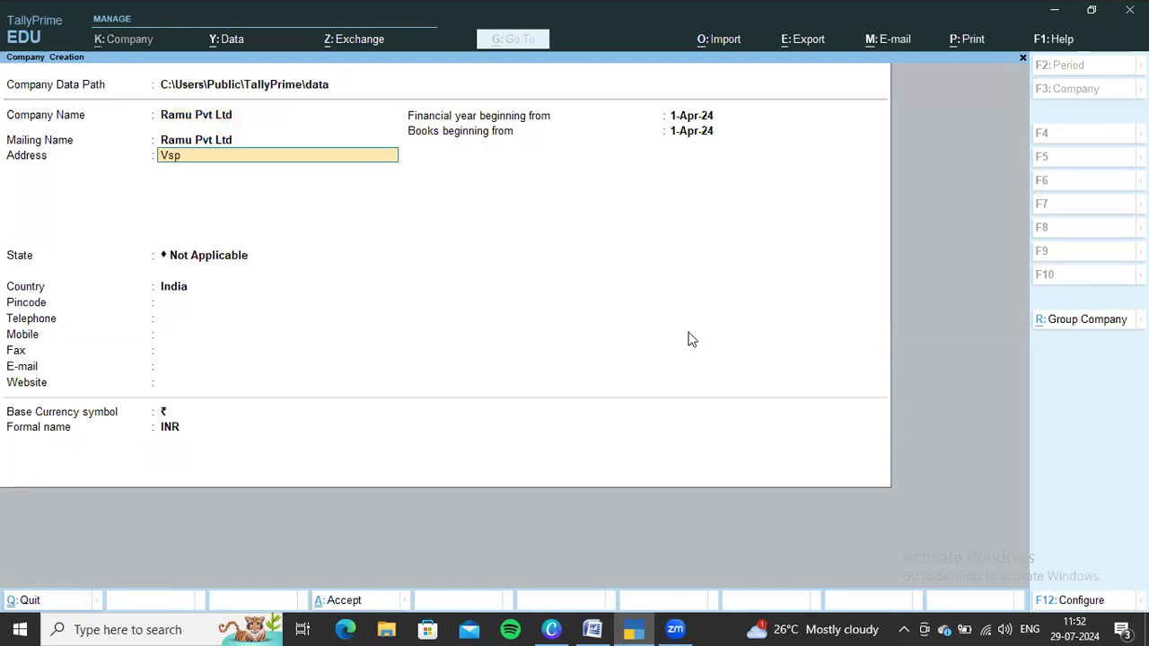
pyautogui.press('Return')
pyautogui.press('Return')
pyautogui.press('Down')
pyautogui.press('Down')
pyautogui.press('Return')
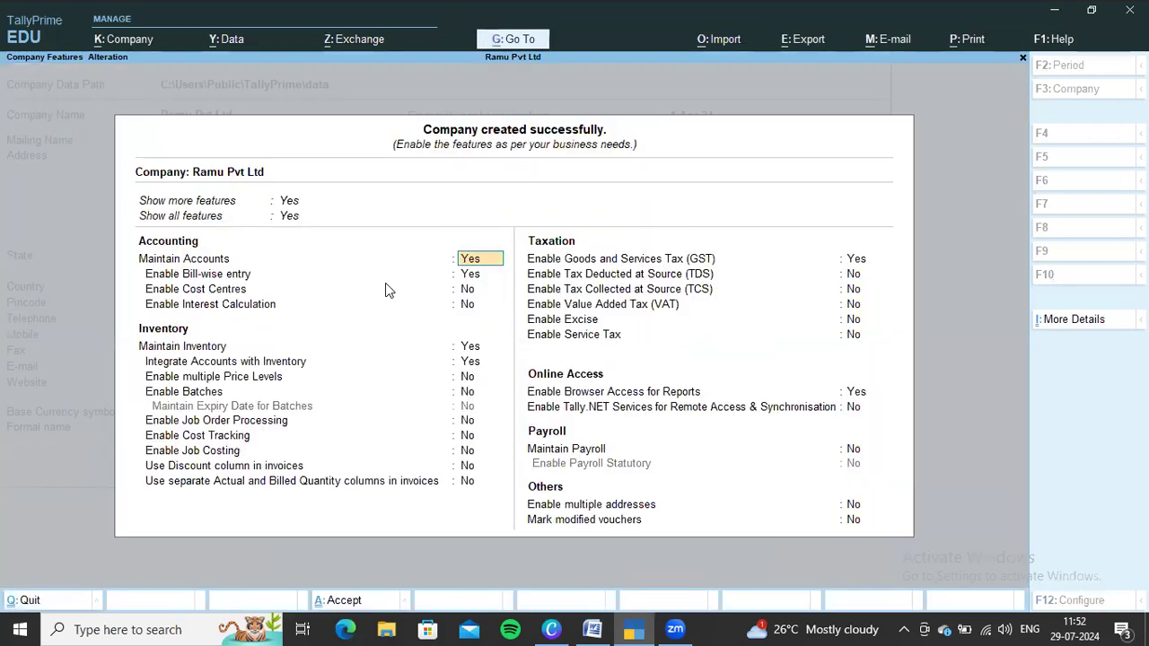
pyautogui.hotkey('ctrl', 'a')
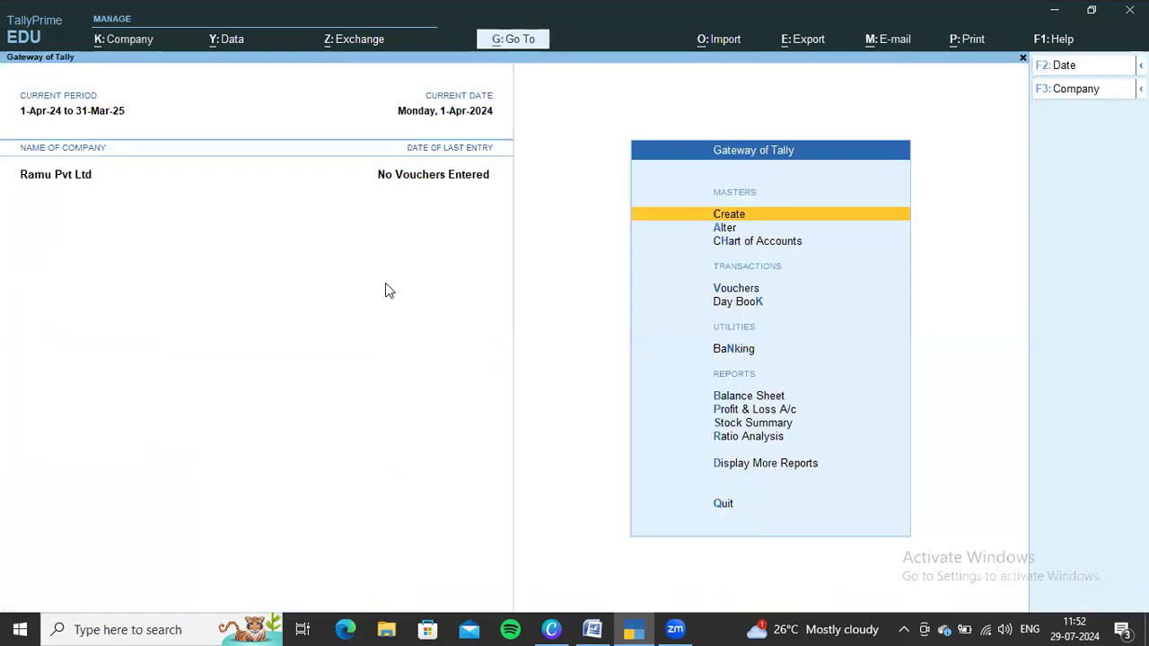
# Step: Create a ledger with the business owner's name from the Word exercise under Capital Account and save it
pyautogui.press('Return')
pyautogui.press('Down')
pyautogui.press('Return')
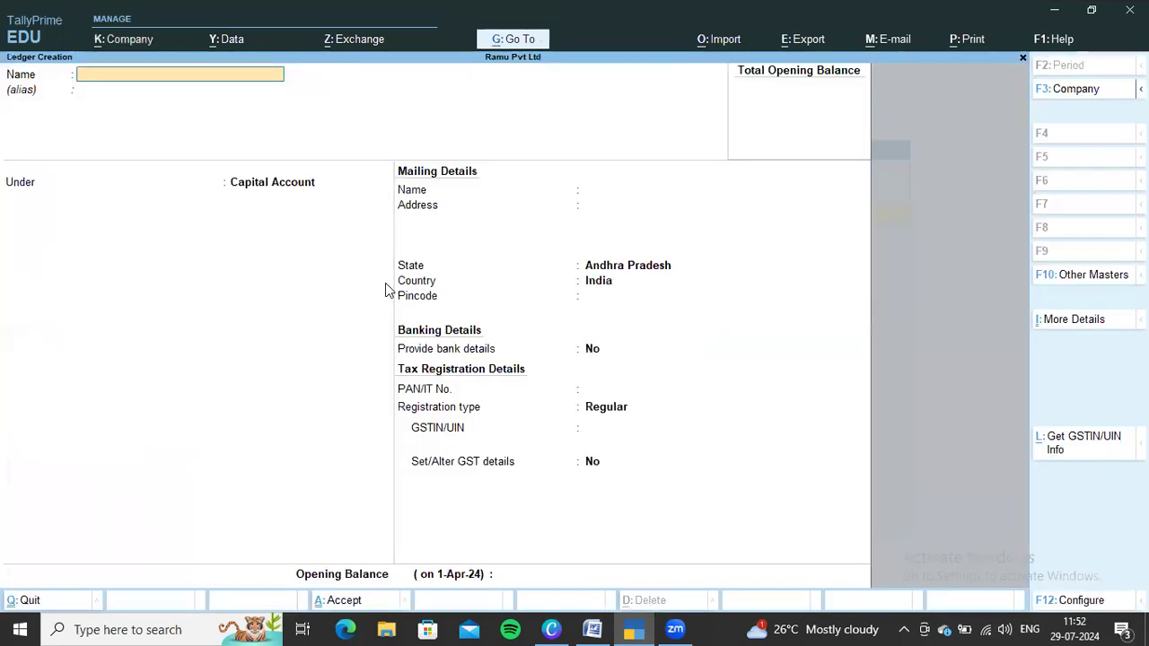
pyautogui.hotkey('alt', 'Tab')
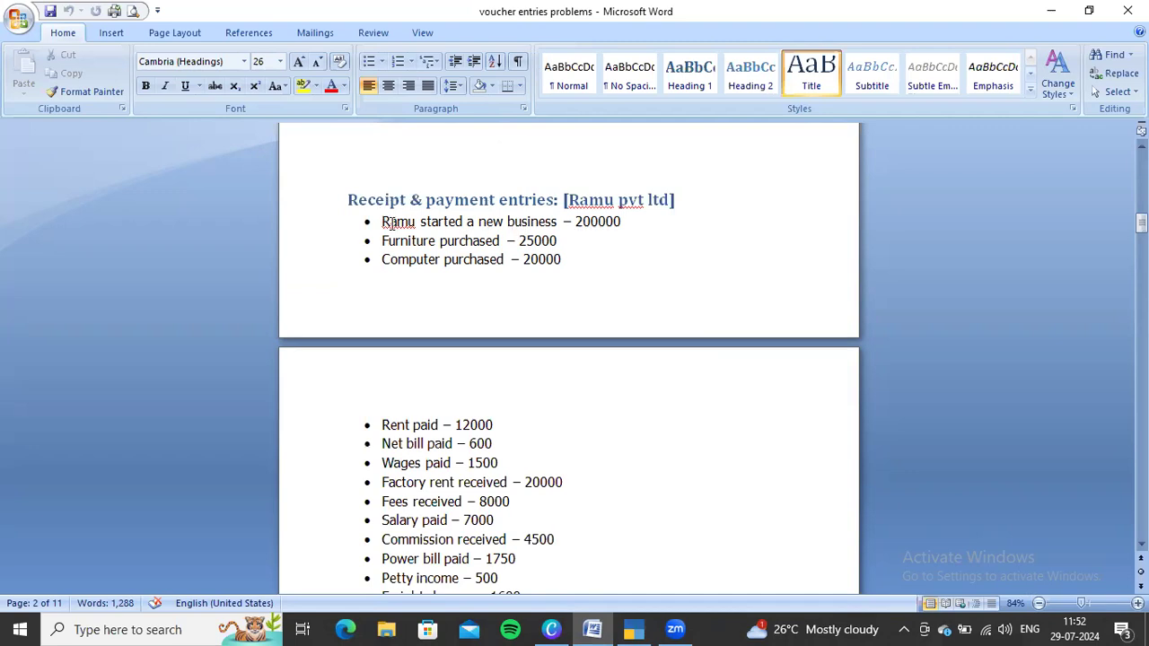
pyautogui.hotkey('alt', 'Tab')
pyautogui.write('Ramu')
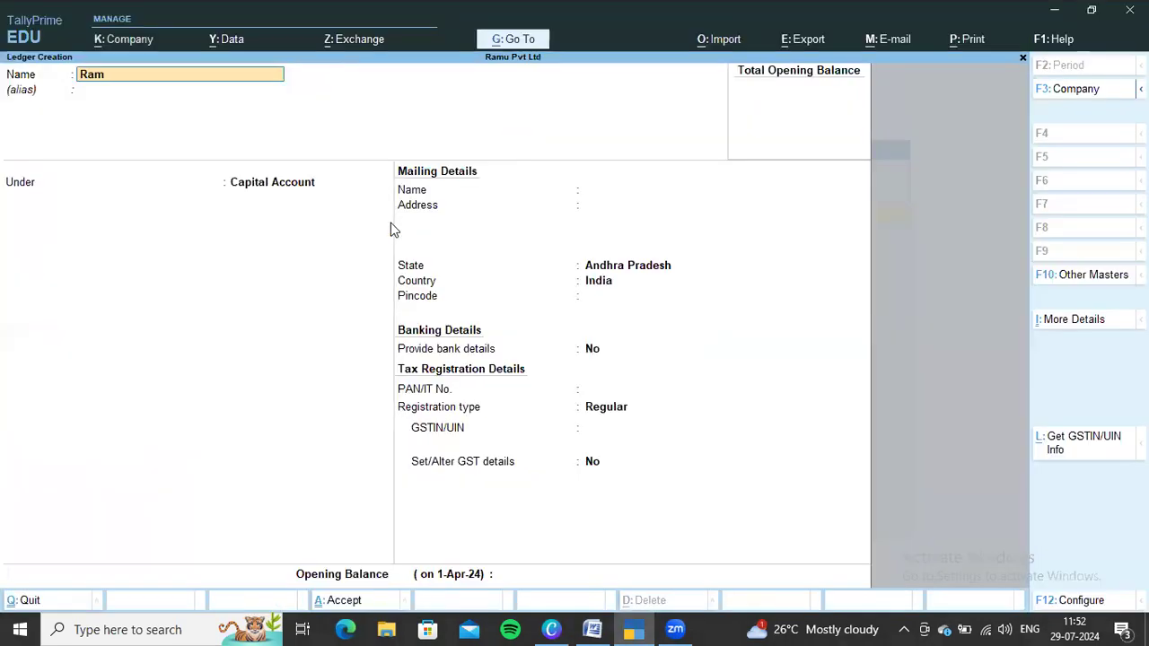
pyautogui.press('Return')
pyautogui.press('Return')
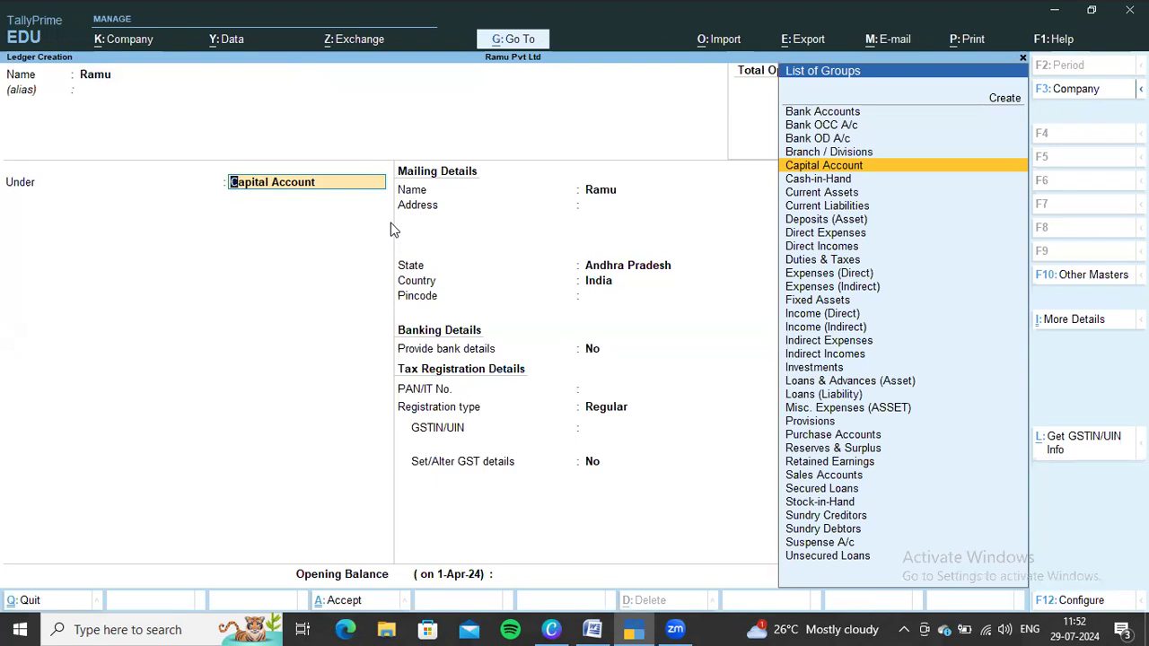
pyautogui.press('Return')
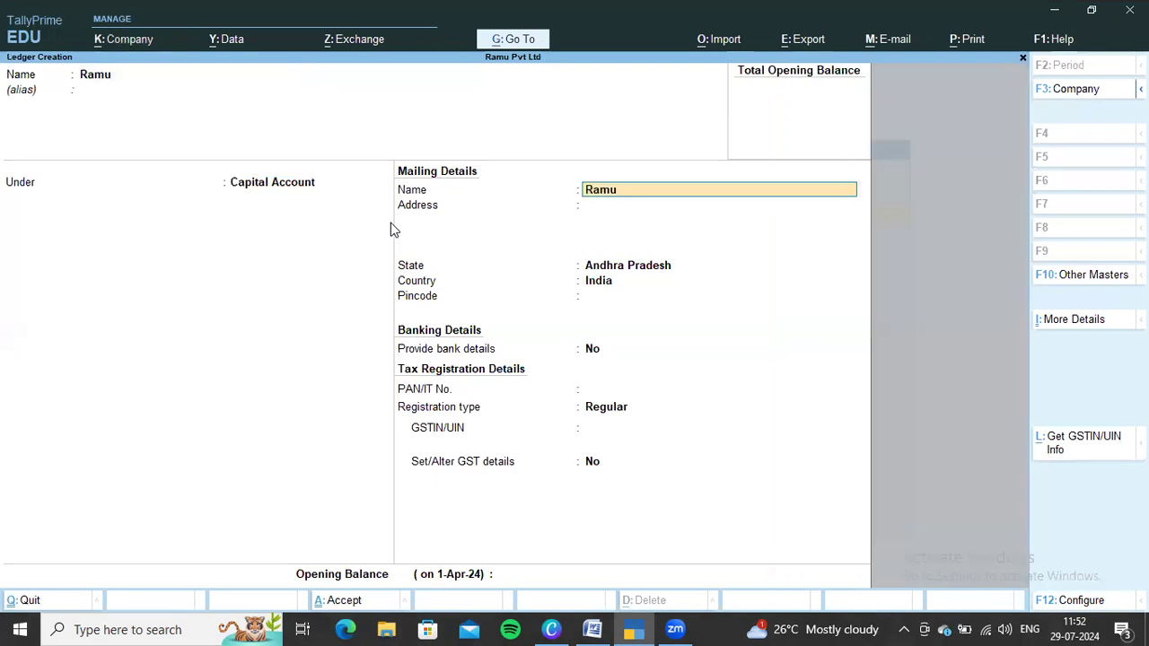
pyautogui.hotkey('ctrl', 'a')
# Step: Create a ledger named "Furniture" under Fixed Assets, following the entry list in the Word document
pyautogui.hotkey('alt', 'Tab')
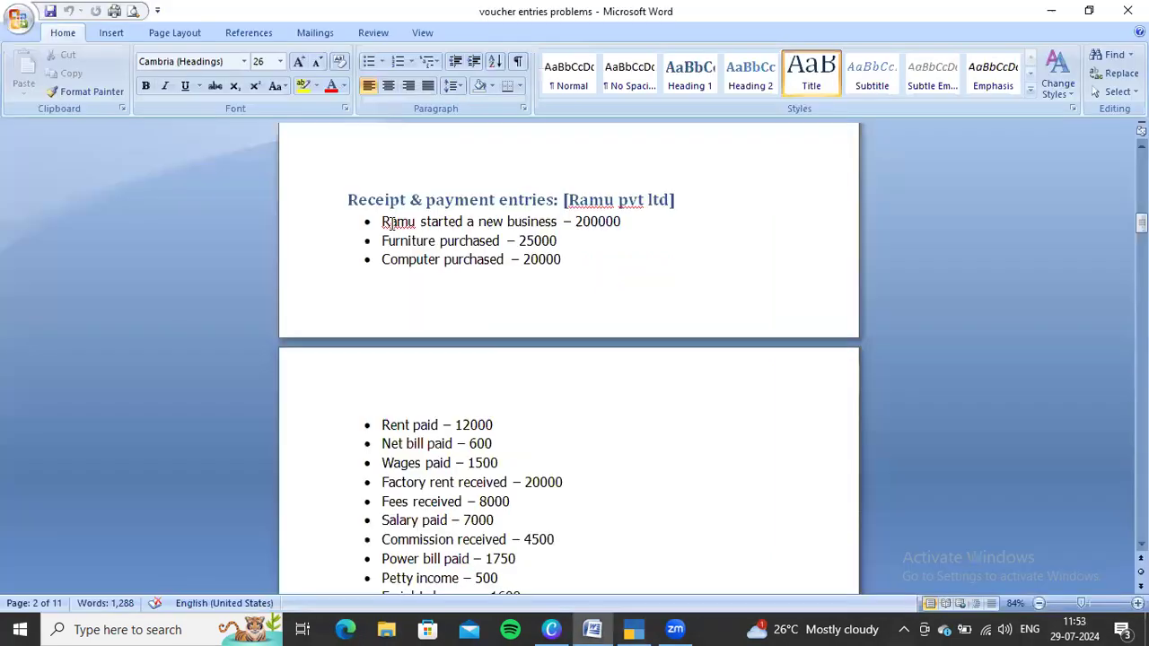
pyautogui.hotkey('alt', 'Tab')
pyautogui.write('F')
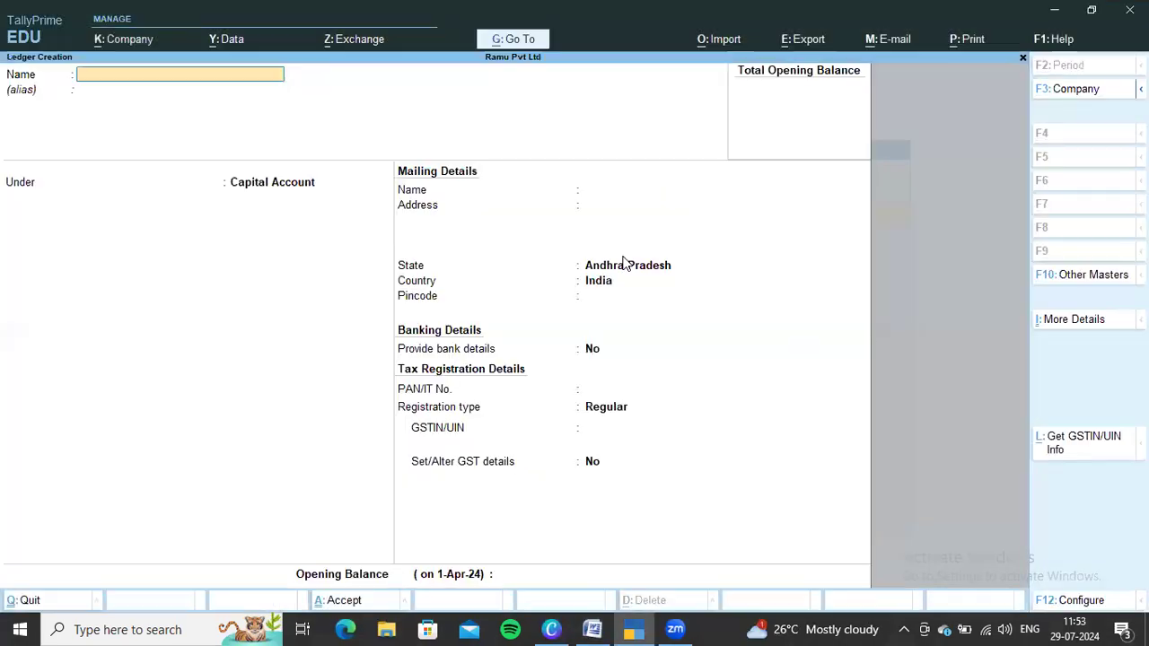
pyautogui.write('urniture')
pyautogui.press('Return')
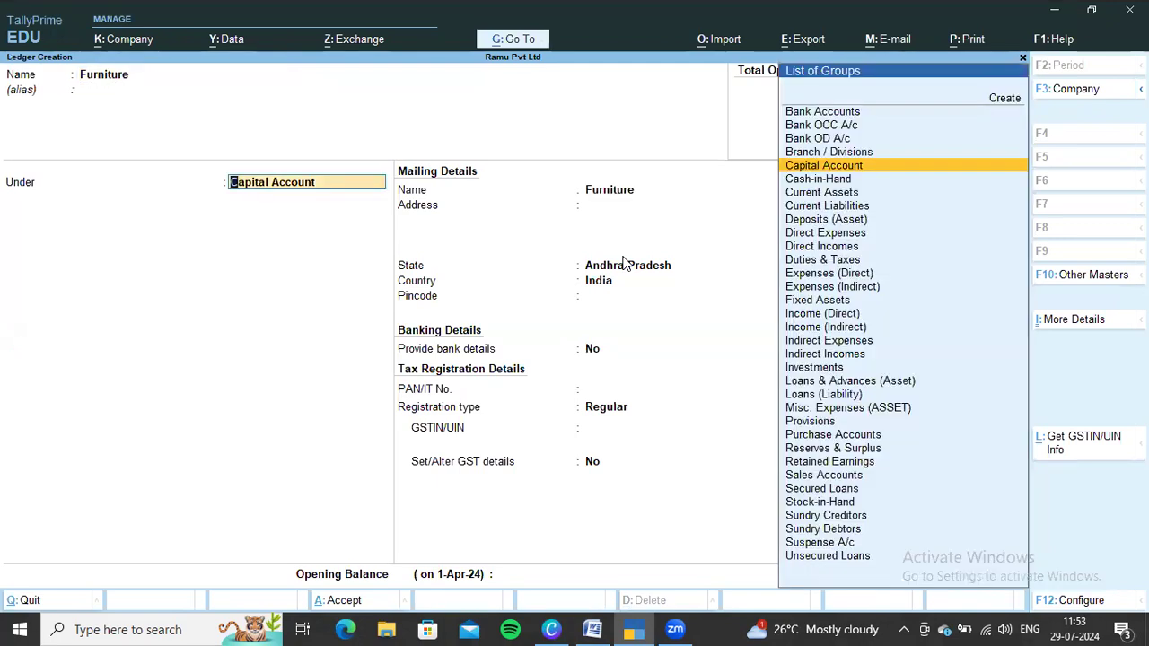
pyautogui.write('Fi')
pyautogui.press('Return')
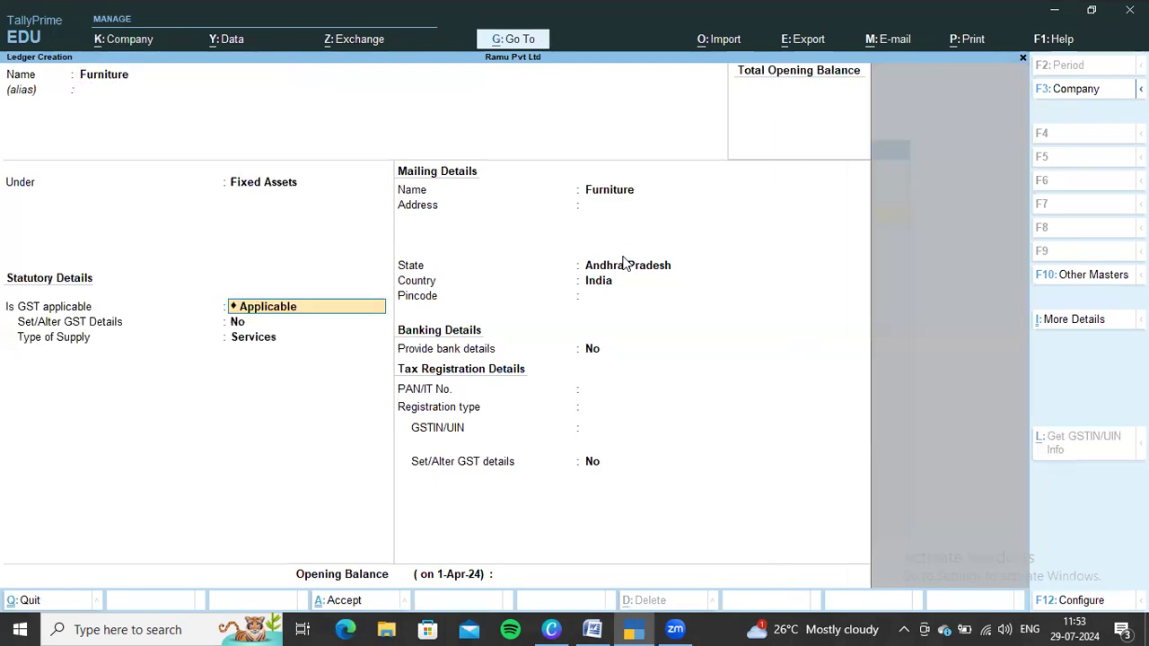
# Step: Create and save a ledger named "Computer" under Fixed Assets for the next purchase in the Word list
pyautogui.hotkey('alt', 'Tab')
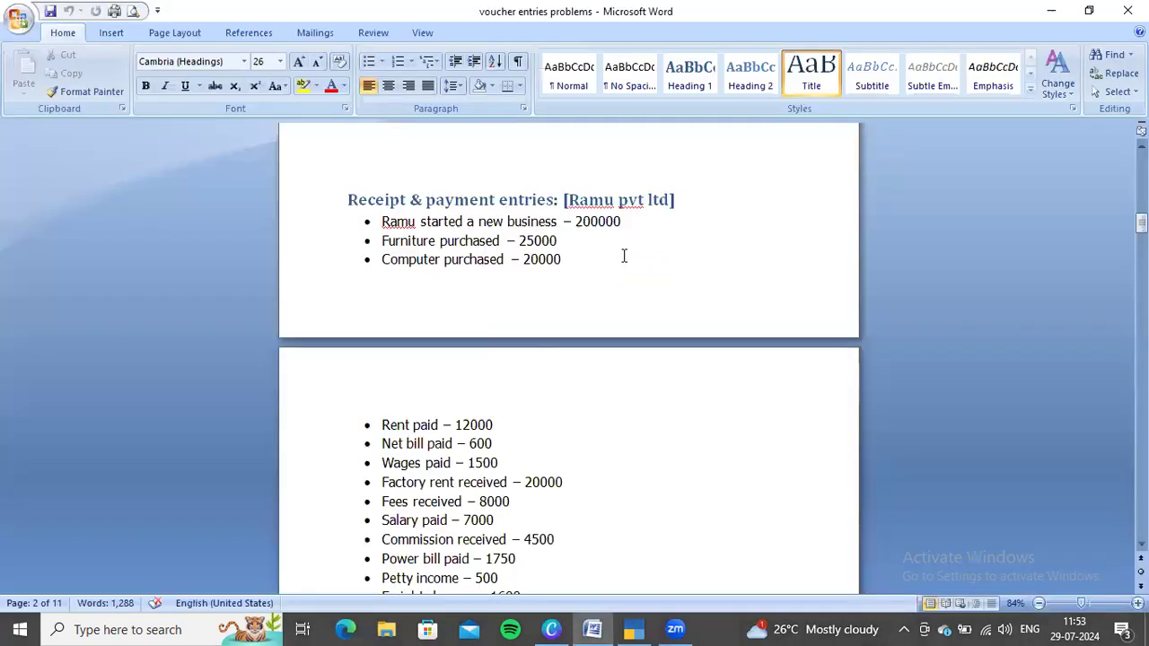
pyautogui.hotkey('alt', 'Tab')
pyautogui.write('Co')
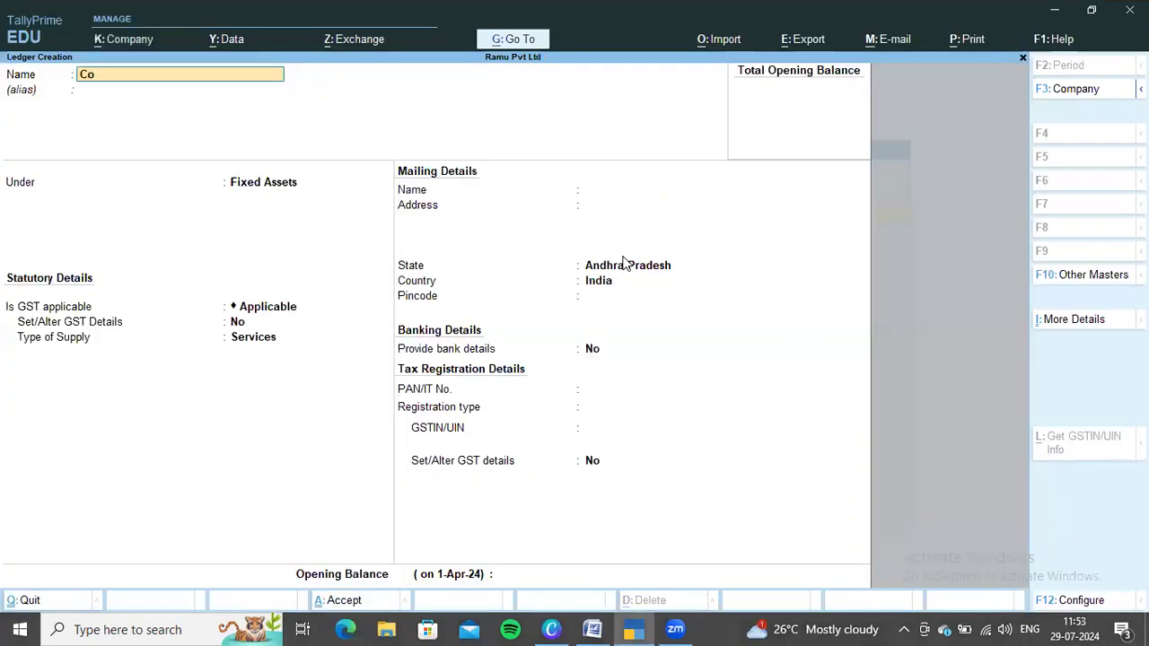
pyautogui.write('mputer')
pyautogui.press('Return')
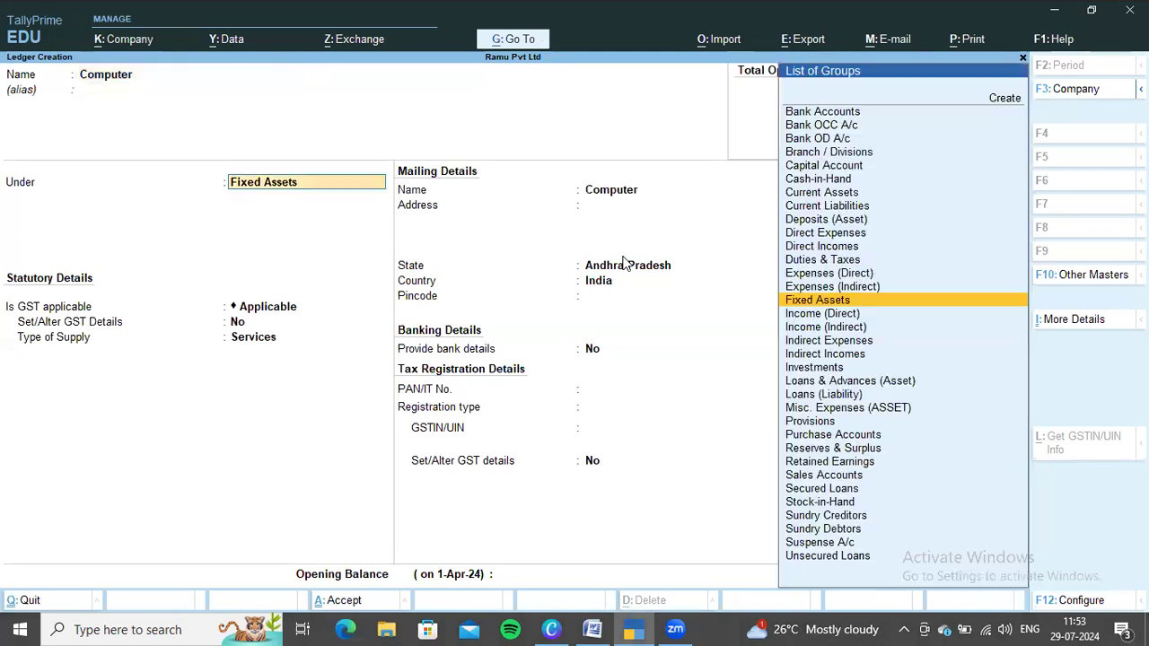
pyautogui.press('ctrl')
pyautogui.hotkey('ctrl', 'a')
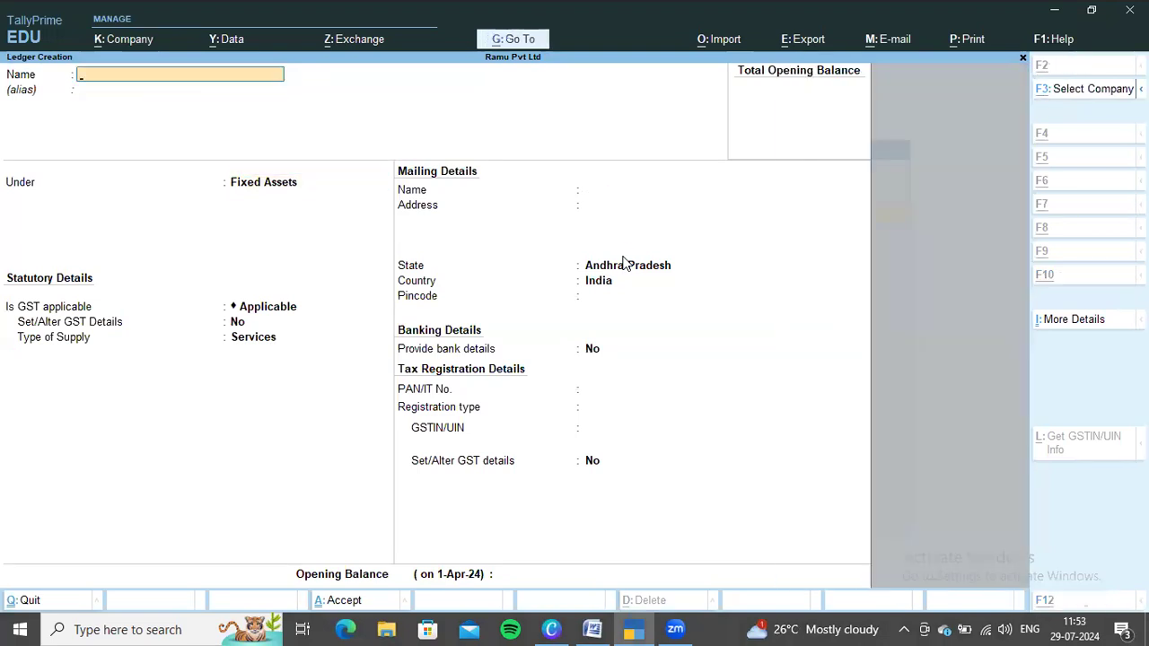
# Step: Create a ledger named "Rent Paid" for the next listed entry, group it under Indirect Expenses and save it
pyautogui.hotkey('alt', 'Tab')
pyautogui.scroll(-3, 624, 258)
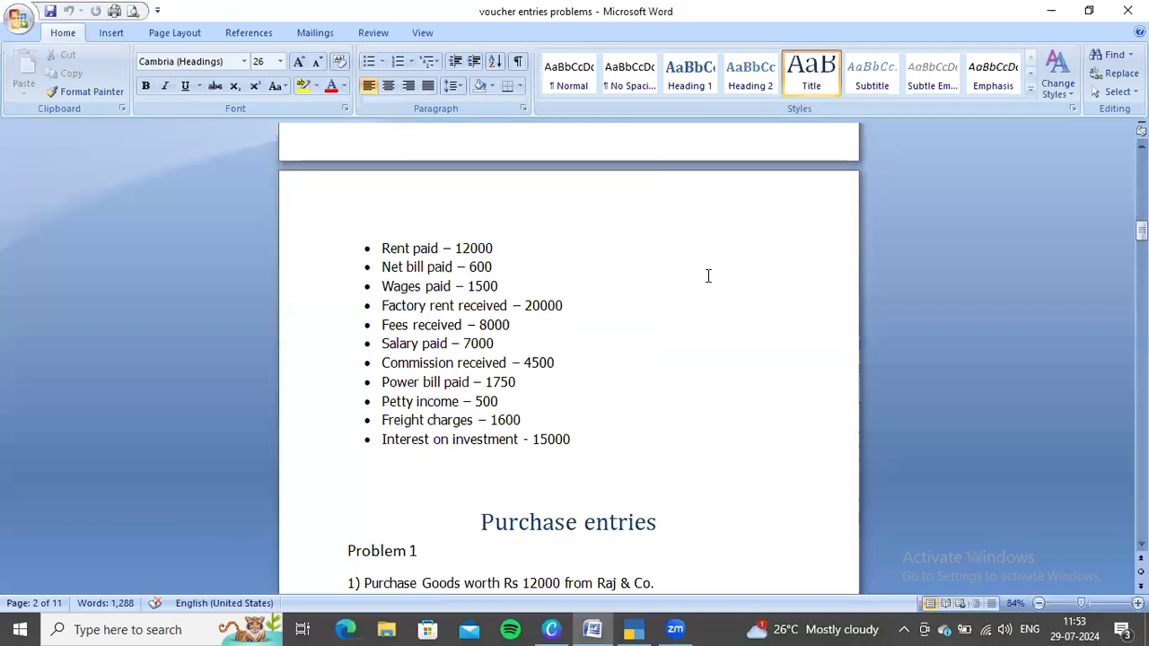
pyautogui.hotkey('alt', 'Tab')
pyautogui.write('Rent Paid')
pyautogui.press('Return')
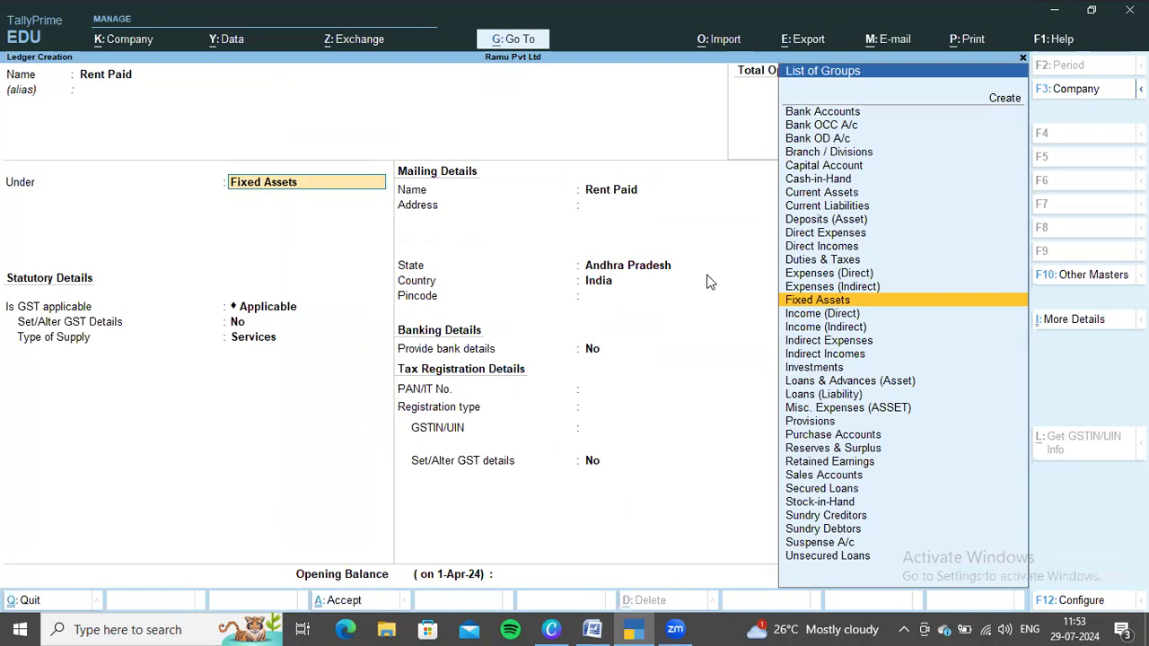
pyautogui.write('Indi')
pyautogui.press('Down')
pyautogui.press('Down')
pyautogui.press('Return')
pyautogui.press('ctrl')
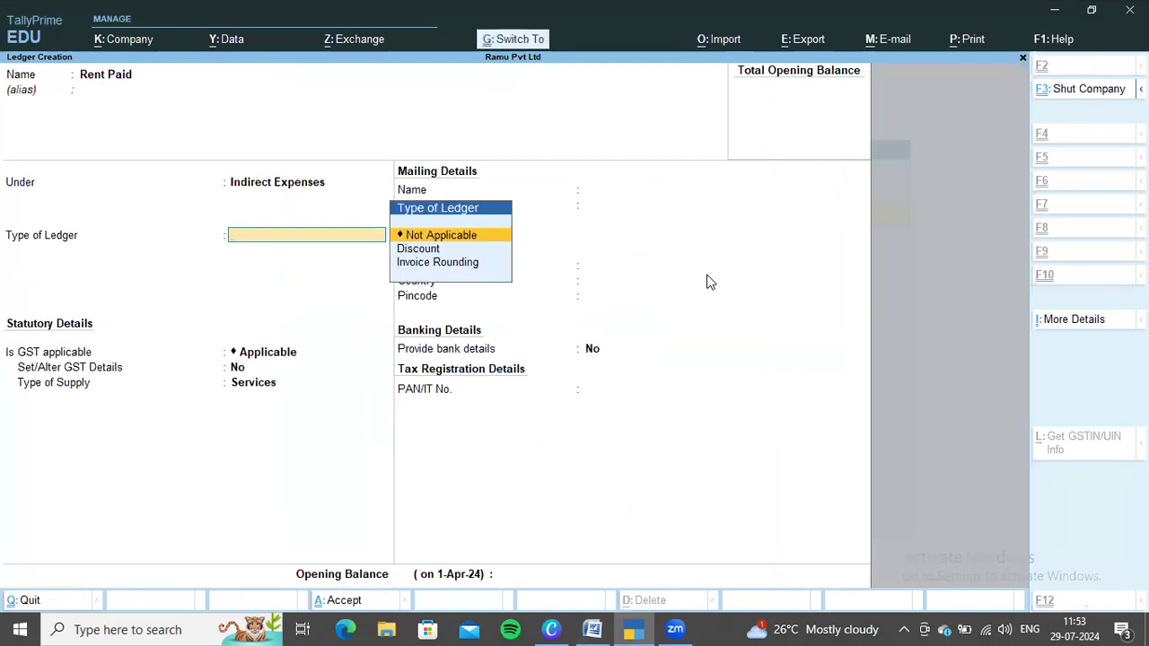
pyautogui.hotkey('ctrl', 'a')
# Step: Create and save a ledger named "Net Bill Paid" under Indirect Expenses for the next entry in Word
pyautogui.hotkey('alt', 'Tab')
pyautogui.scroll(-2, 702, 274)
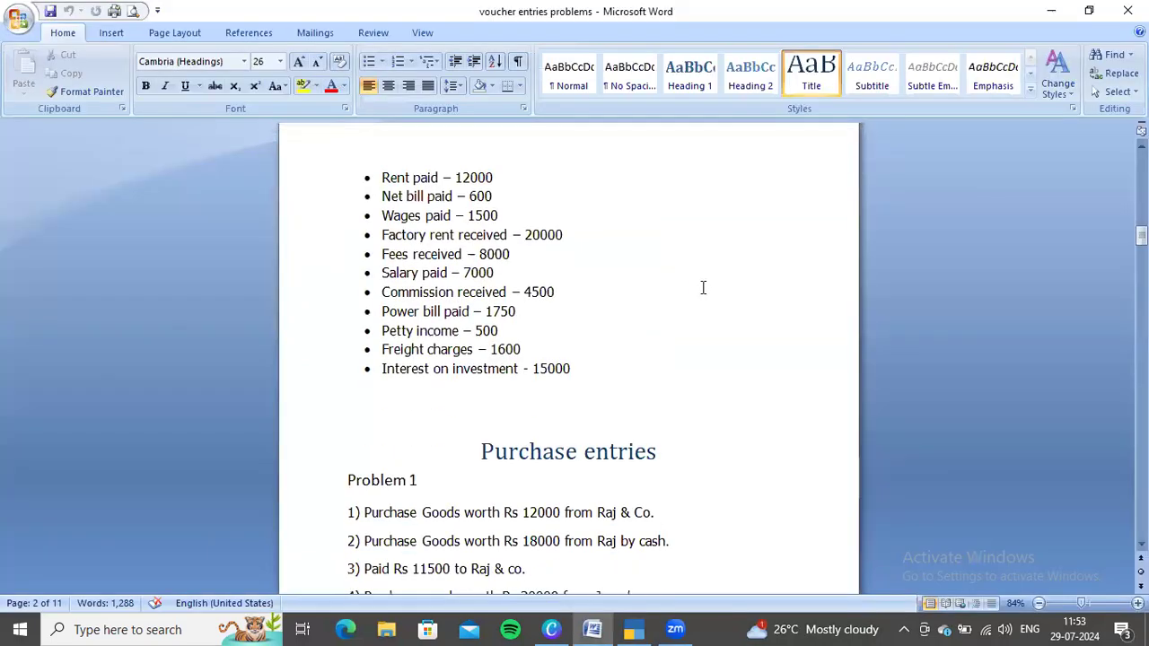
pyautogui.hotkey('alt', 'Tab')
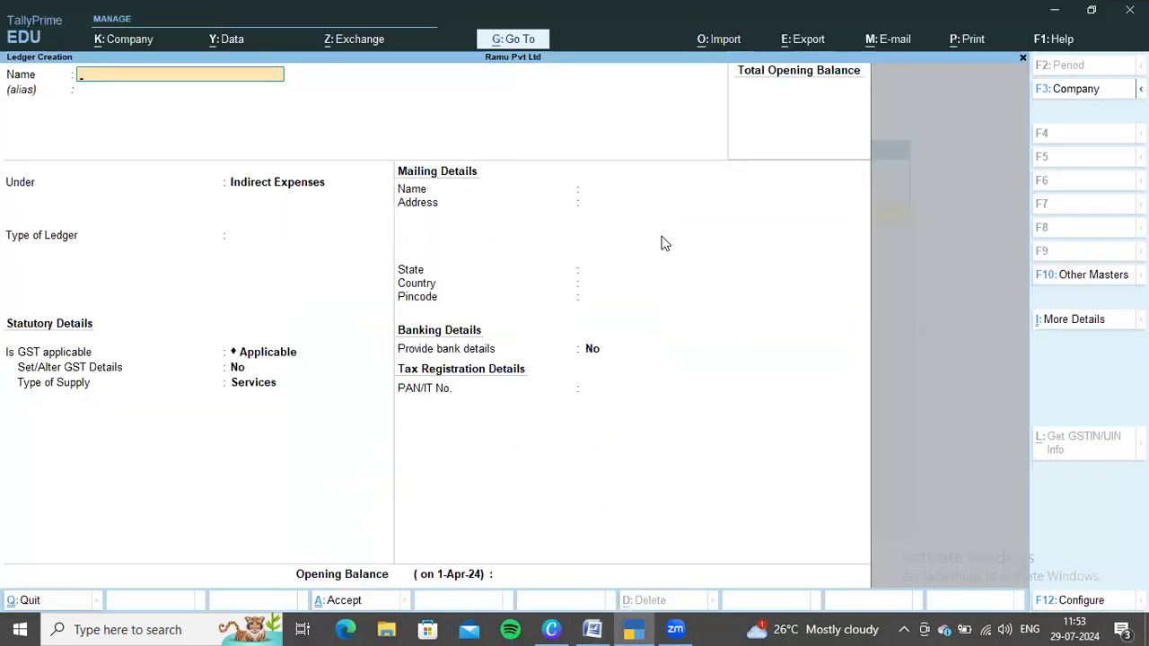
pyautogui.write('Net Bill Paid')
pyautogui.press('Return')
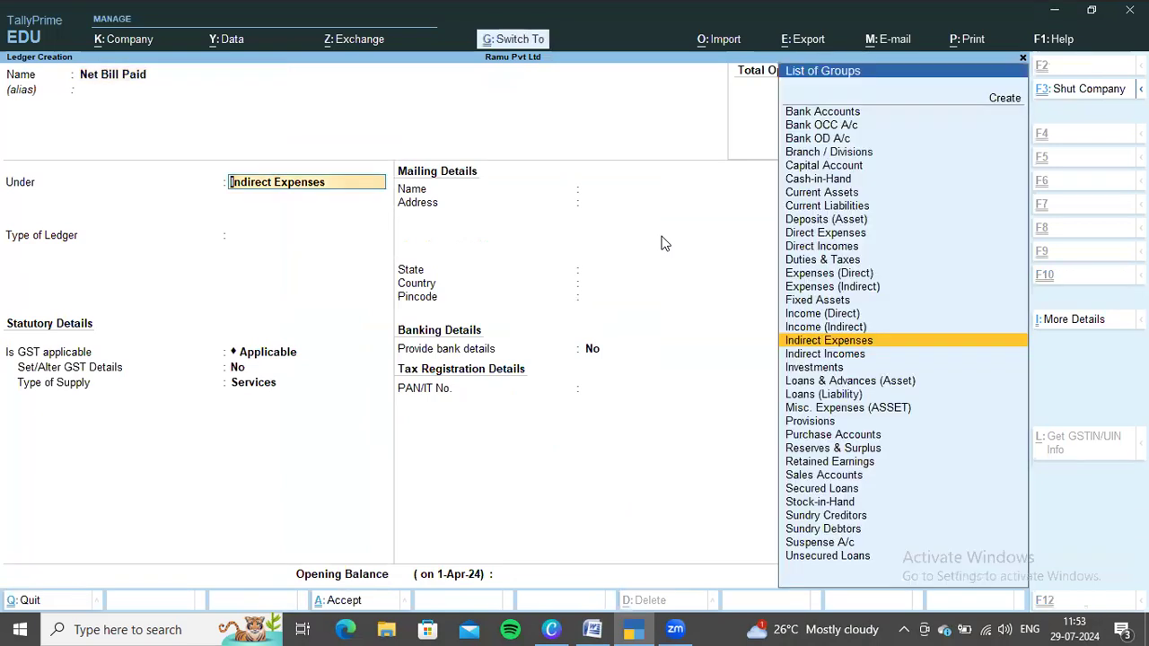
pyautogui.hotkey('ctrl', 'a')
# Step: Create a ledger named "Wages Paid" for the next listed entry, group it under Direct Expenses and save it
pyautogui.hotkey('alt', 'Tab')
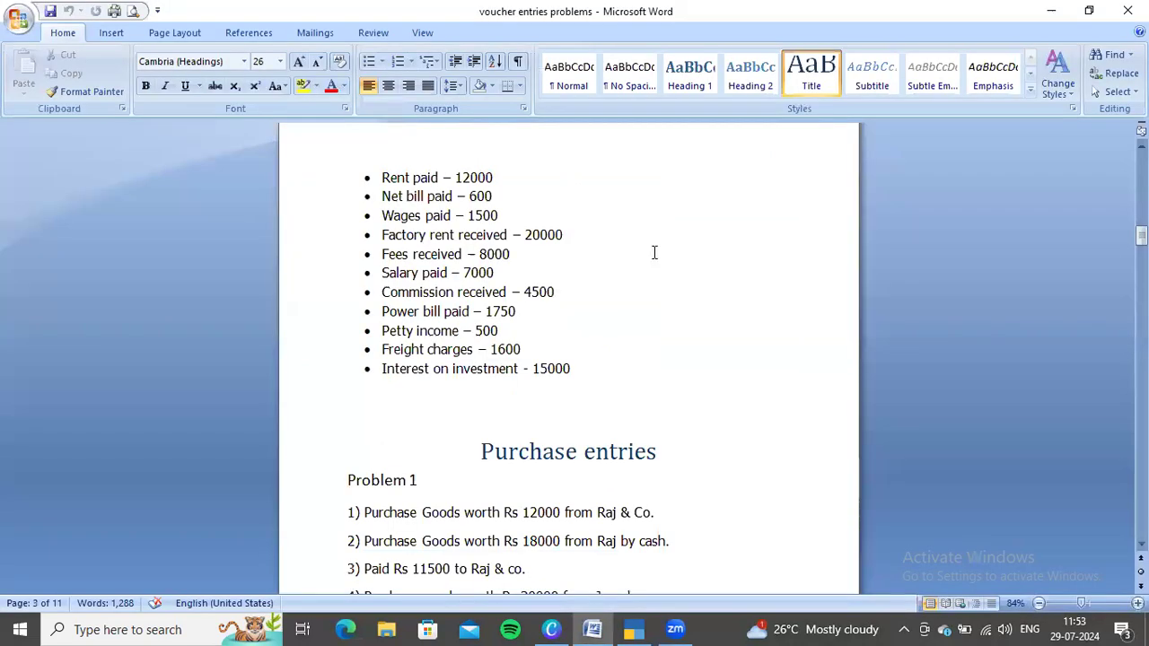
pyautogui.hotkey('alt', 'Tab')
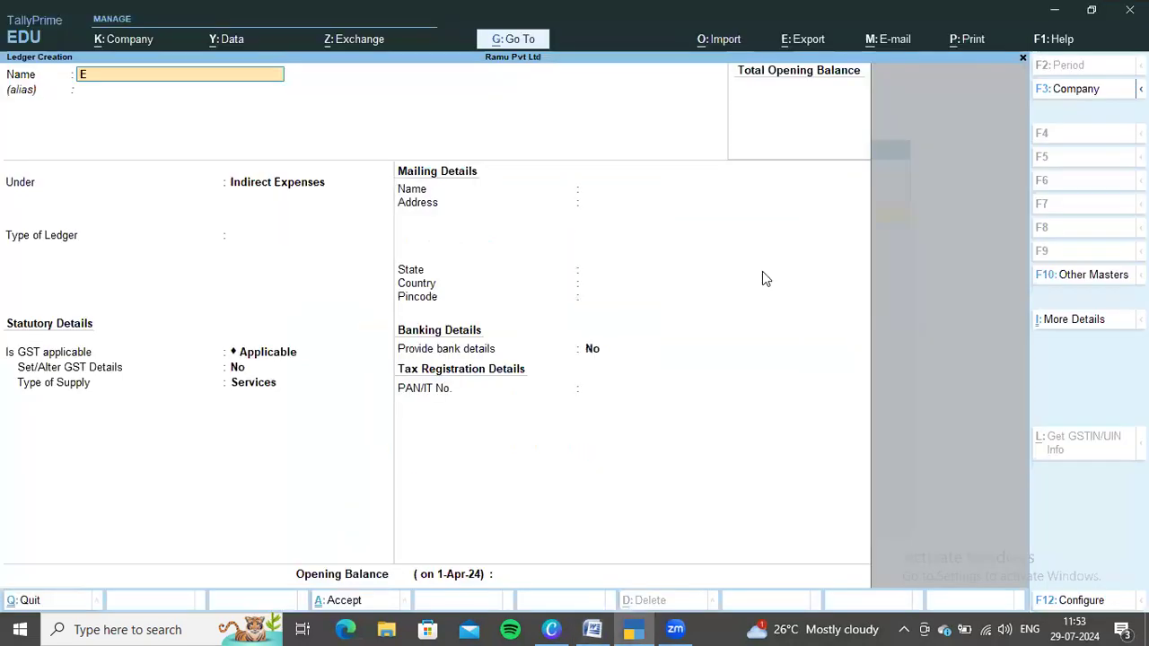
pyautogui.write('Ew')
pyautogui.press('BackSpace')
pyautogui.press('BackSpace')
pyautogui.write('Wages Paid')
pyautogui.press('Return')
pyautogui.press('Return')
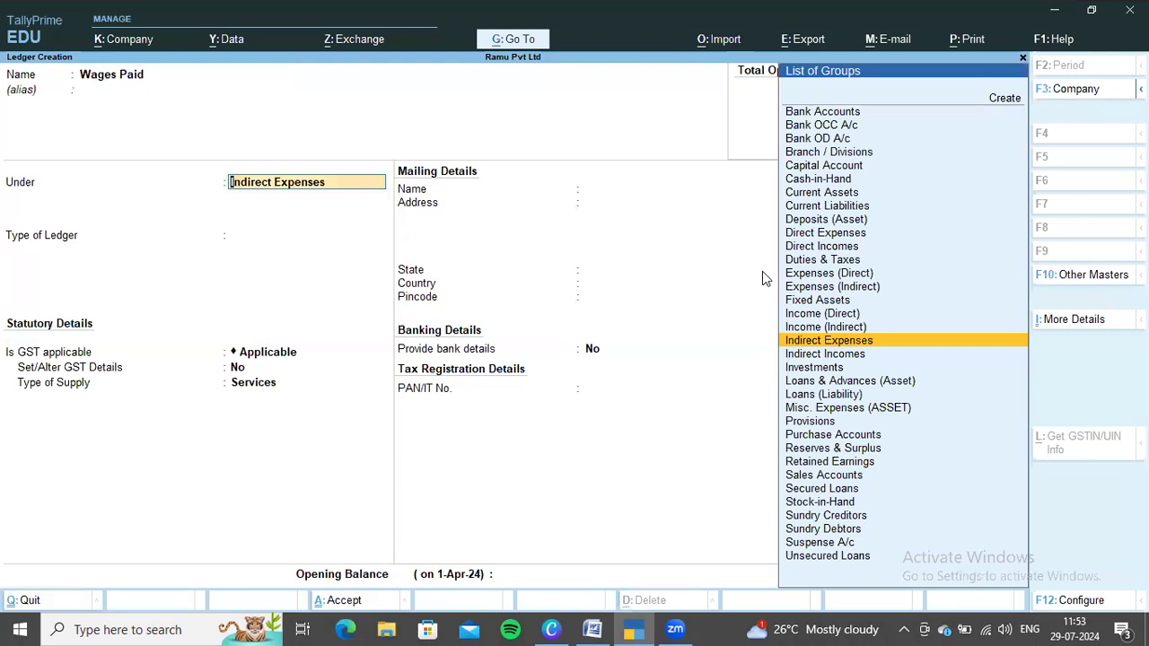
pyautogui.write('Dir')
pyautogui.press('Return')
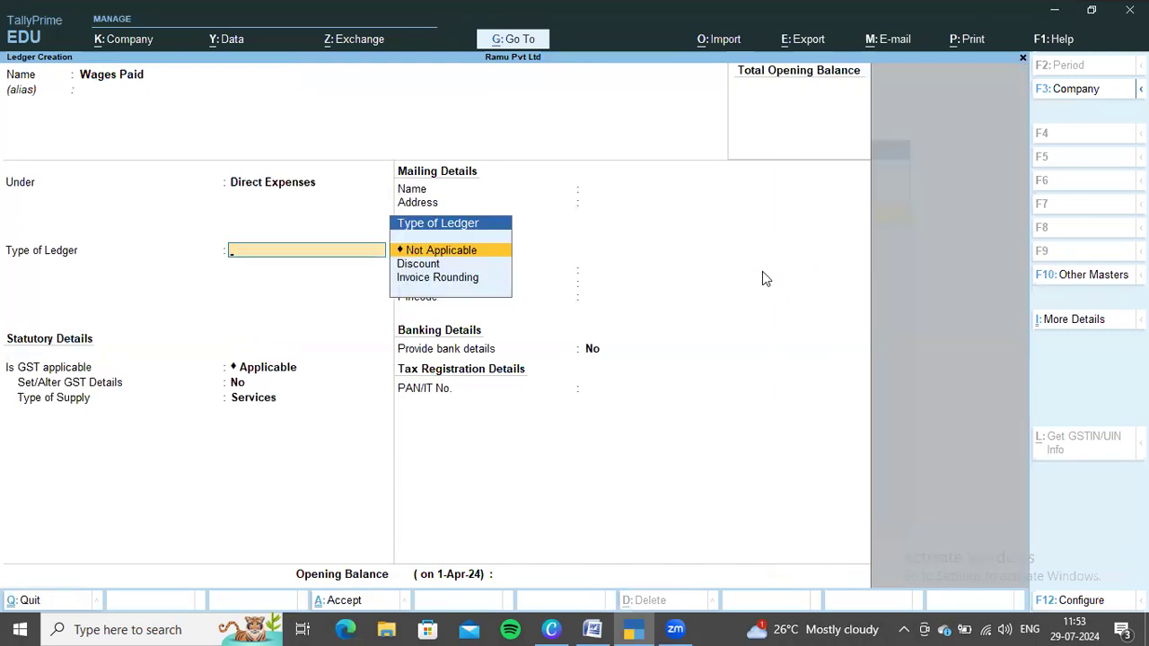
pyautogui.press('ctrl')
# Step: Create and save a ledger named "Factory Rent Paid" under Direct Expenses for the factory rent entry in Word
pyautogui.hotkey('alt', 'Tab')
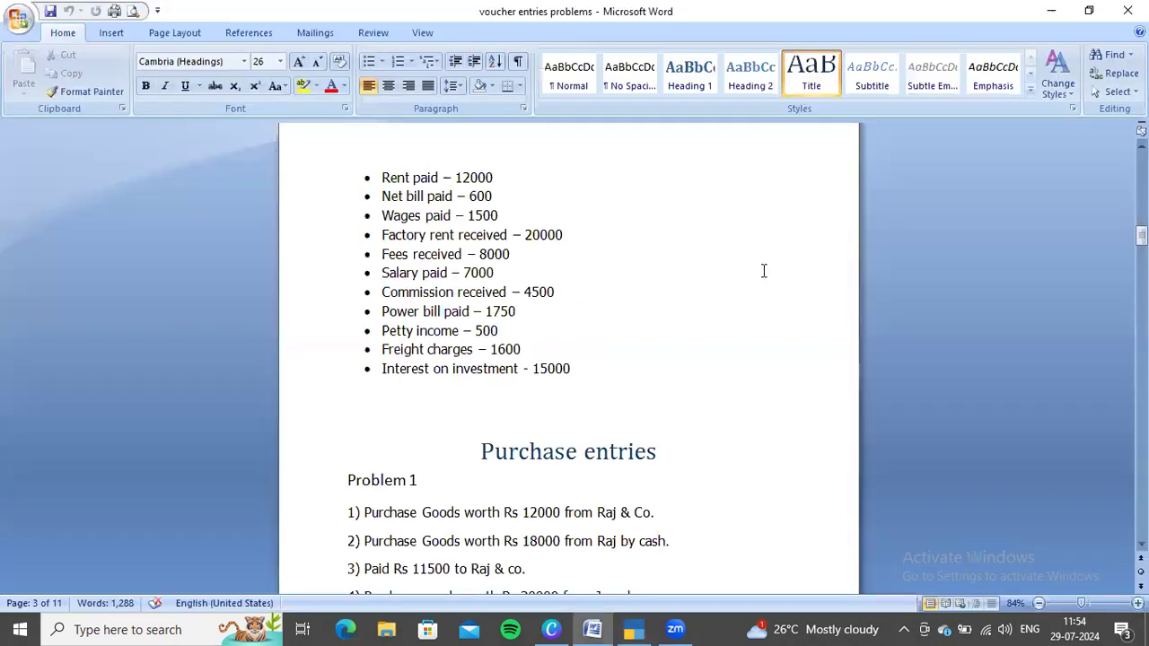
pyautogui.hotkey('alt', 'Tab')
pyautogui.write('Factory Rent Pa')
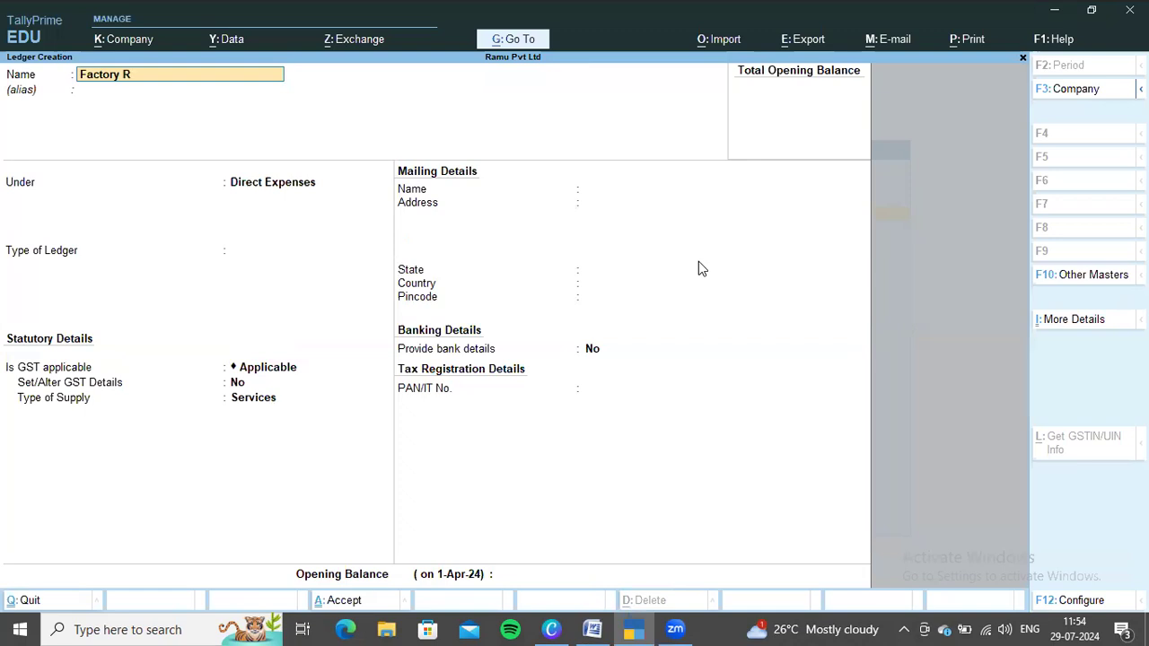
pyautogui.press('Return')
pyautogui.press('Return')
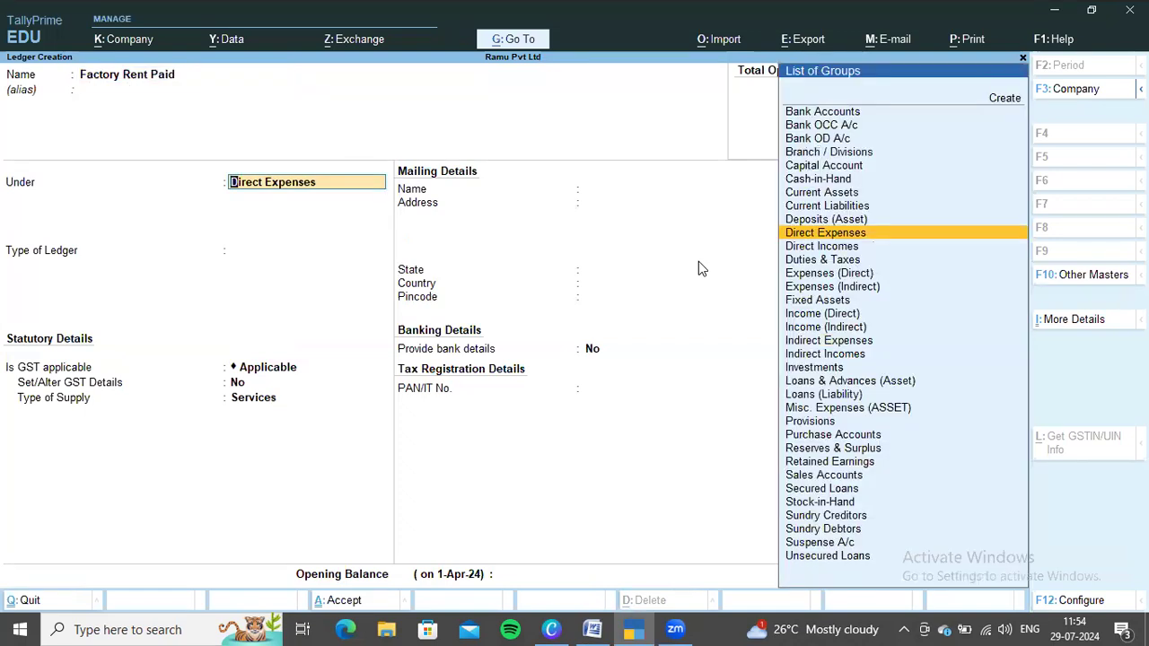
pyautogui.hotkey('ctrl', 'a')
# Step: Create a ledger named "Fees Received" for the next entry in Word, group it under Indirect Incomes and save it
pyautogui.hotkey('alt', 'Tab')
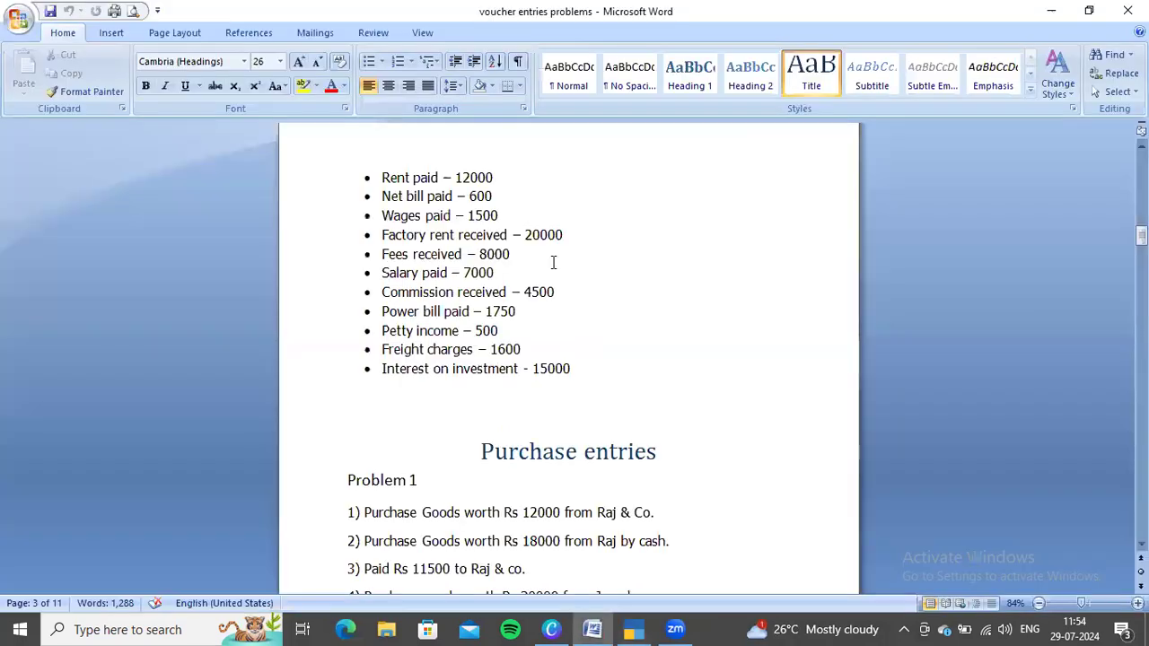
pyautogui.hotkey('alt', 'Tab')
pyautogui.write('F')
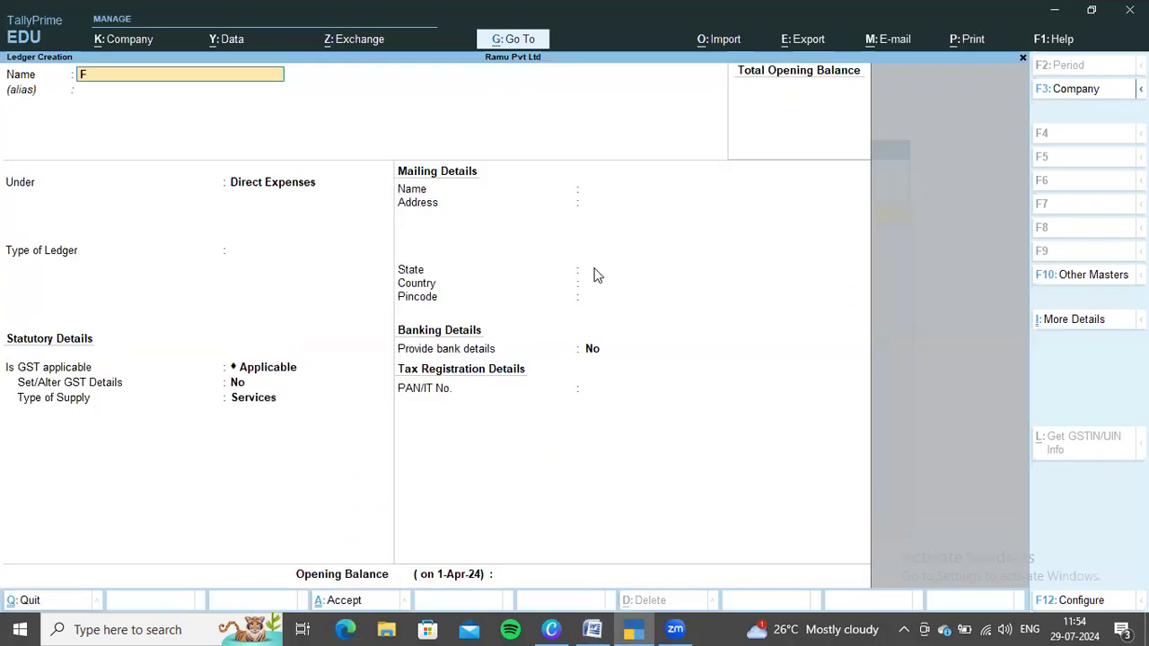
pyautogui.write('ees Received')
pyautogui.press('Return')
pyautogui.press('Return')
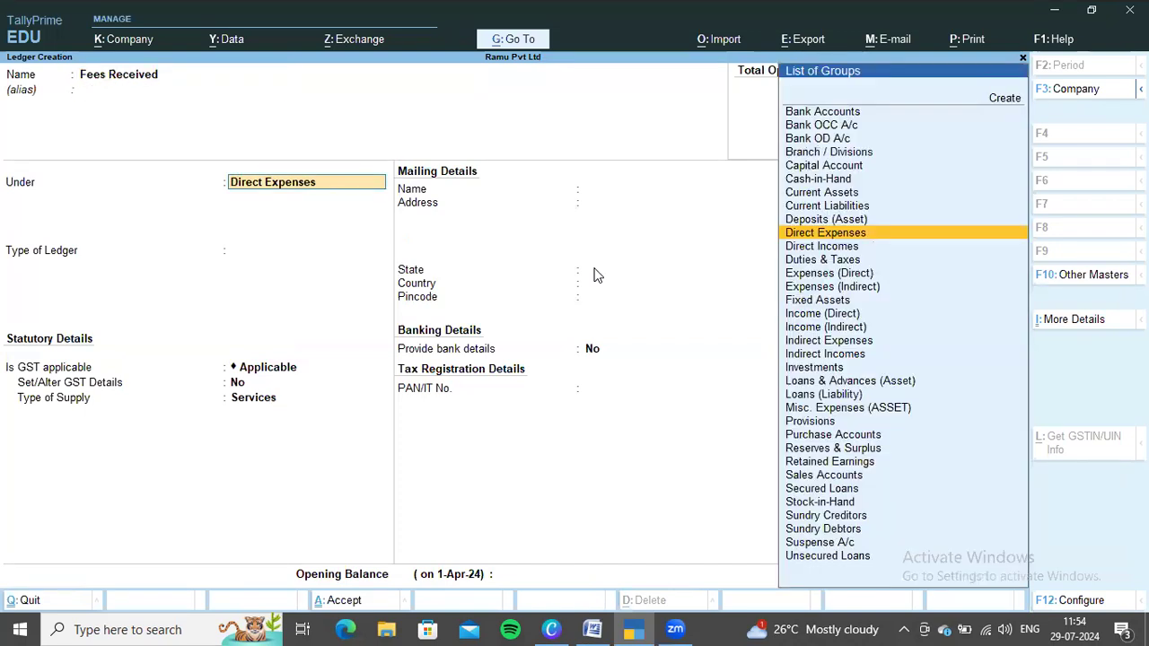
pyautogui.write('Indi')
pyautogui.press('Down')
pyautogui.press('Down')
pyautogui.press('Down')
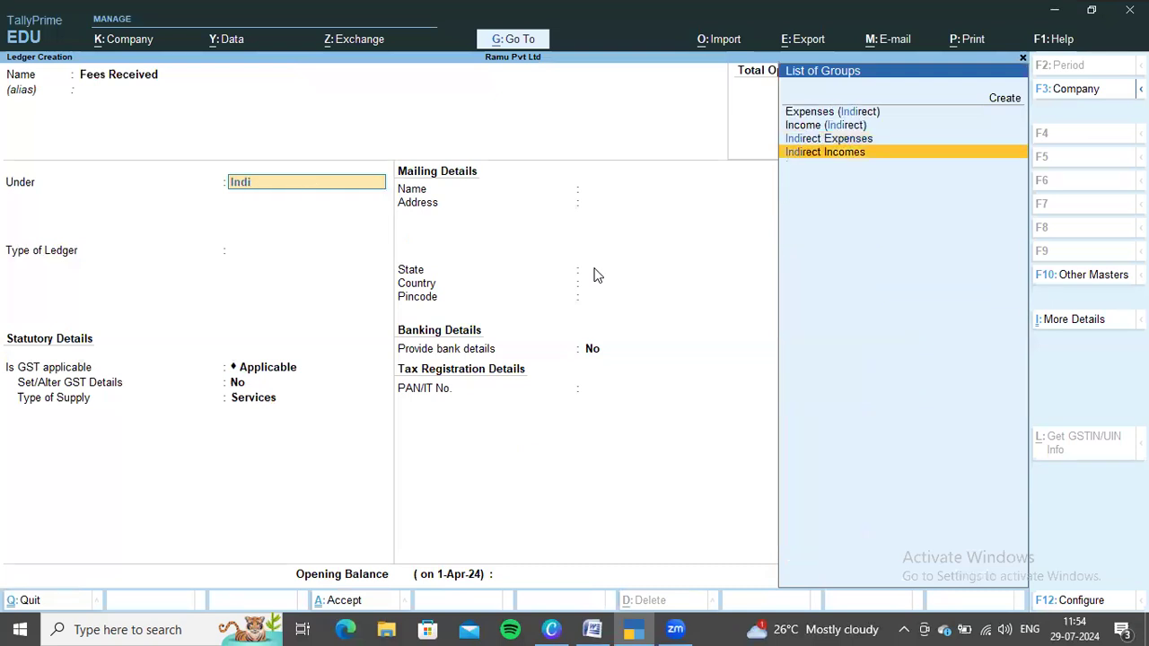
pyautogui.press('Return')
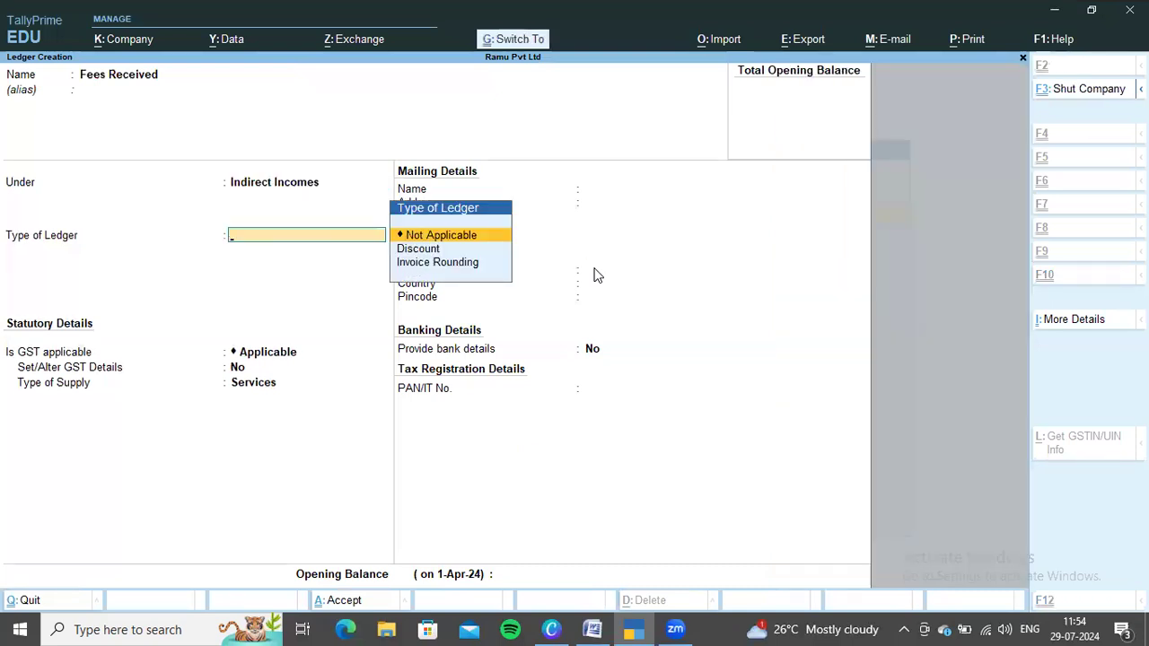
pyautogui.hotkey('ctrl', 'a')
# Step: Create and save a ledger named "Salary Paid" under Indirect Expenses for the salary entry in Word
pyautogui.hotkey('alt', 'Tab')
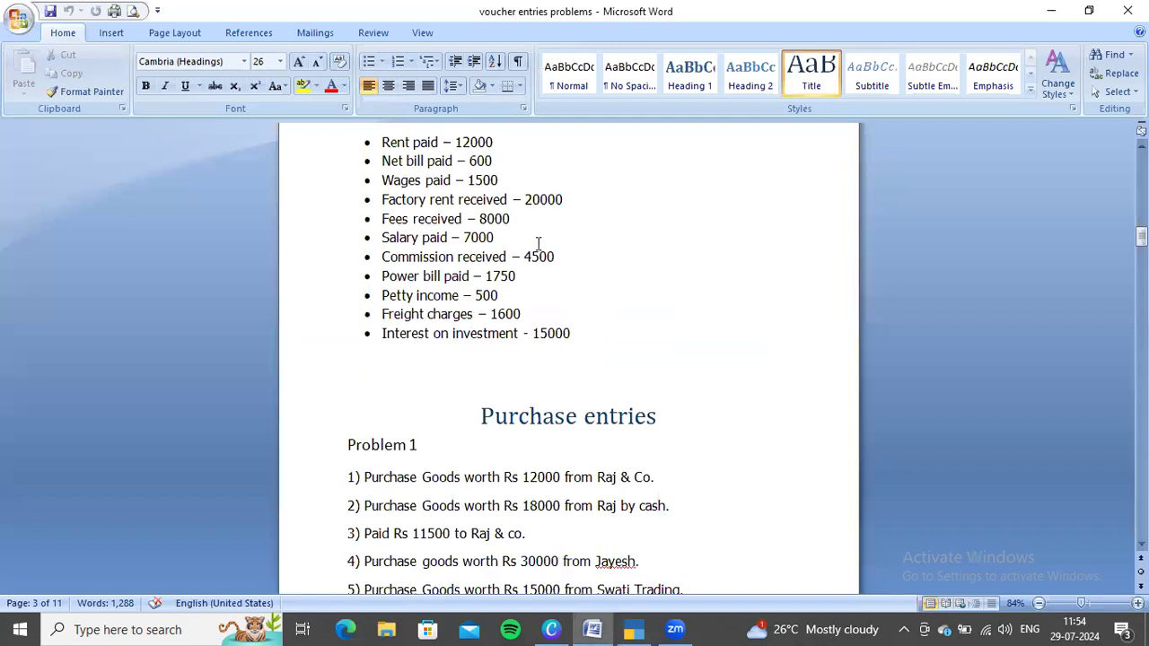
pyautogui.hotkey('alt', 'Tab')
pyautogui.write('Salary Paid')
pyautogui.press('Return')
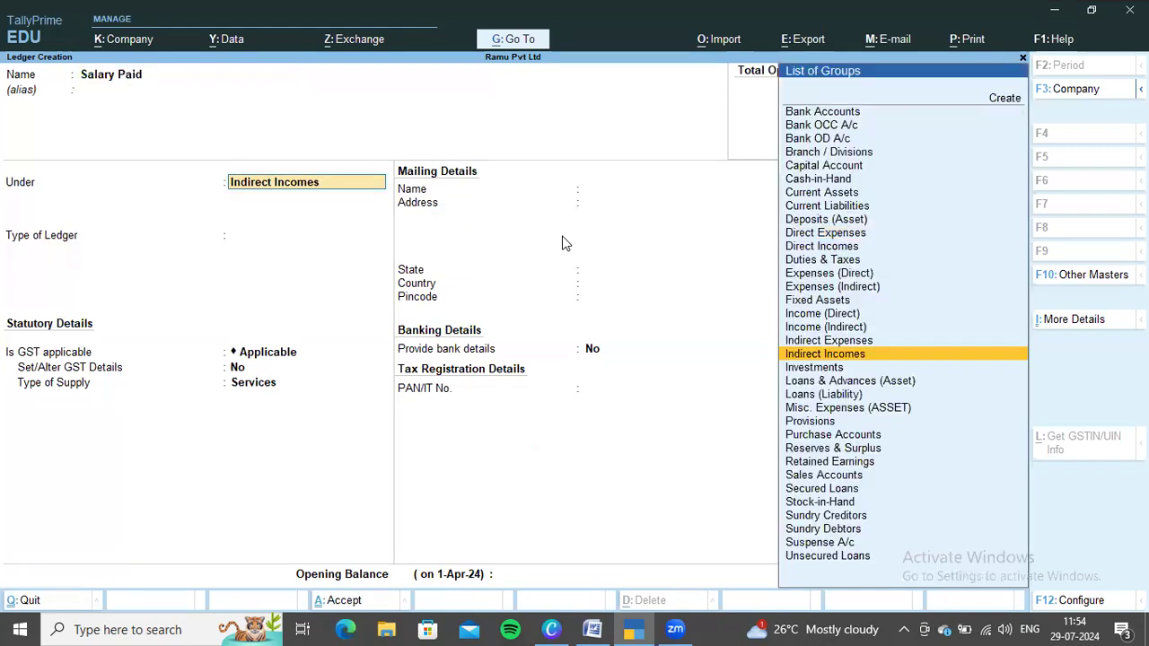
pyautogui.write('Ind')
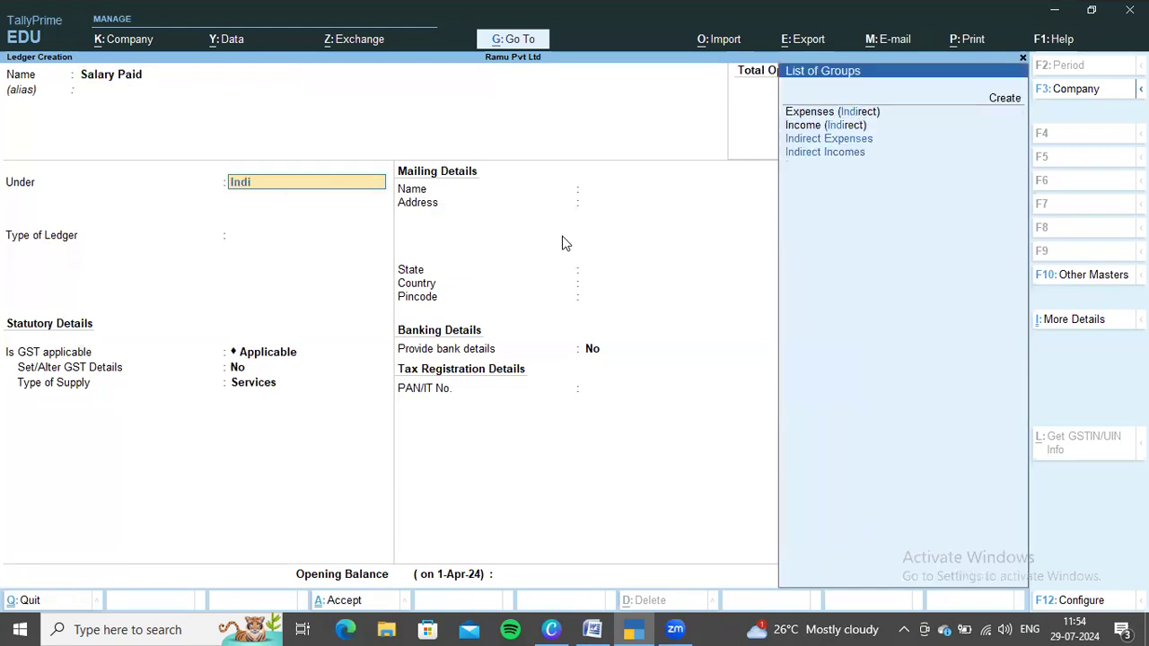
pyautogui.write('i')
pyautogui.press('Return')
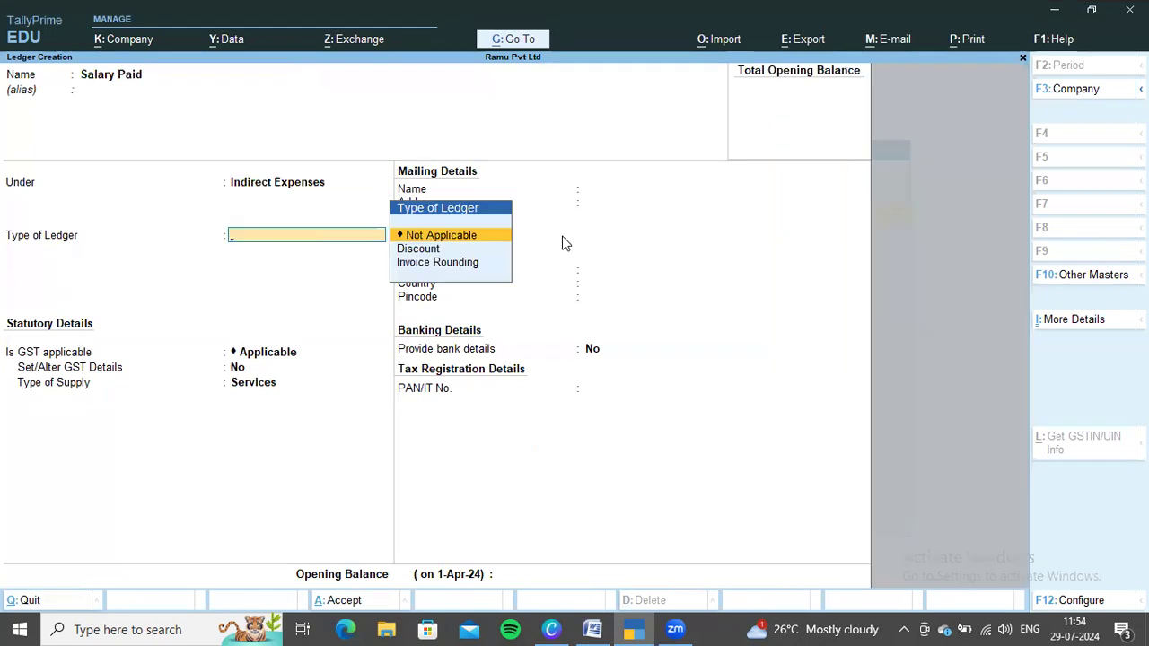
pyautogui.hotkey('ctrl', 'a')
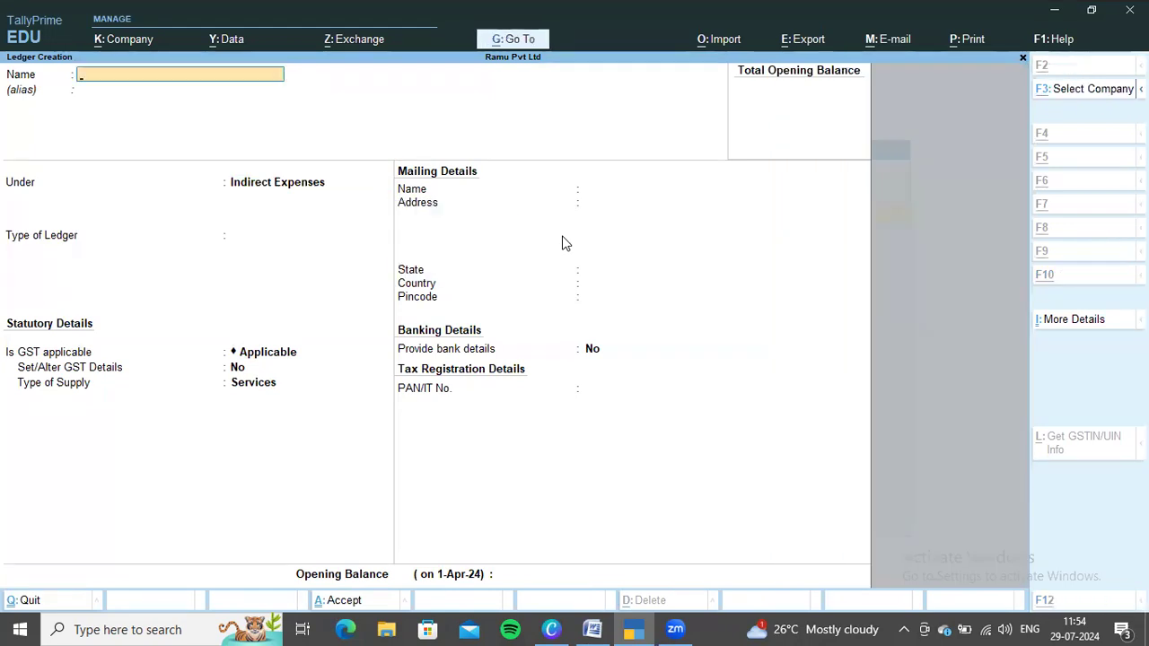
# Step: Create a ledger named "Commission Received" for the next listed entry, group it under Indirect Incomes and save it
pyautogui.hotkey('alt', 'Tab')
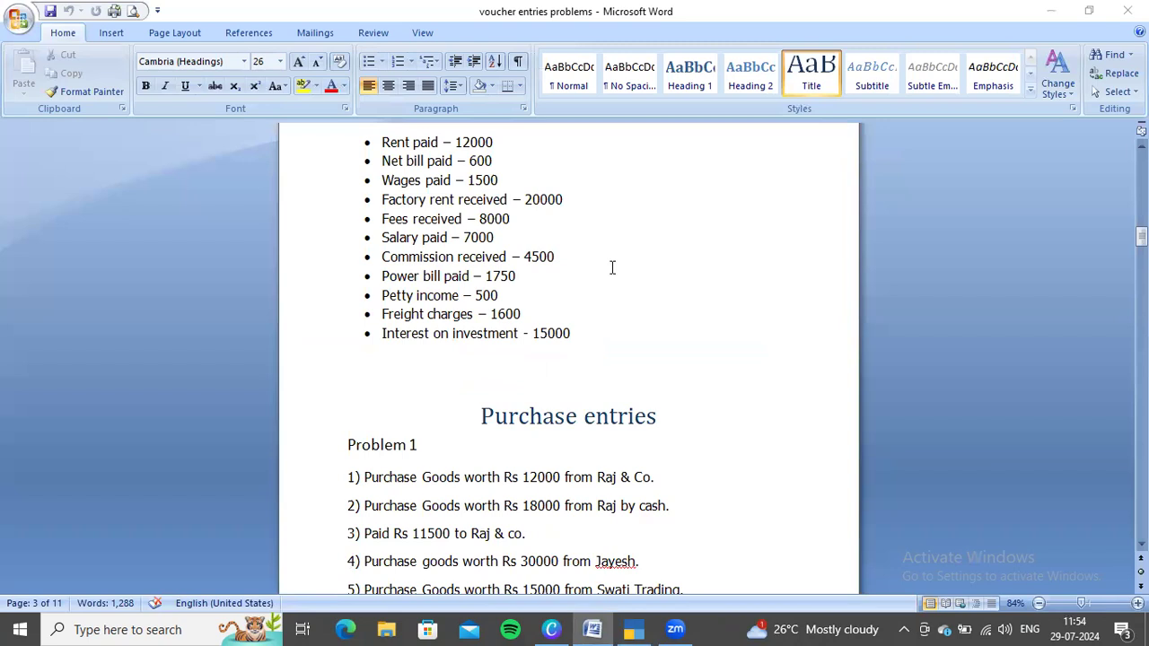
pyautogui.hotkey('alt', 'Tab')
pyautogui.write('Commission Received')
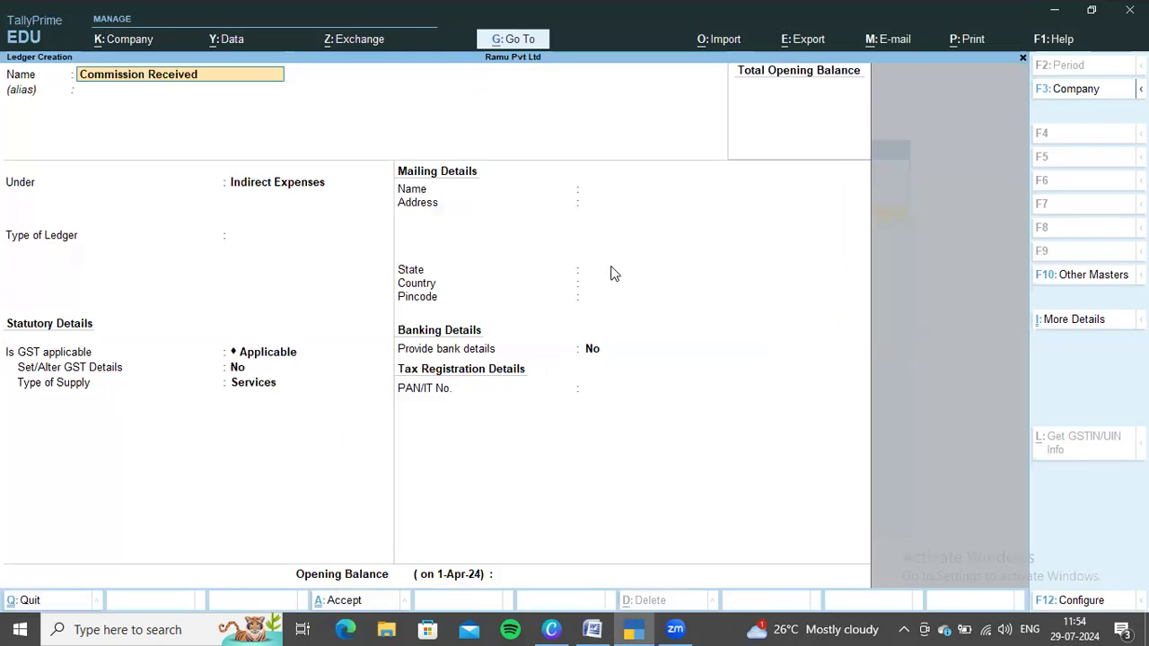
pyautogui.press('Return')
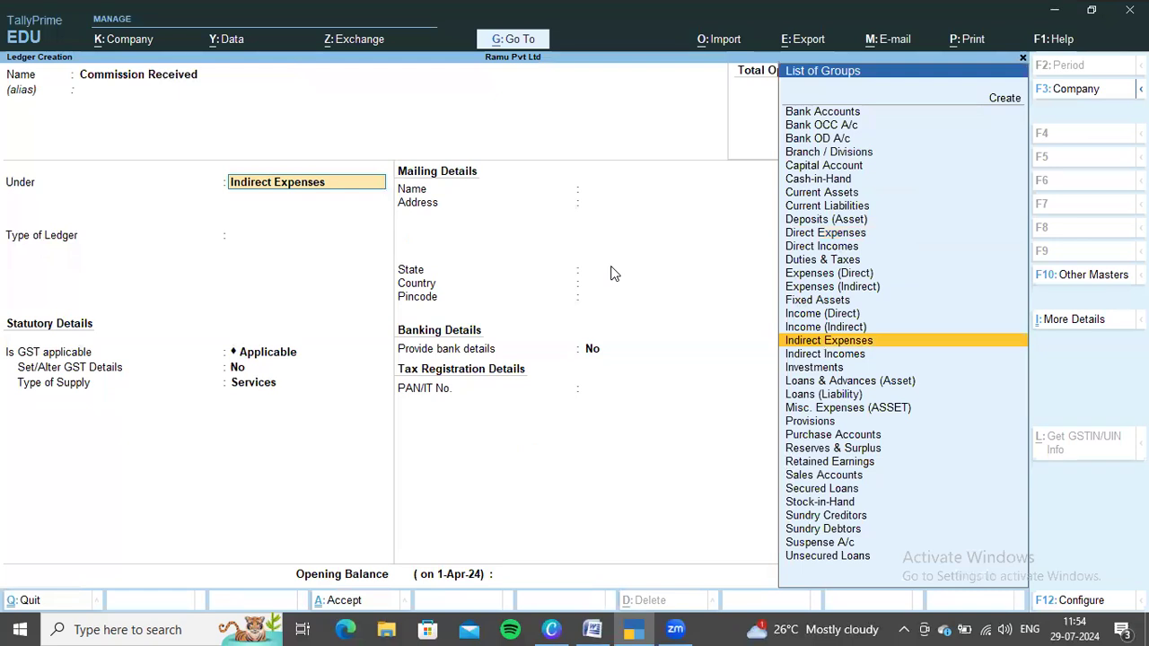
pyautogui.press('Down')
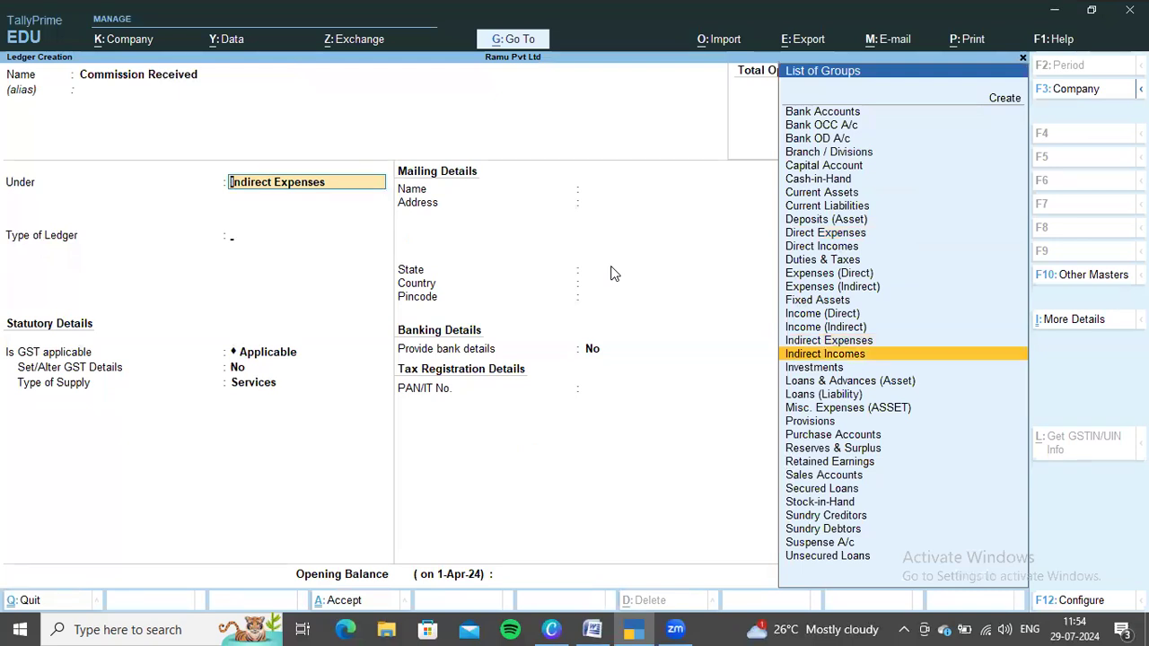
pyautogui.press('Return')
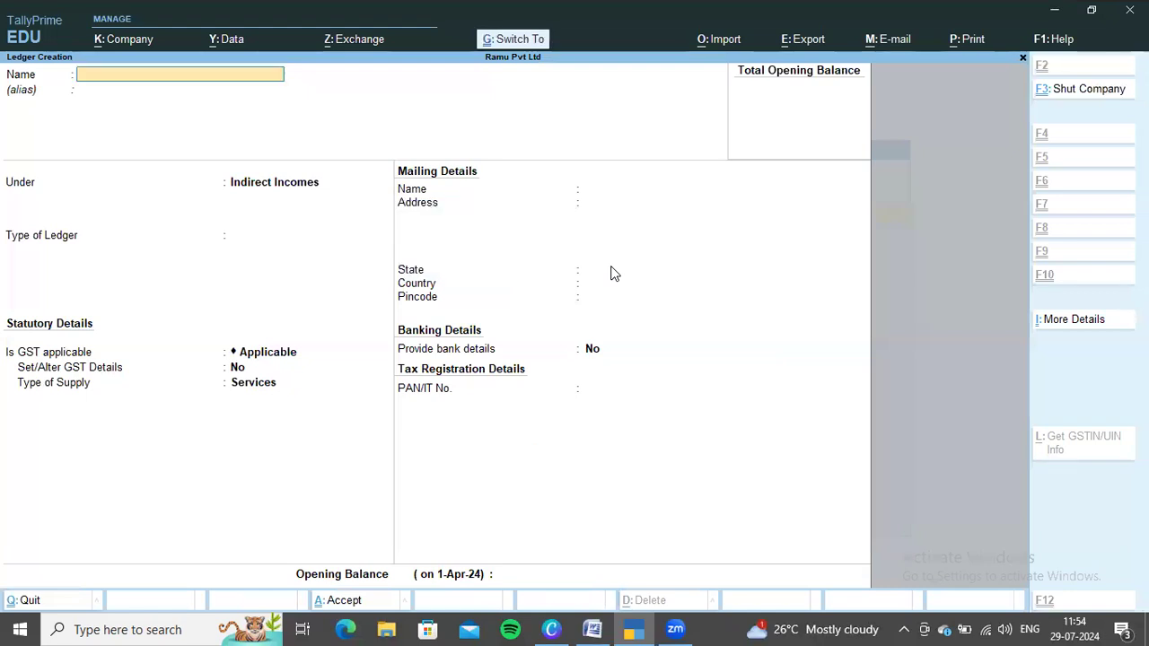
# Step: Create and save a ledger named "Power Bill Paid" under Indirect Expenses for the power bill entry in Word
pyautogui.hotkey('alt', 'Tab')
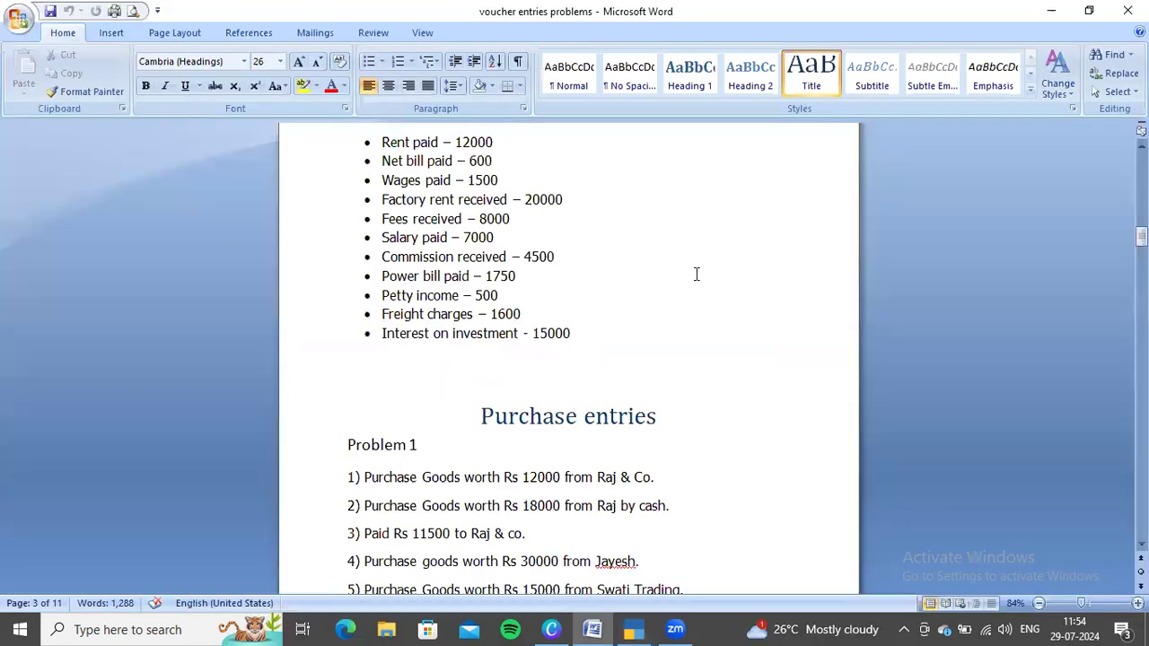
pyautogui.hotkey('alt', 'Tab')
pyautogui.write('Power Bill Paid')
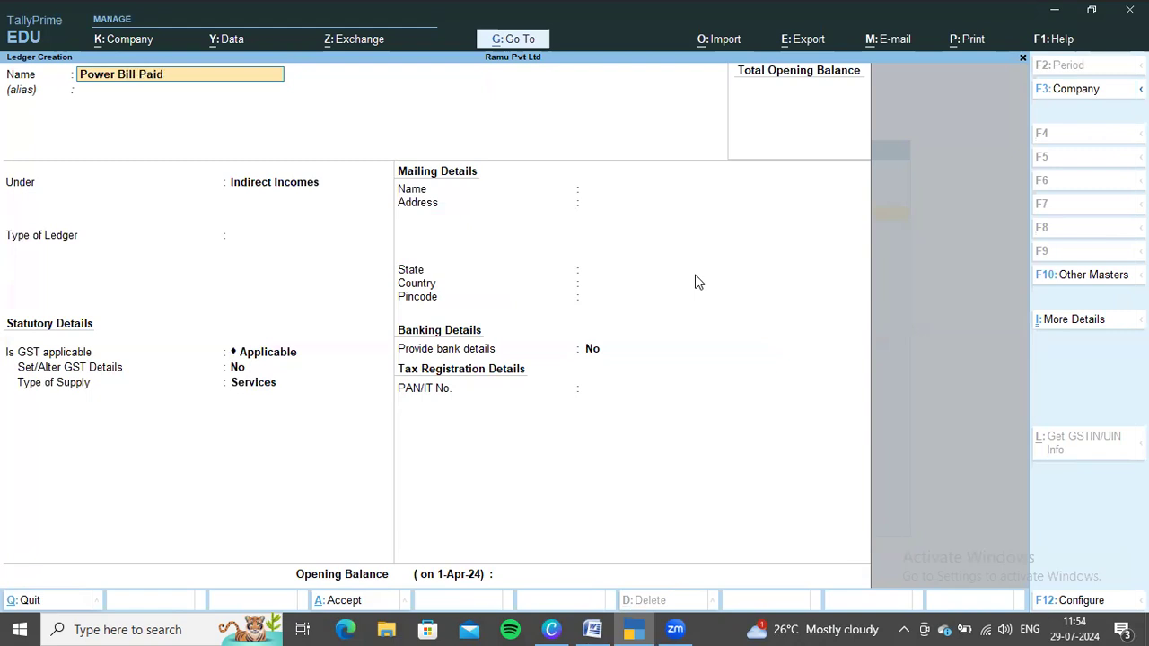
pyautogui.press('Return')
pyautogui.press('Return')
pyautogui.press('Up')
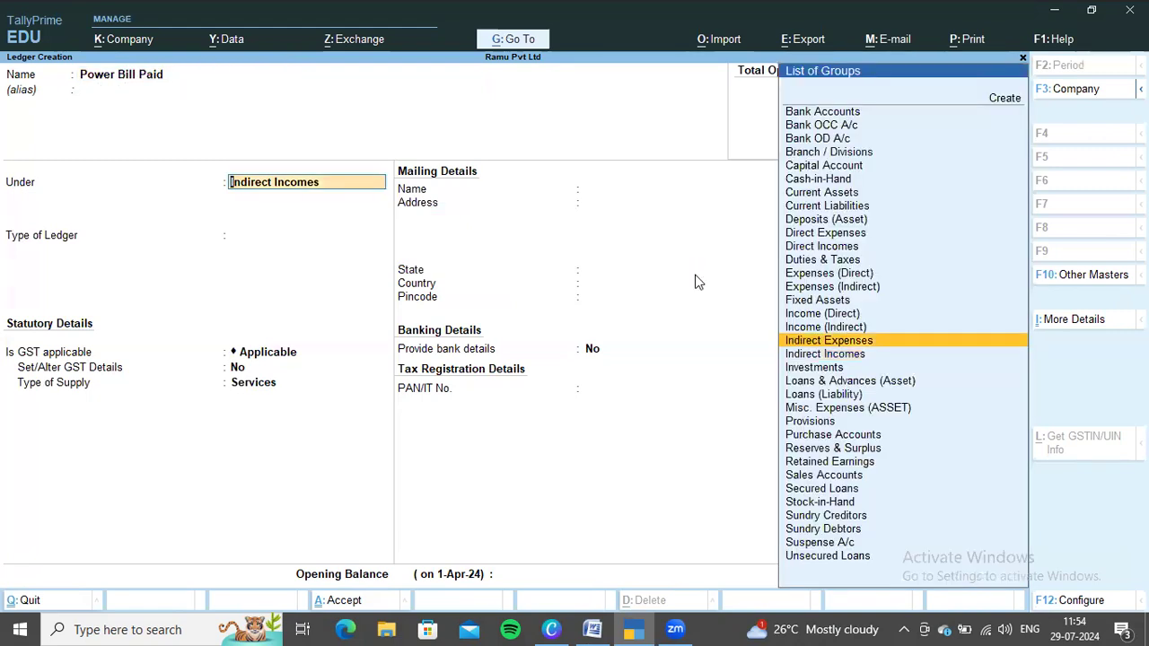
pyautogui.press('Return')
pyautogui.hotkey('ctrl', 'a')
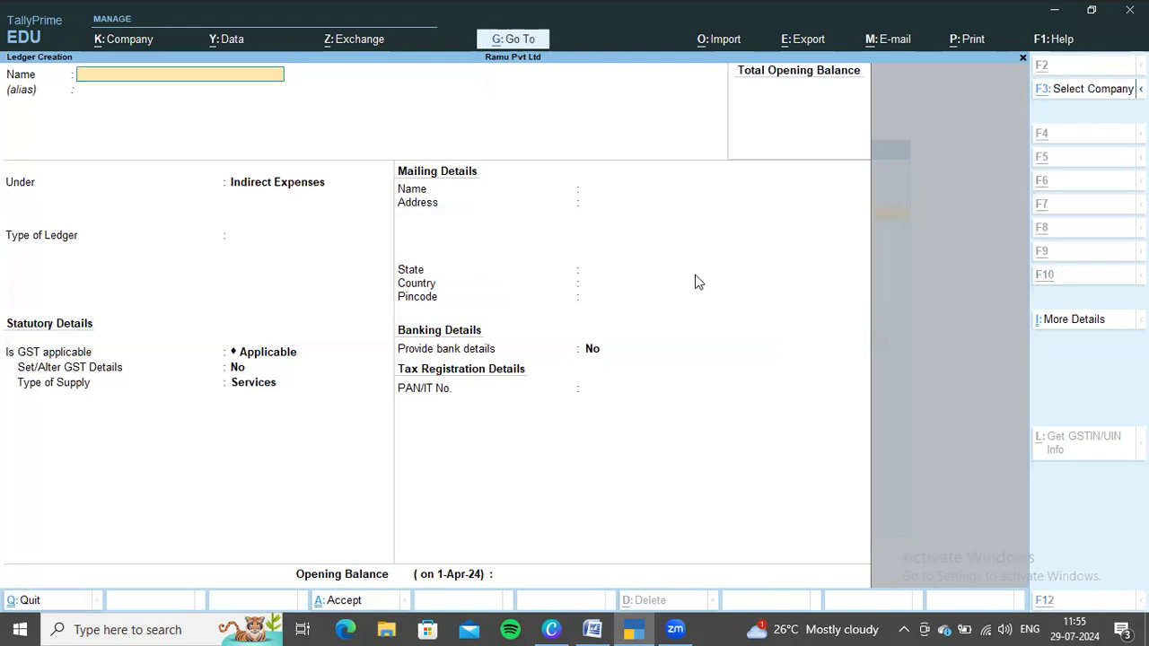
# Step: Create a ledger named "Petty Income" for the next listed entry, group it under Indirect Incomes and save it
pyautogui.hotkey('alt', 'Tab')
pyautogui.hotkey('alt', 'Tab')
pyautogui.write('Petty income')
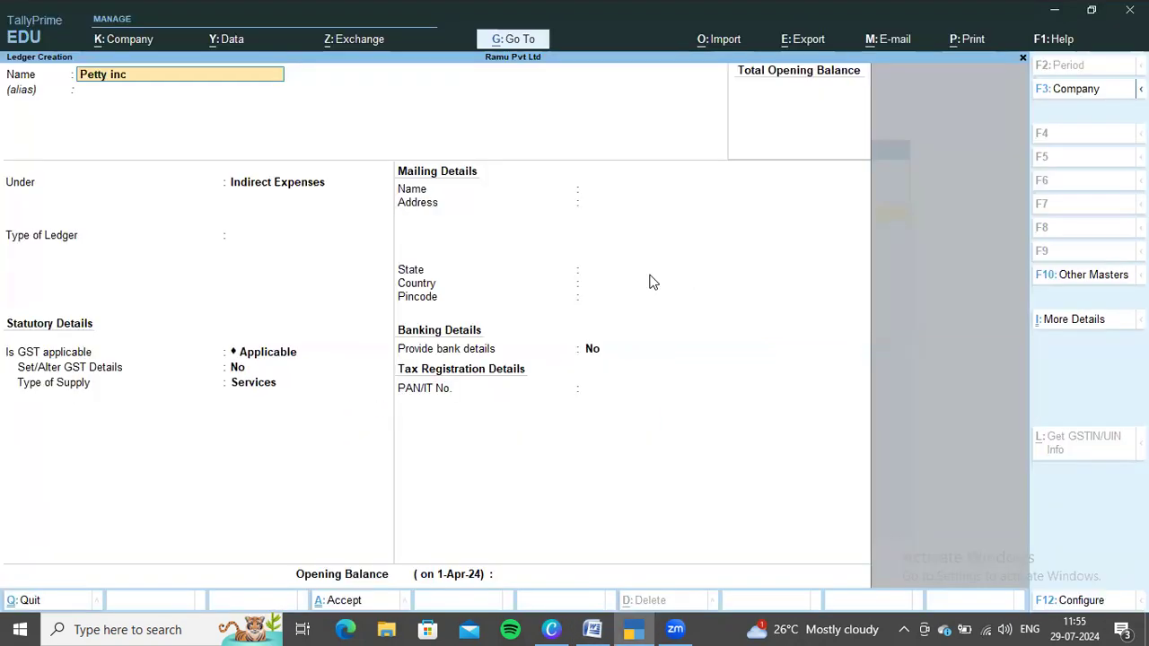
pyautogui.press('Return')
pyautogui.press('Return')
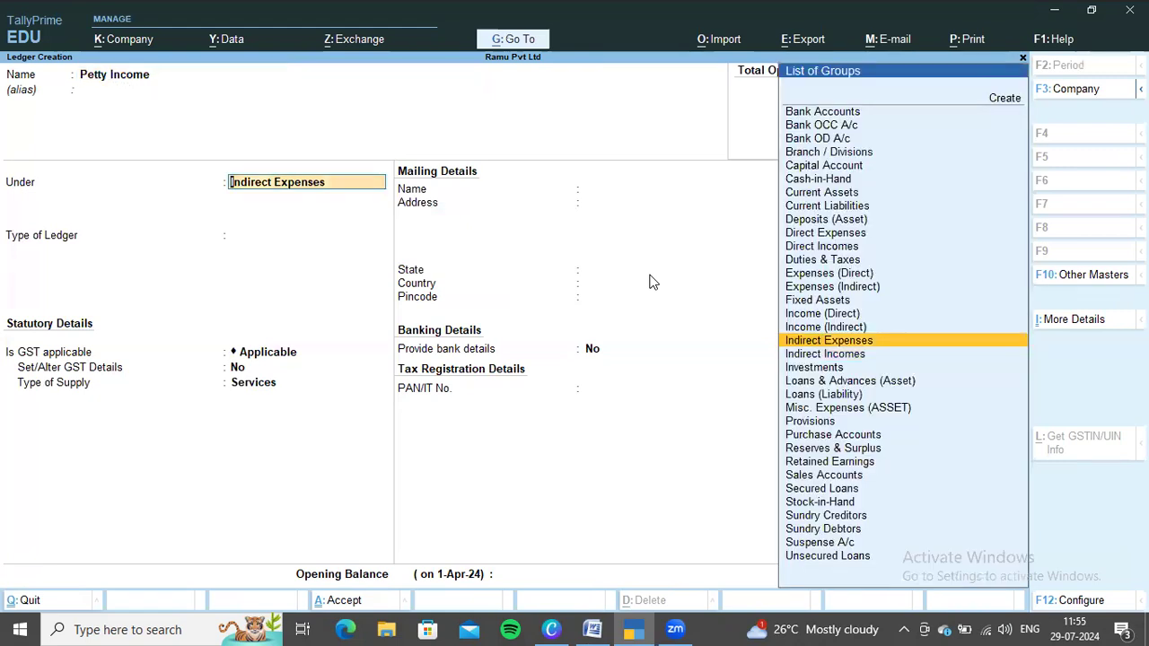
pyautogui.press('Down')
pyautogui.press('Return')
pyautogui.press('ctrl')
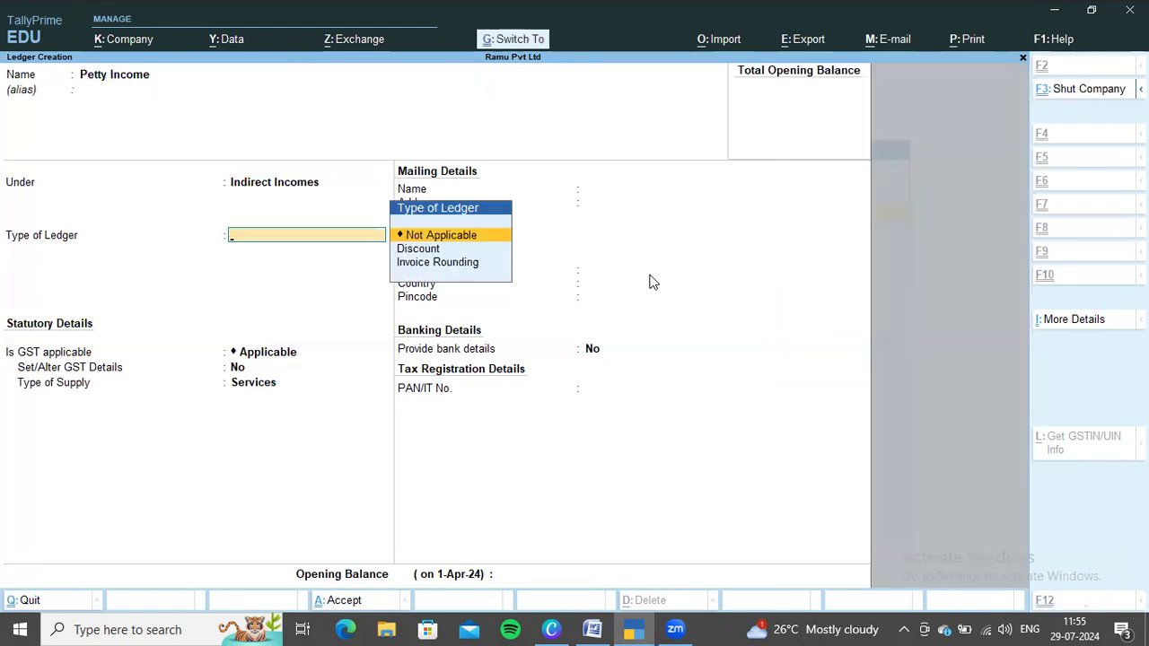
pyautogui.hotkey('ctrl', 'a')
# Step: Create and save a ledger named "Freight Charges" under Direct Expenses for the freight entry in Word
pyautogui.hotkey('alt', 'Tab')
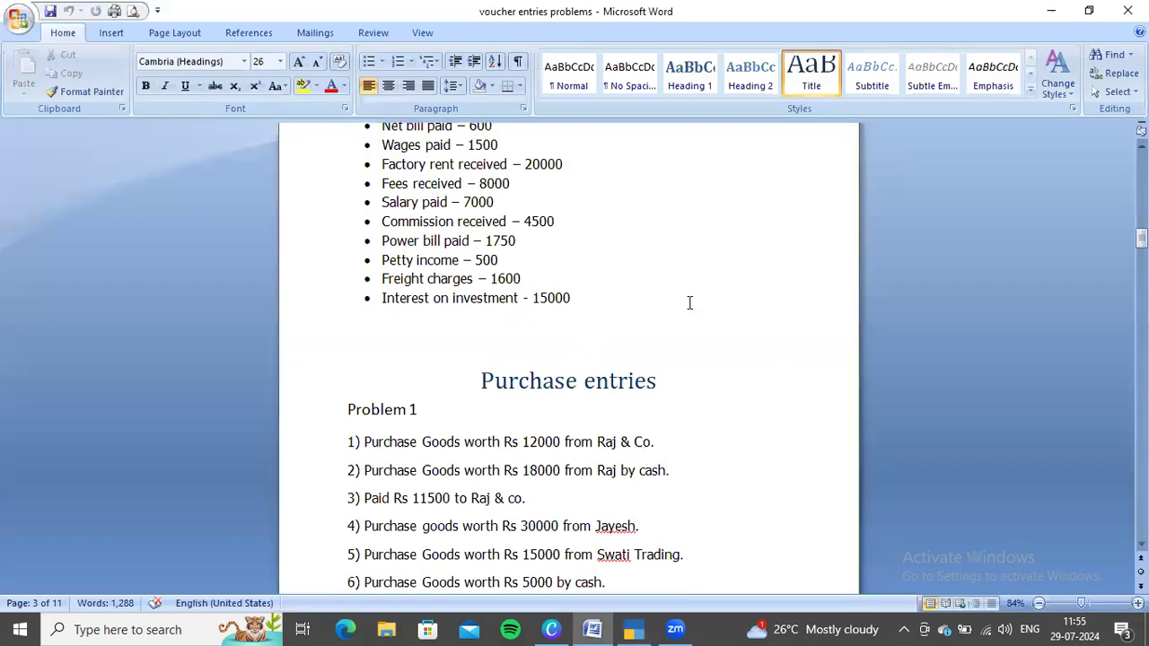
pyautogui.hotkey('alt', 'Tab')
pyautogui.write('Freight Charg')
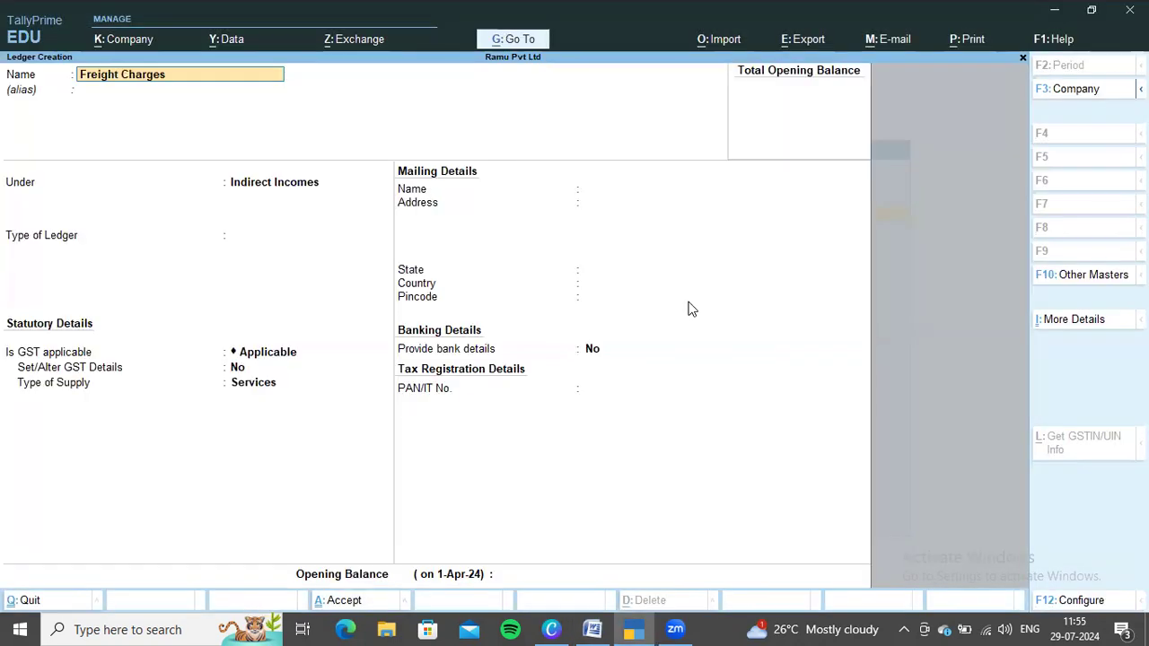
pyautogui.write('es')
pyautogui.press('Return')
pyautogui.press('Return')
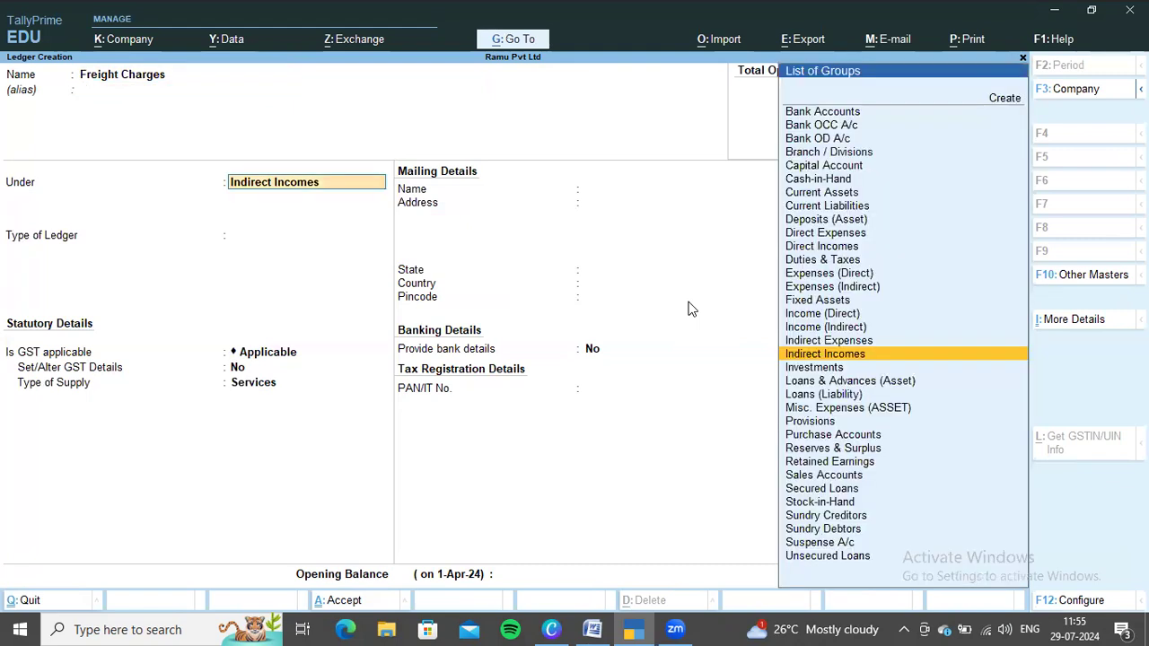
pyautogui.write('Di')
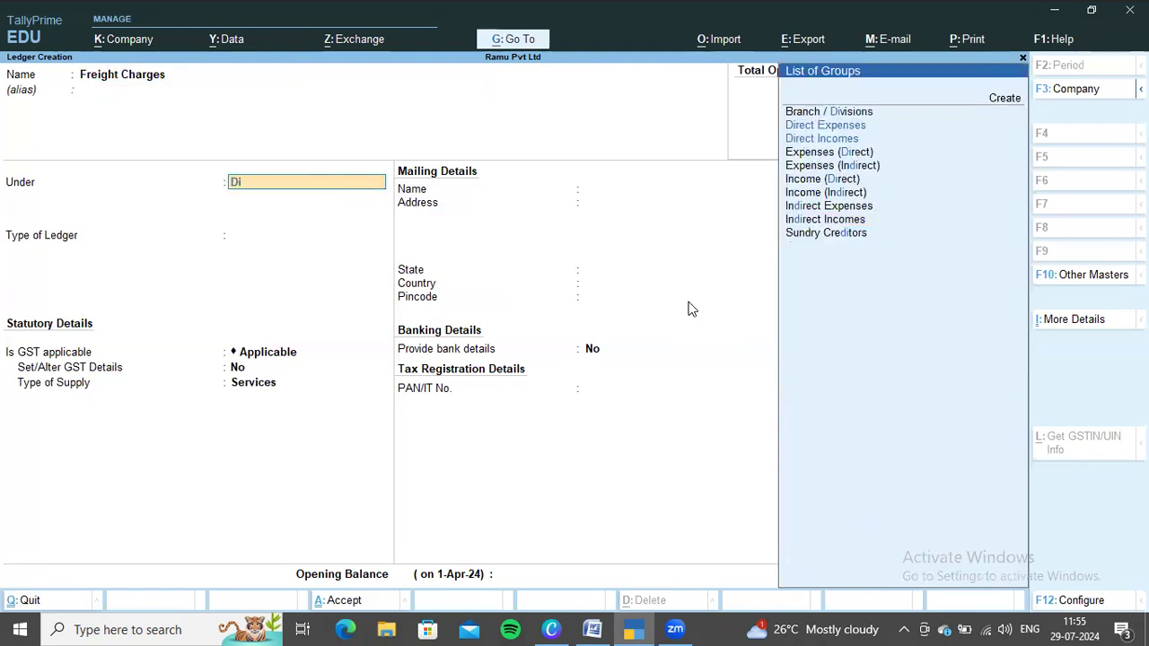
pyautogui.press('Return')
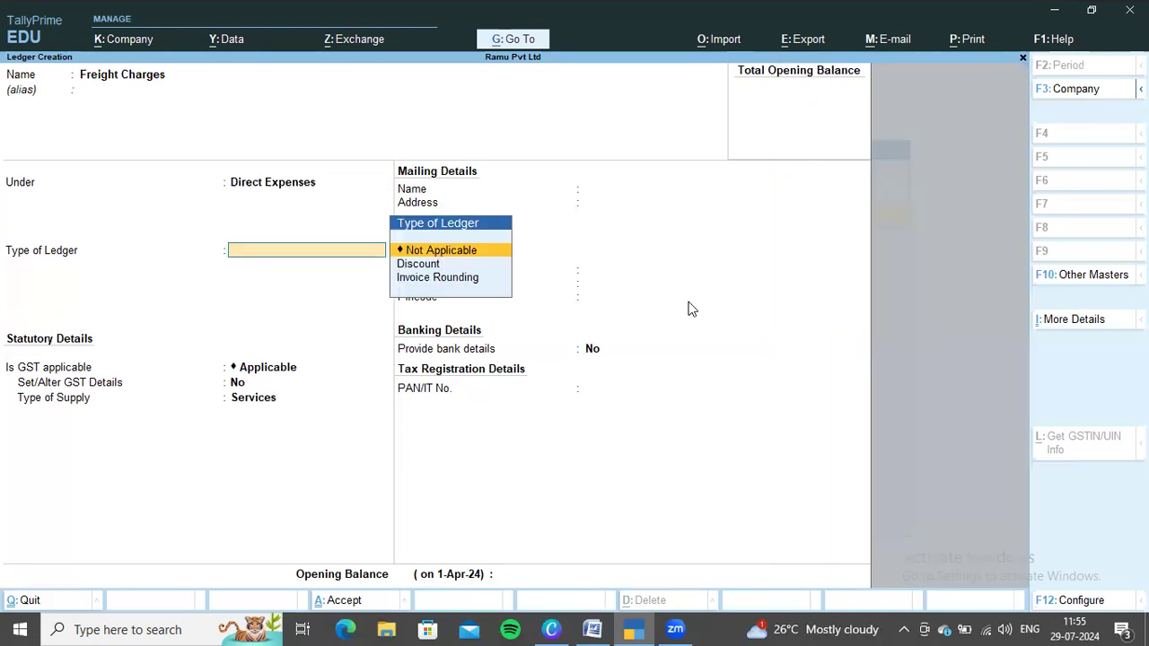
pyautogui.hotkey('ctrl', 'a')
# Step: Name a new ledger "Interest on Investment" for the last receipt and payment entry listed in Word
pyautogui.hotkey('alt', 'Tab')
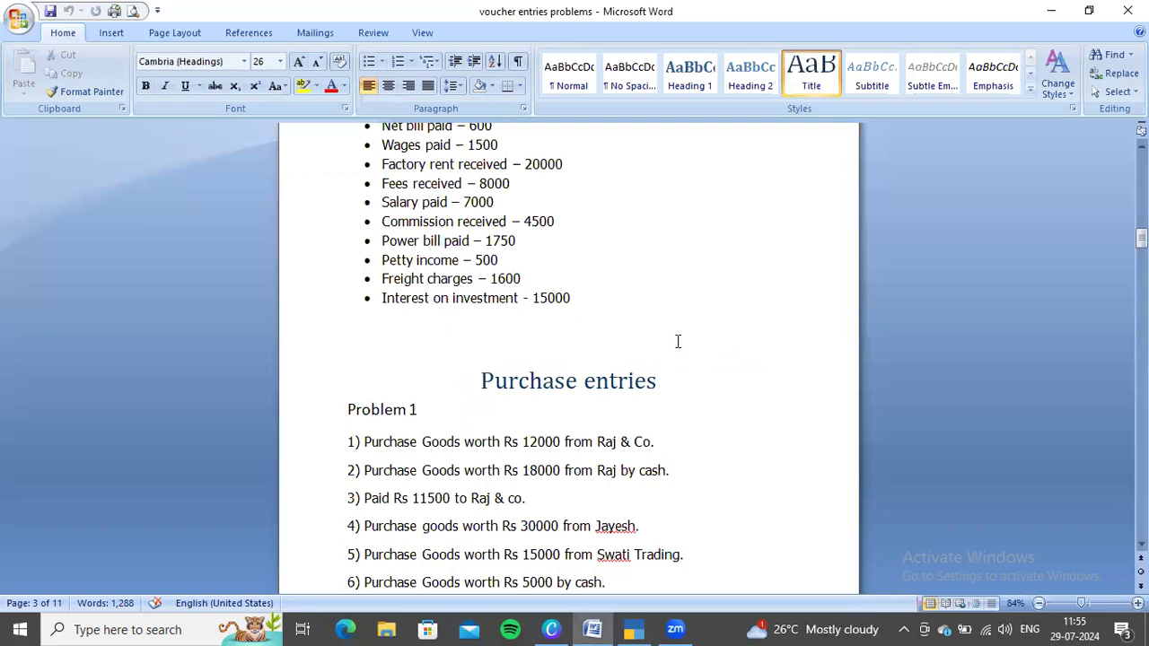
pyautogui.hotkey('alt', 'Tab')
pyautogui.write('Intere')
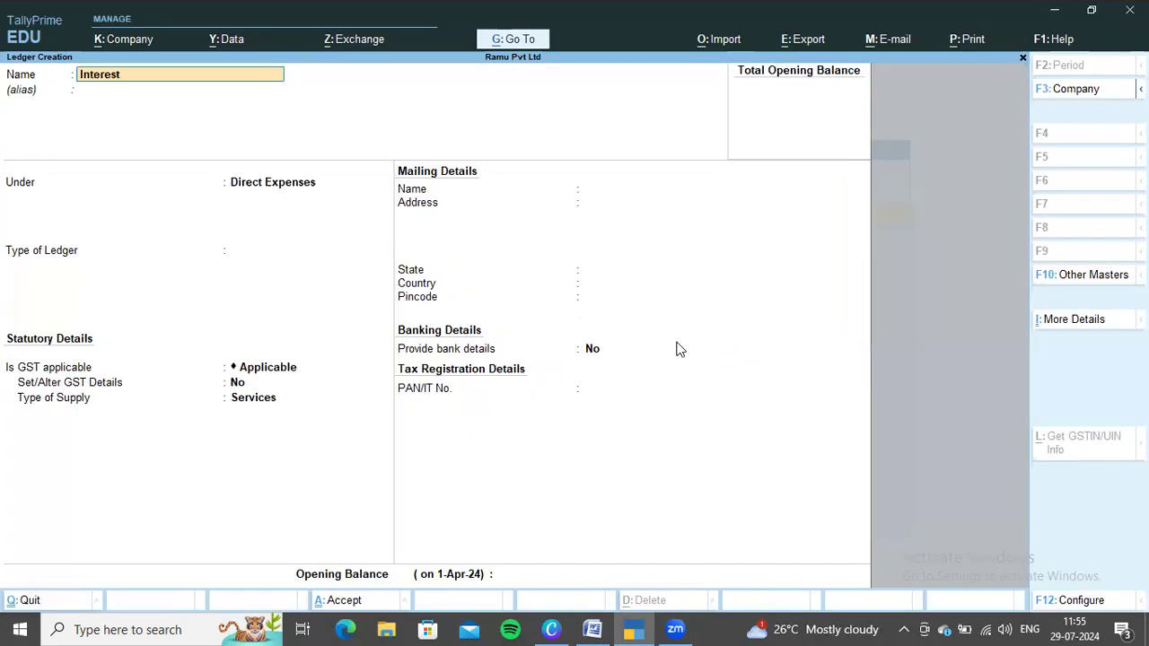
pyautogui.write('n Onvestment')
pyautogui.press('BackSpace')
pyautogui.press('BackSpace')
pyautogui.press('BackSpace')
pyautogui.press('BackSpace')
pyautogui.press('BackSpace')
pyautogui.press('BackSpace')
pyautogui.press('BackSpace')
pyautogui.press('BackSpace')
pyautogui.press('BackSpace')
pyautogui.press('BackSpace')
pyautogui.write('Investment')
pyautogui.press('Return')
pyautogui.press('Return')
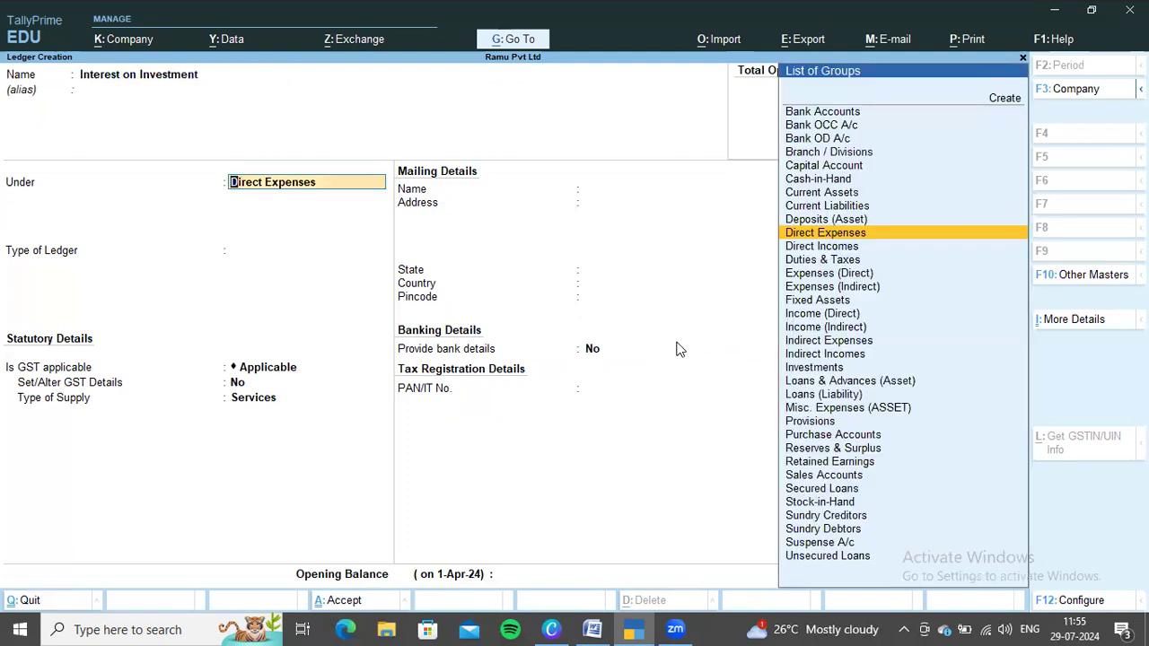
# Step: Group the Interest on Investment ledger under Indirect Incomes and save it
pyautogui.press('Down')
pyautogui.press('Down')
pyautogui.press('Down')
pyautogui.press('Down')
pyautogui.press('Down')
pyautogui.press('Down')
pyautogui.press('Down')
pyautogui.press('Down')
pyautogui.press('Down')
pyautogui.press('Return')
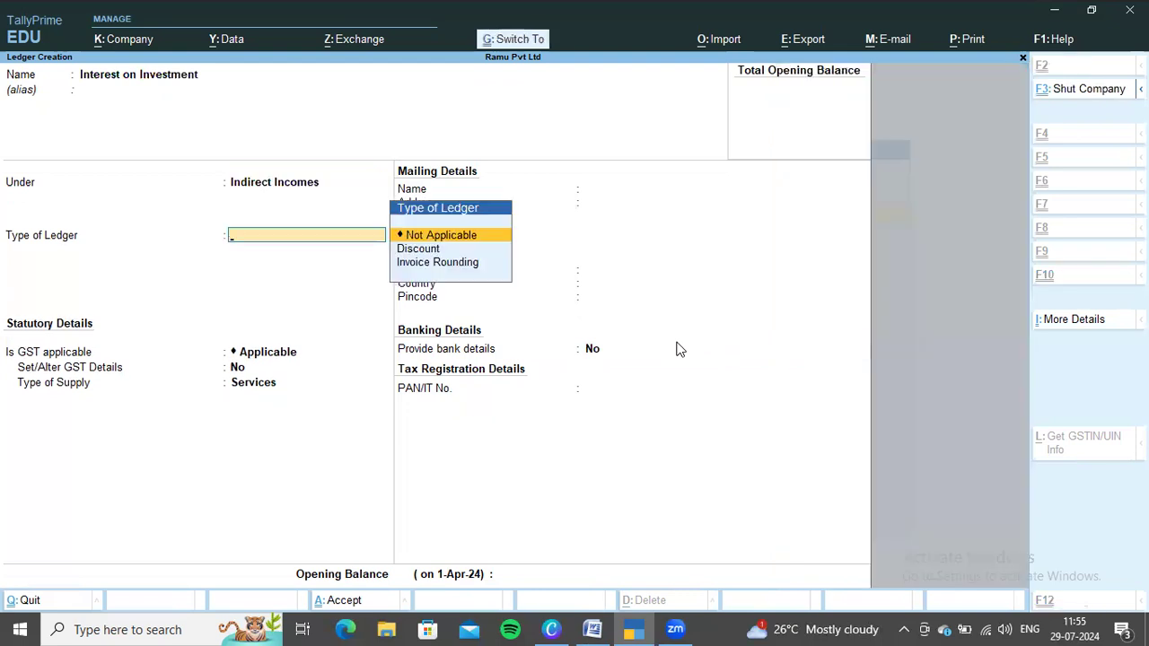
pyautogui.hotkey('ctrl', 'a')
# Step: Check the receipt and payment entries in Word, and switch from ledger creation to voucher entry in TallyPrime
pyautogui.hotkey('alt', 'Tab')
pyautogui.scroll(1, 691, 310)
pyautogui.scroll(4, 691, 311)
pyautogui.scroll(-1, 722, 344)
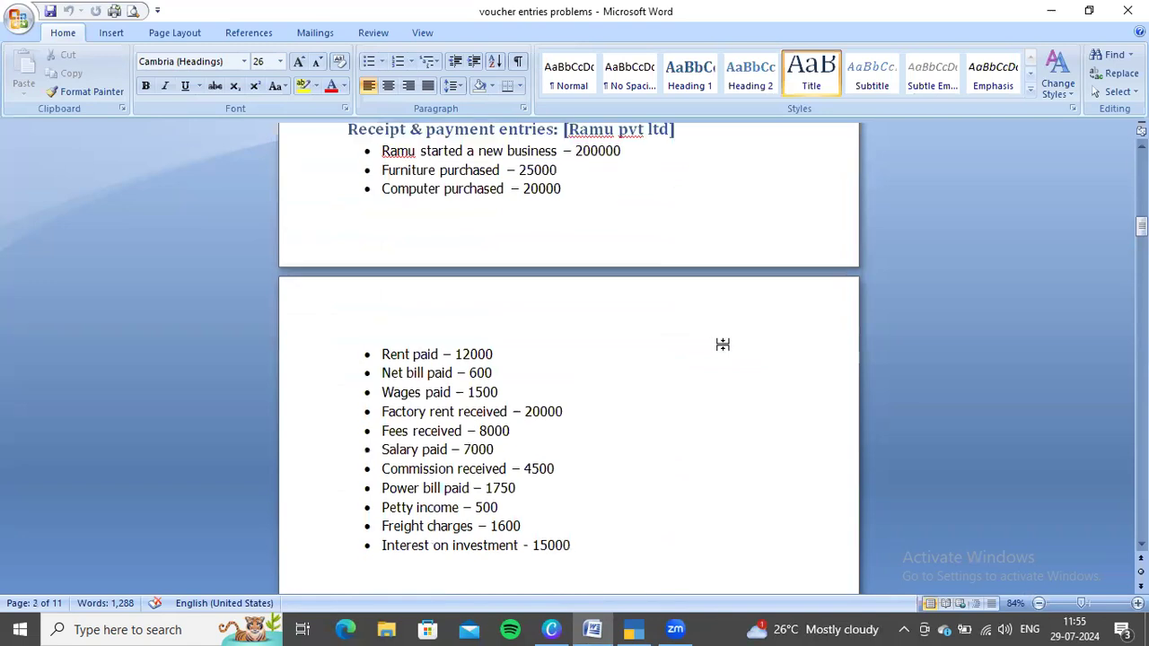
pyautogui.scroll(1, 723, 344)
pyautogui.hotkey('alt', 'Tab')
pyautogui.press('Escape')
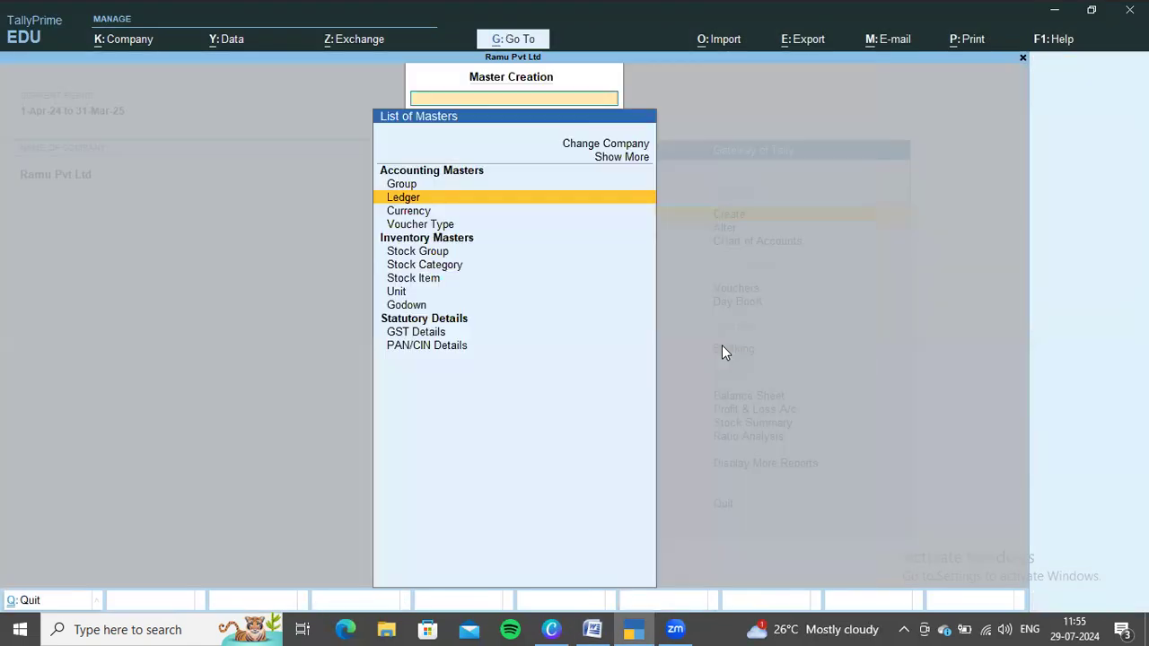
pyautogui.press('Escape')
pyautogui.press('Down')
pyautogui.press('Down')
pyautogui.press('Down')
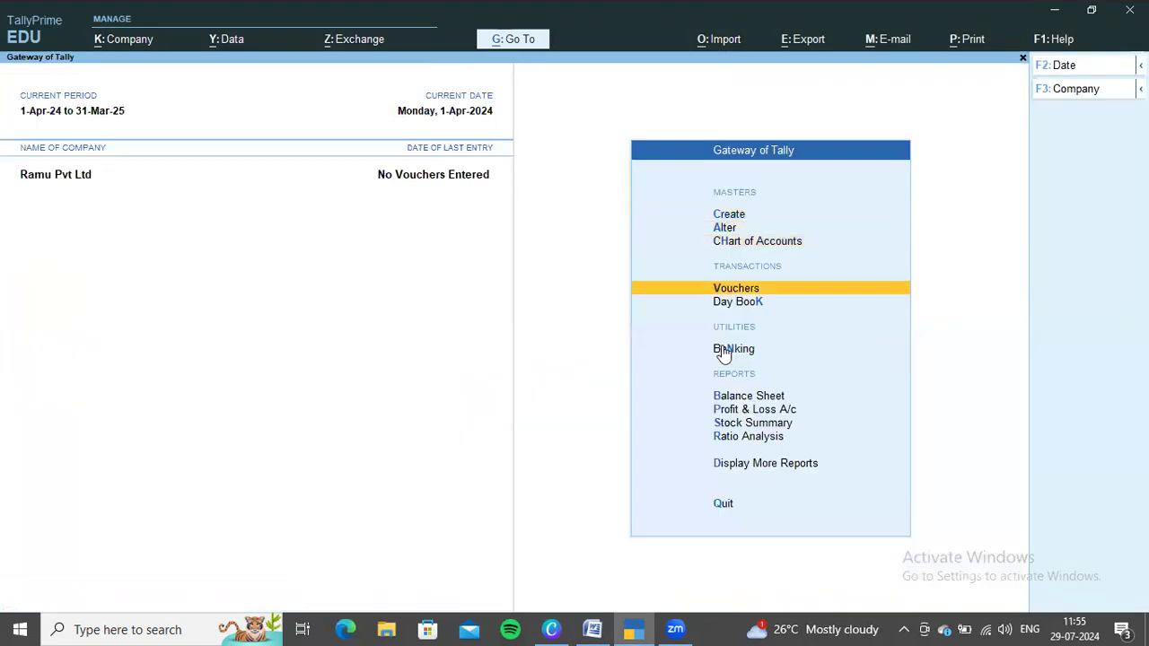
pyautogui.press('Return')
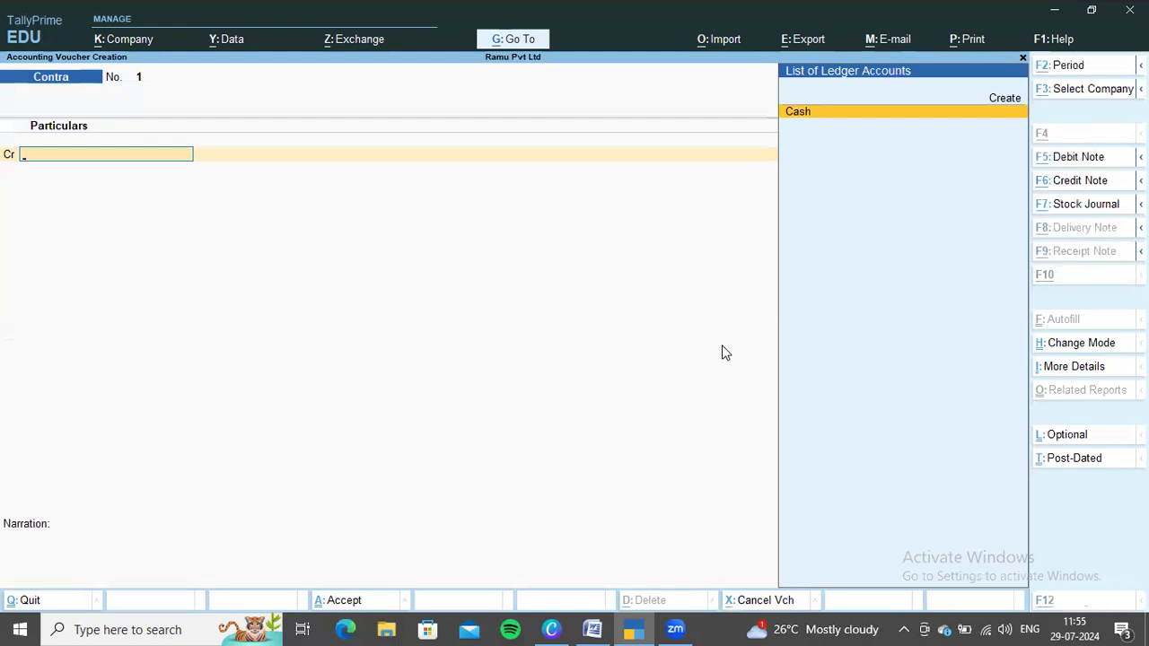
# Step: Check the opening entry in Word and change the voucher type in TallyPrime from Contra to Receipt
pyautogui.hotkey('alt', 'Tab')
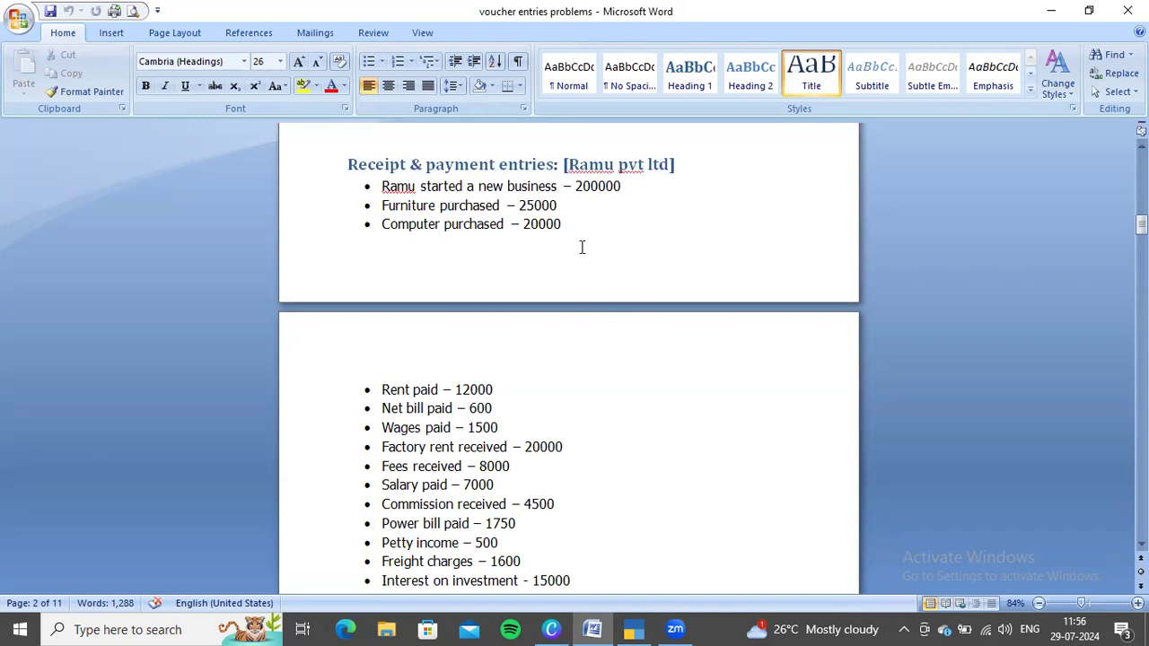
pyautogui.hotkey('alt', 'Tab')
pyautogui.press('F6')
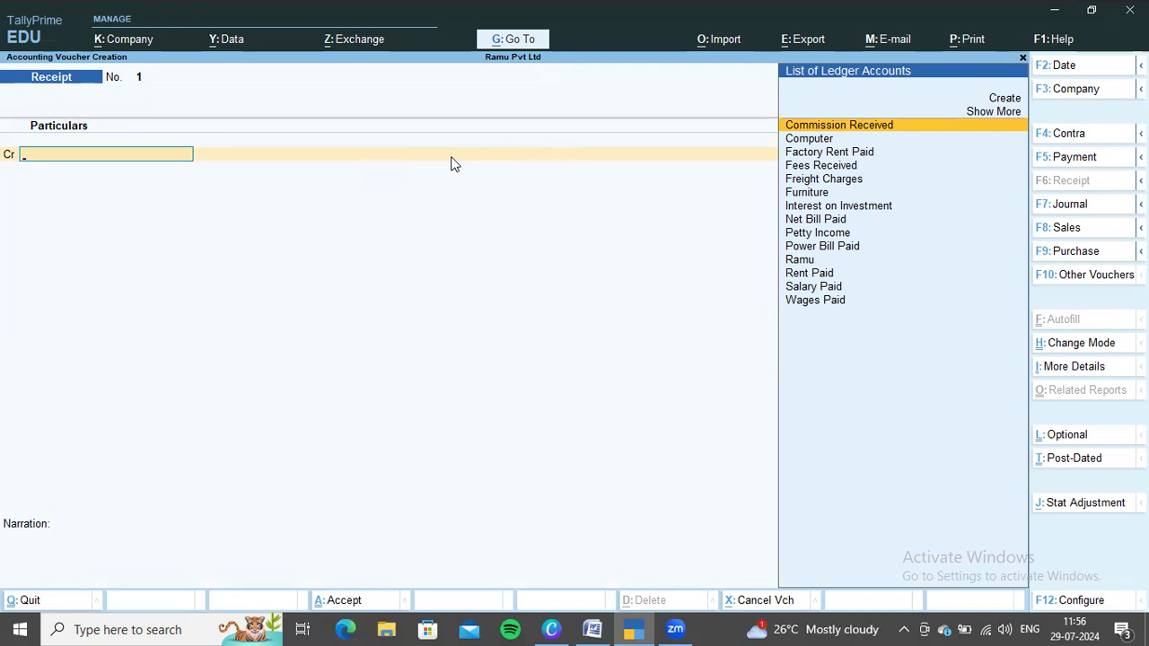
pyautogui.hotkey('alt', 'Tab')
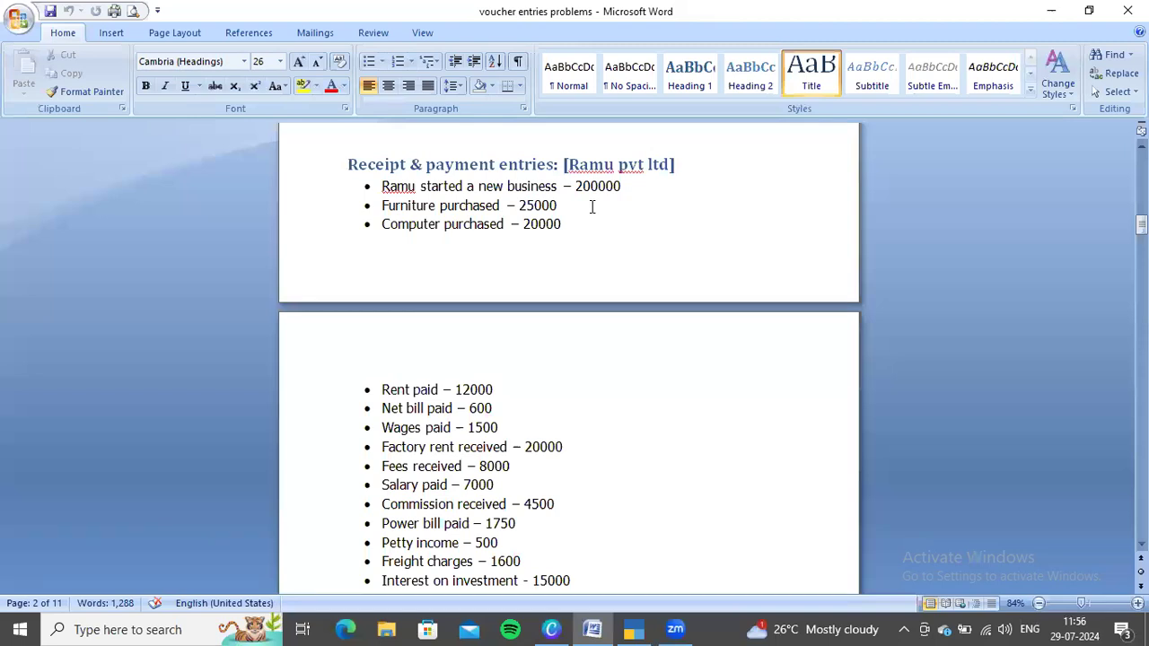
pyautogui.hotkey('alt', 'Tab')
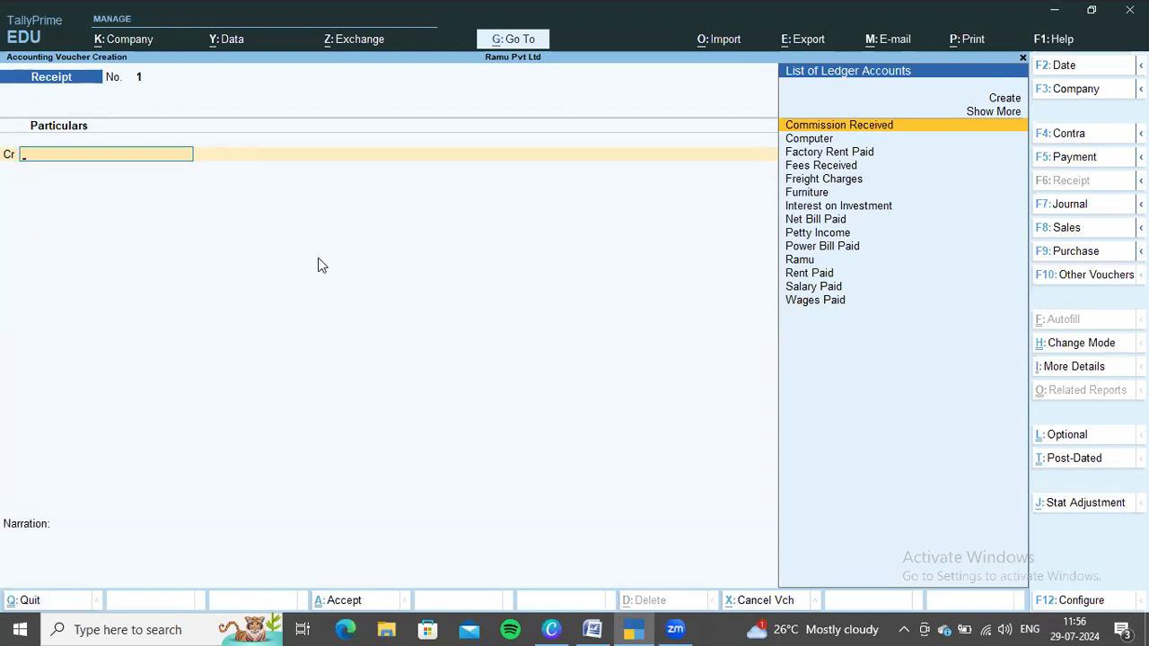
# Step: Choose the business owner's ledger as the credit account of the receipt voucher
pyautogui.press('Down')
pyautogui.press('Down')
pyautogui.press('Down')
pyautogui.press('Down')
pyautogui.press('Down')
pyautogui.press('Down')
pyautogui.press('Down')
pyautogui.press('Down')
pyautogui.press('Down')
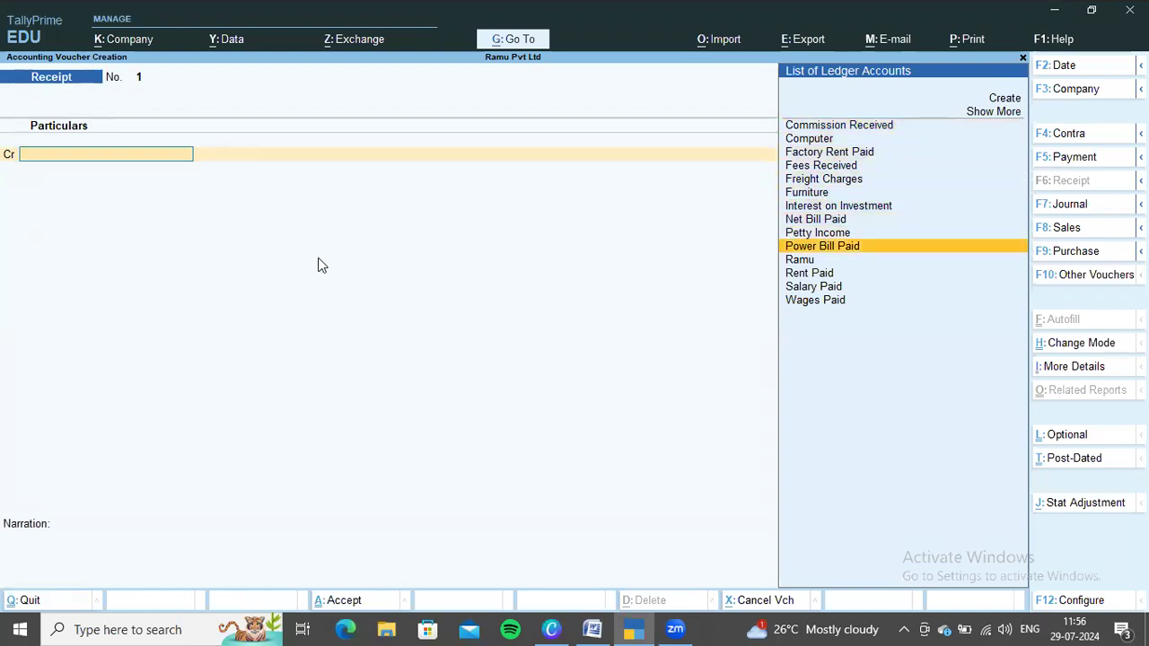
pyautogui.press('Down')
pyautogui.press('Return')
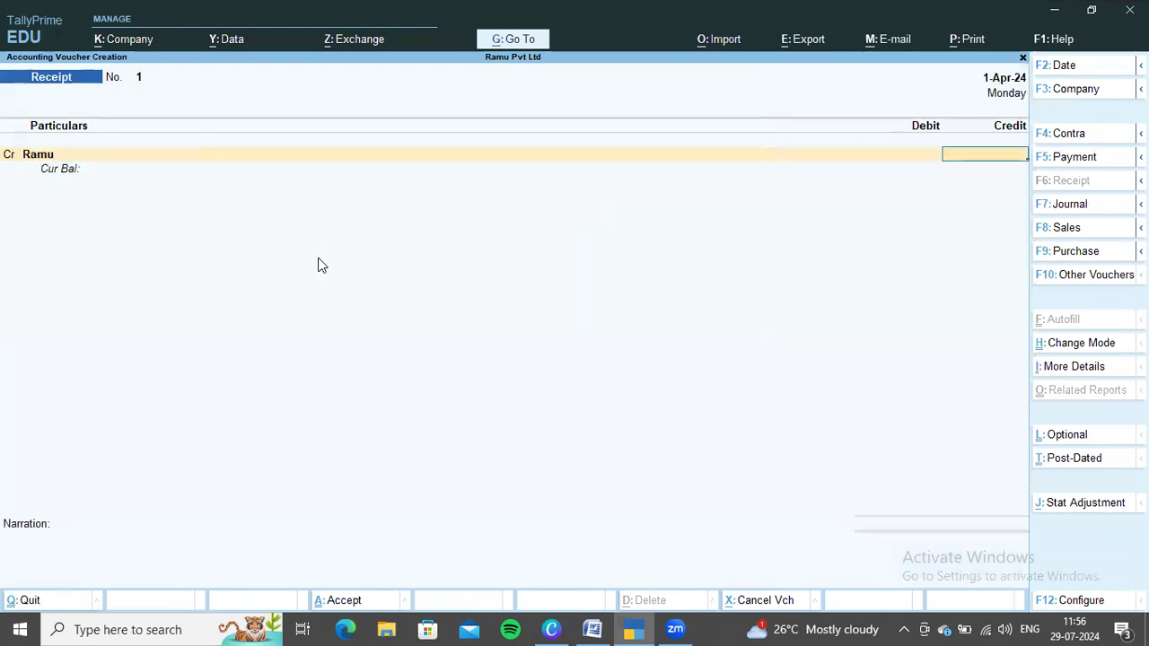
# Step: Enter the 200000 credit for the new business from Word, debit Cash for it and save the receipt voucher
pyautogui.hotkey('alt', 'Tab')
pyautogui.hotkey('alt', 'Tab')
pyautogui.write('200000')
pyautogui.press('Return')
pyautogui.press('Return')
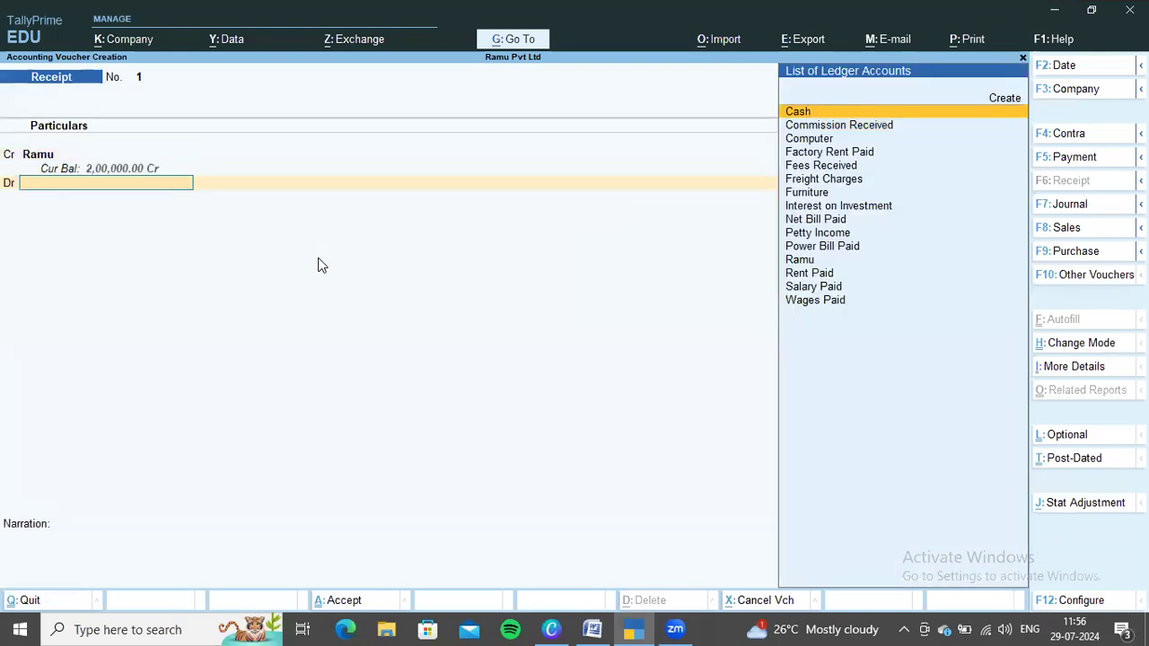
pyautogui.press('Return')
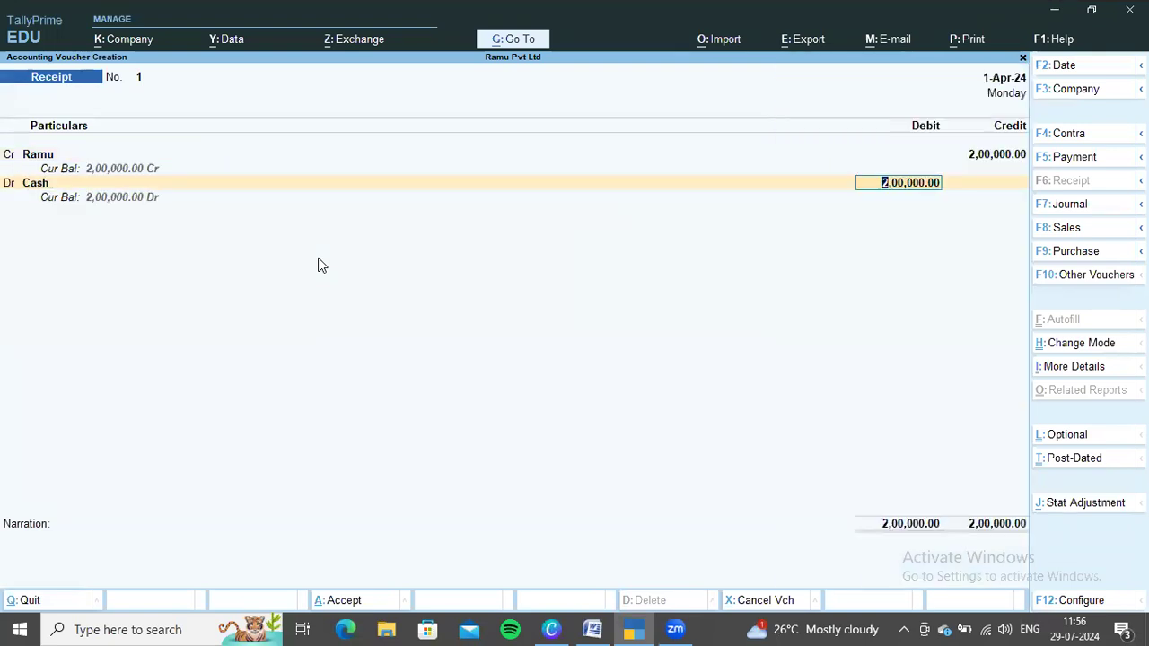
pyautogui.hotkey('ctrl', 'a')
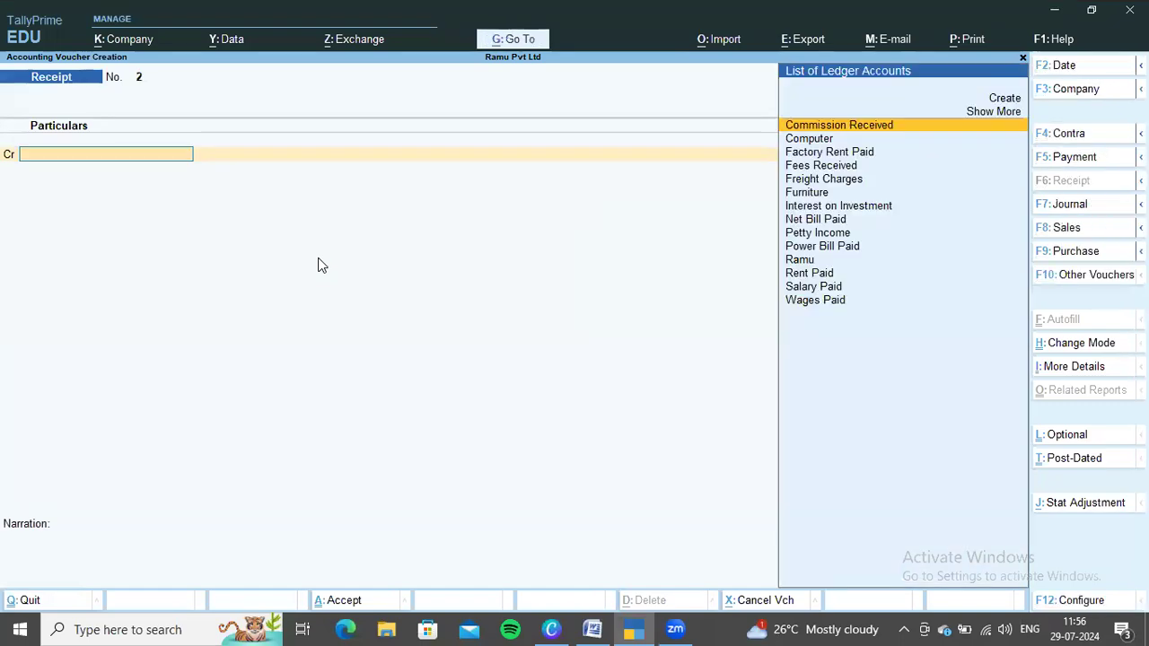
# Step: Check the furniture purchase in Word, switch to a Payment voucher in TallyPrime and debit the Furniture ledger
pyautogui.hotkey('alt', 'Tab')
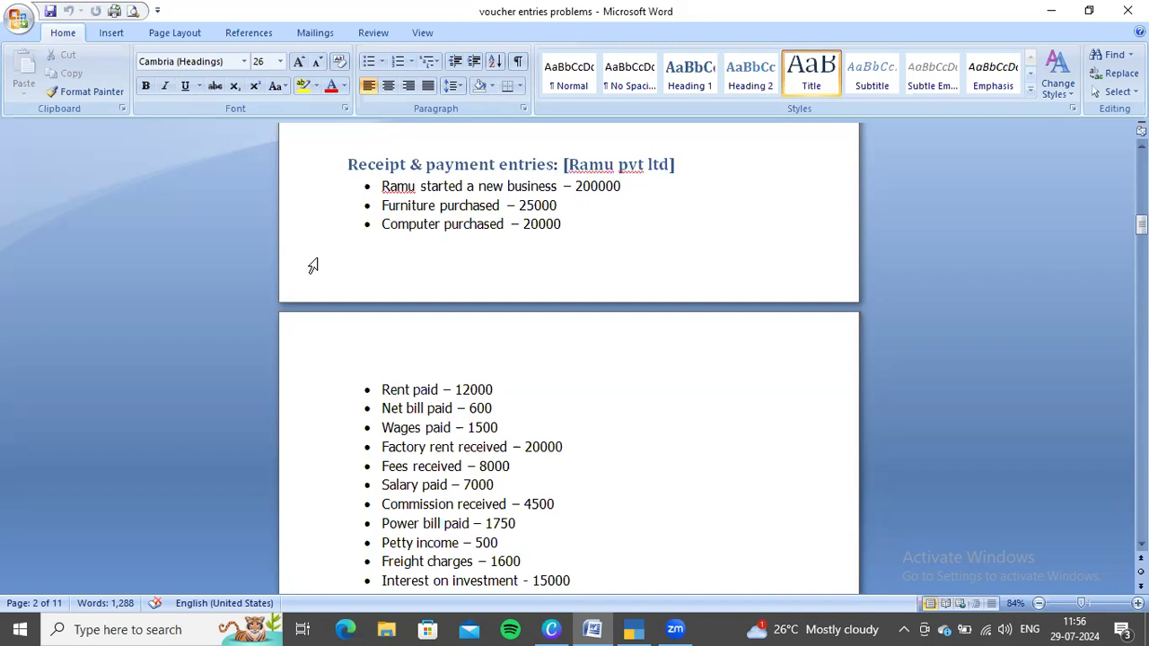
pyautogui.hotkey('alt', 'Tab')
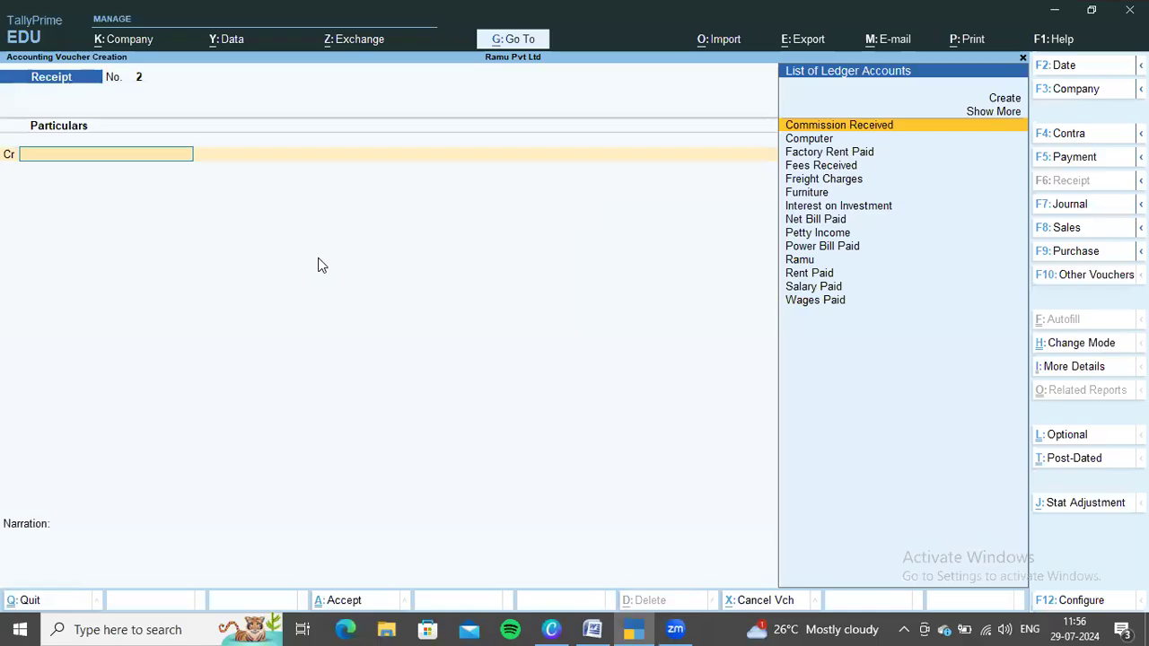
pyautogui.press('F5')
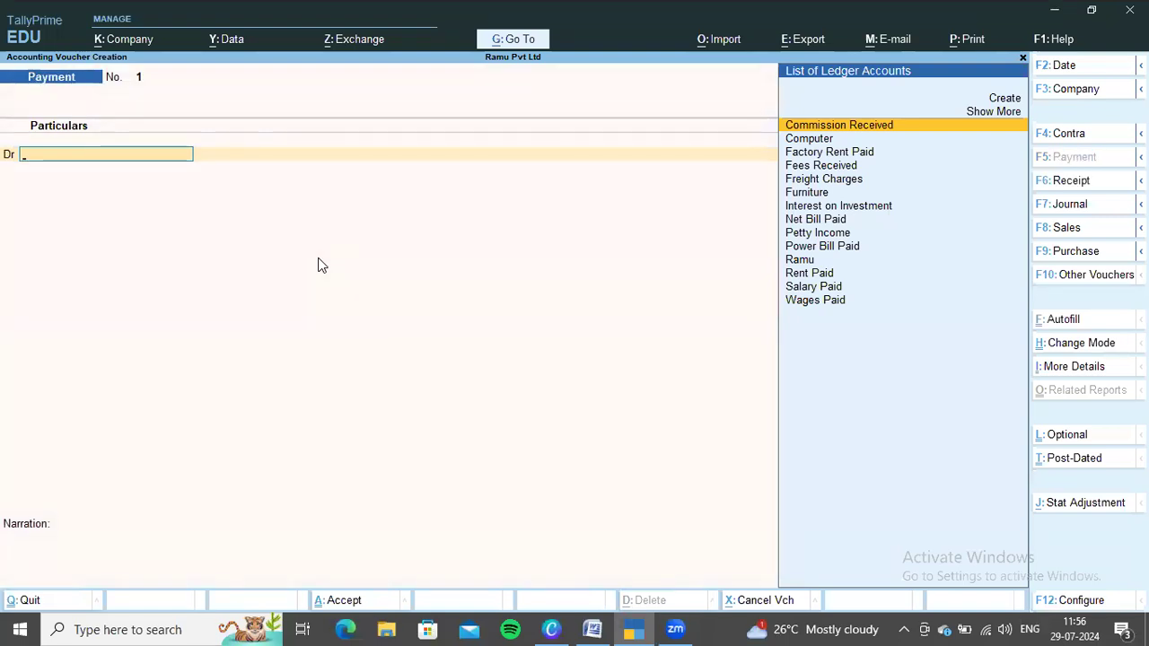
pyautogui.press('Down')
pyautogui.press('Down')
pyautogui.press('Down')
pyautogui.press('Down')
pyautogui.press('Down')
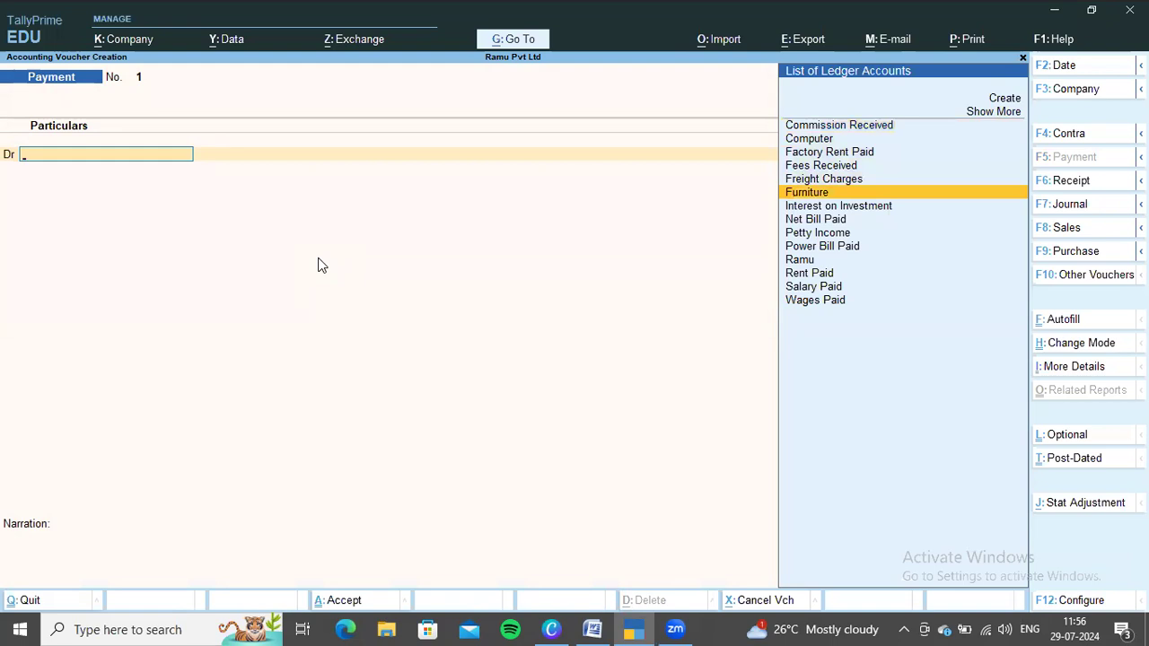
pyautogui.press('Return')
# Step: Enter the 25000 furniture amount from Word, credit Cash for it and save the payment voucher
pyautogui.hotkey('alt', 'Tab')
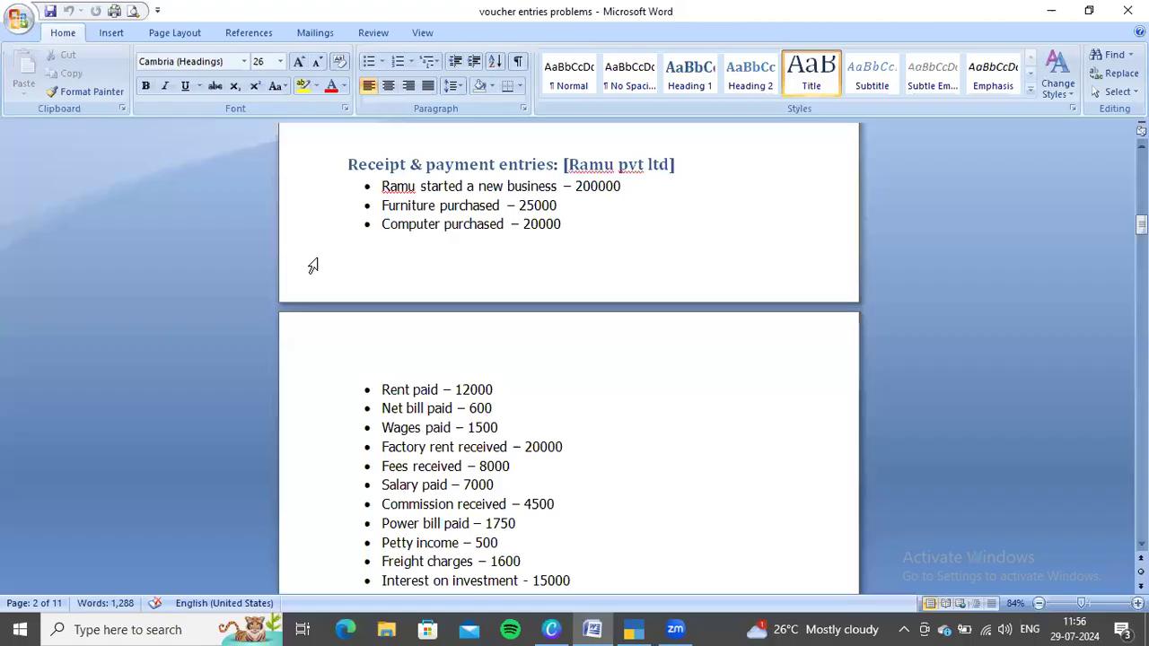
pyautogui.hotkey('alt', 'Tab')
pyautogui.write('25000')
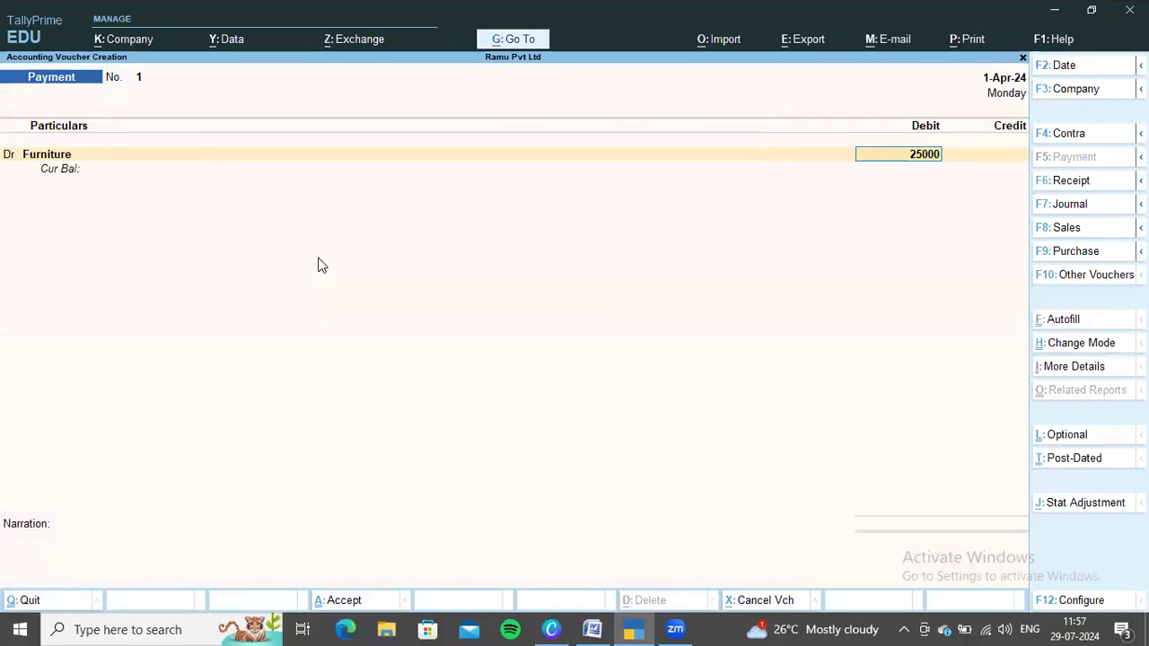
pyautogui.press('Return')
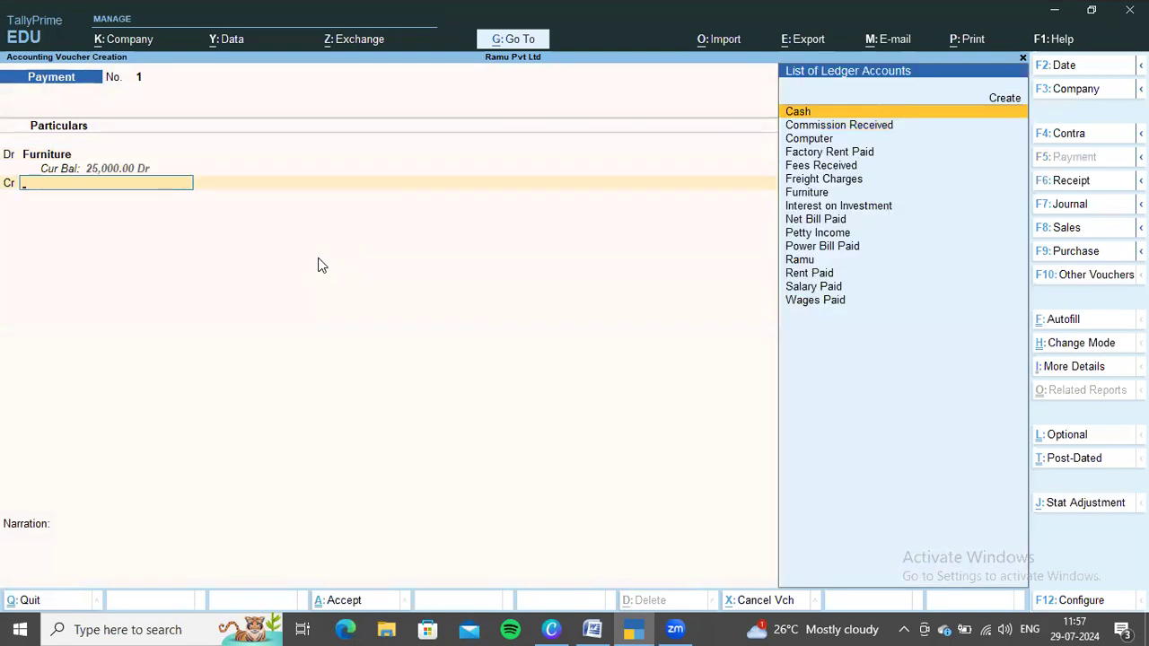
pyautogui.press('Return')
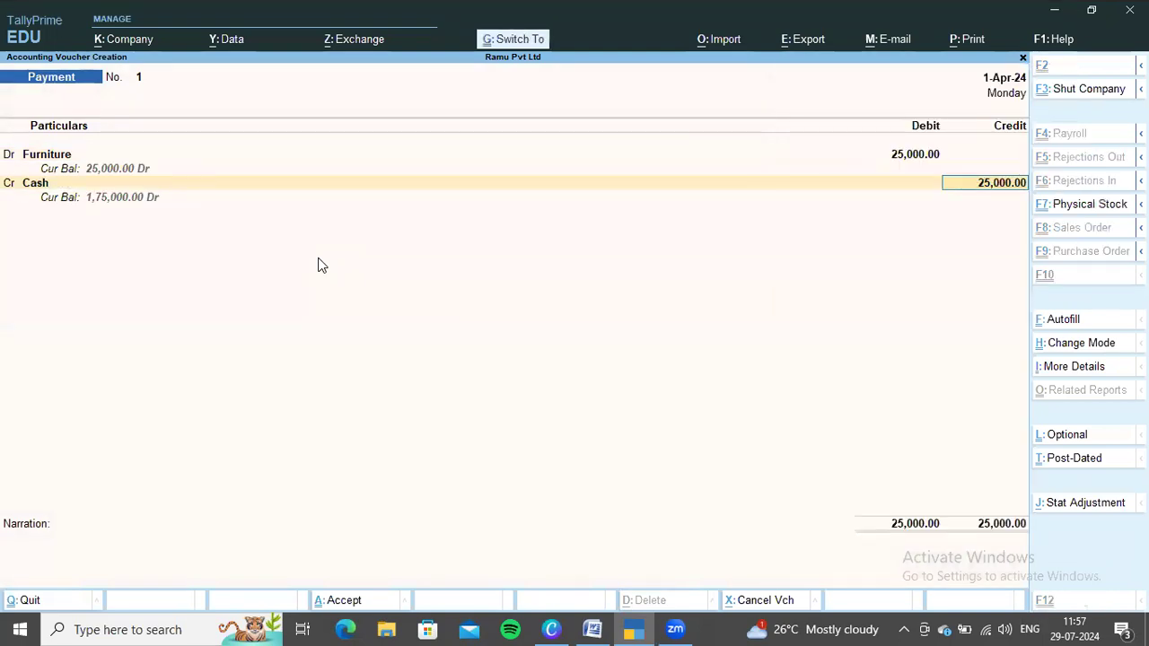
pyautogui.hotkey('ctrl', 'a')
# Step: Record the computer purchase from Word as a payment voucher debiting Computer 20000 and crediting Cash, and save it
pyautogui.hotkey('alt', 'Tab')
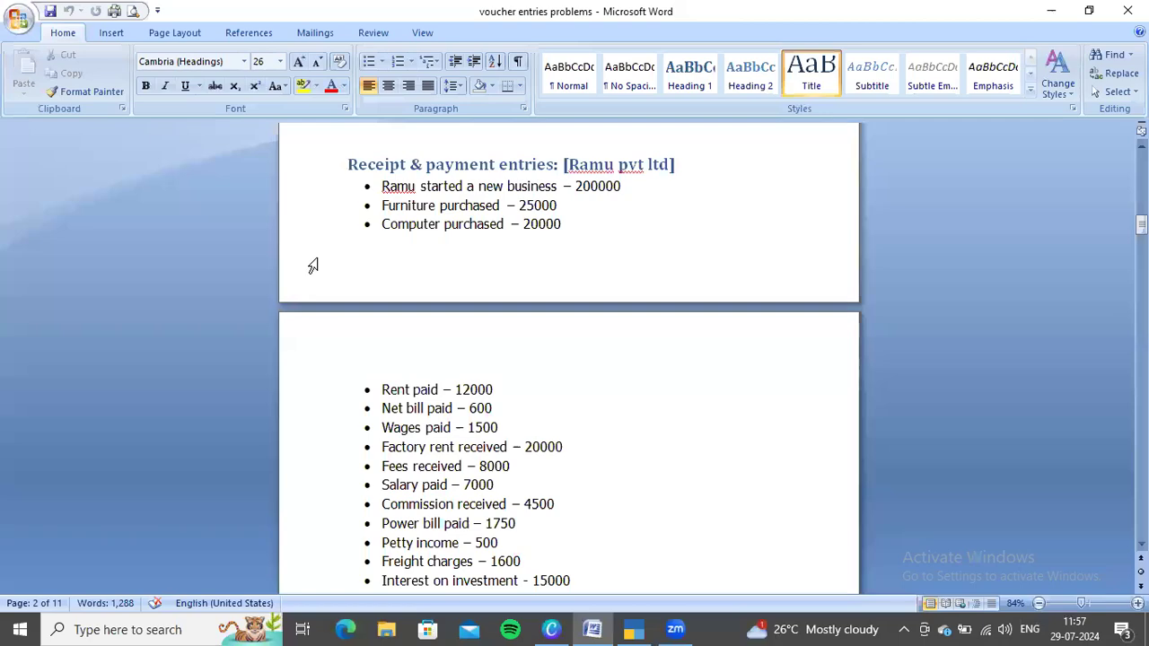
pyautogui.hotkey('alt', 'Tab')
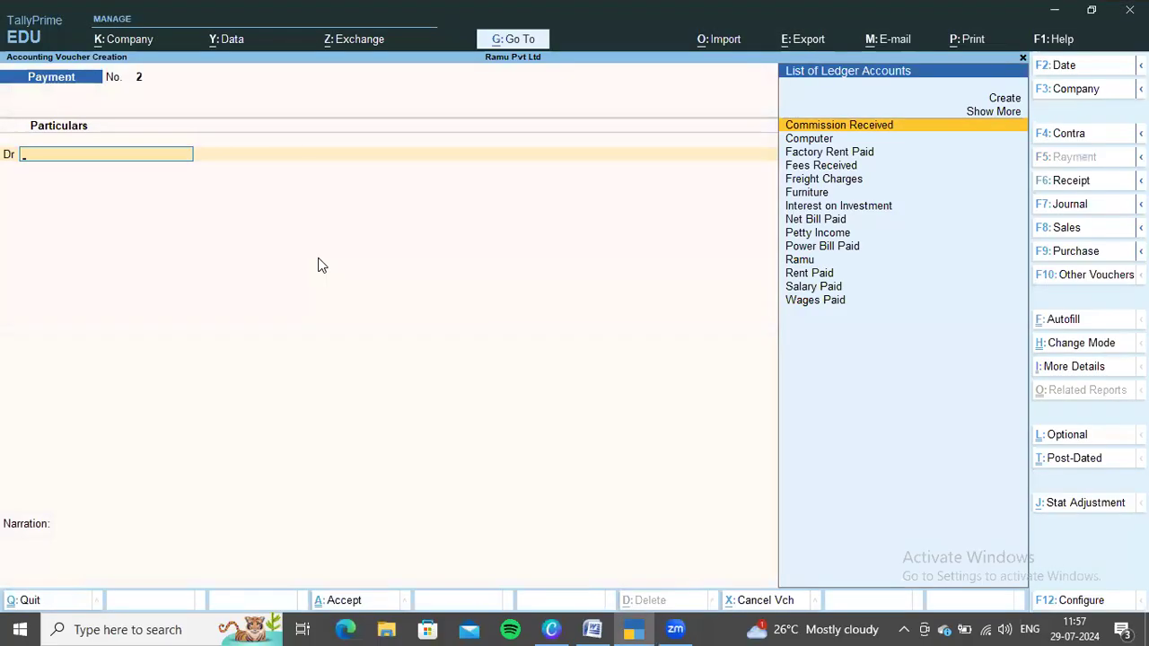
pyautogui.press('Down')
pyautogui.press('Return')
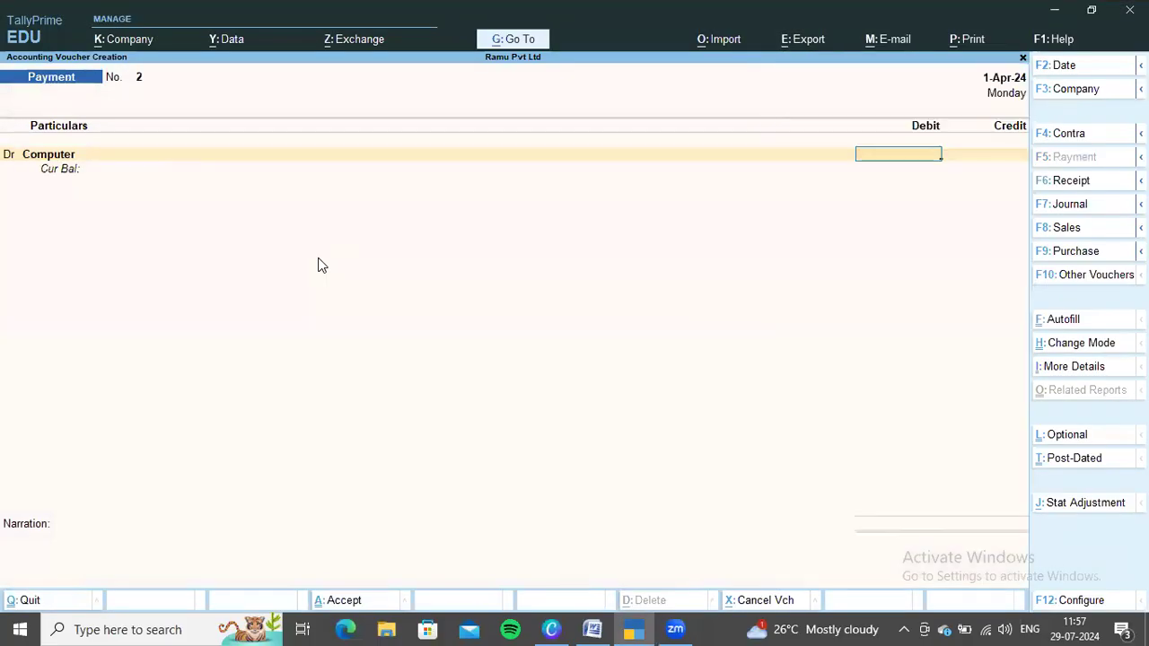
pyautogui.hotkey('alt', 'Tab')
pyautogui.hotkey('alt', 'Tab')
pyautogui.write('20000')
pyautogui.press('Return')
pyautogui.press('Return')
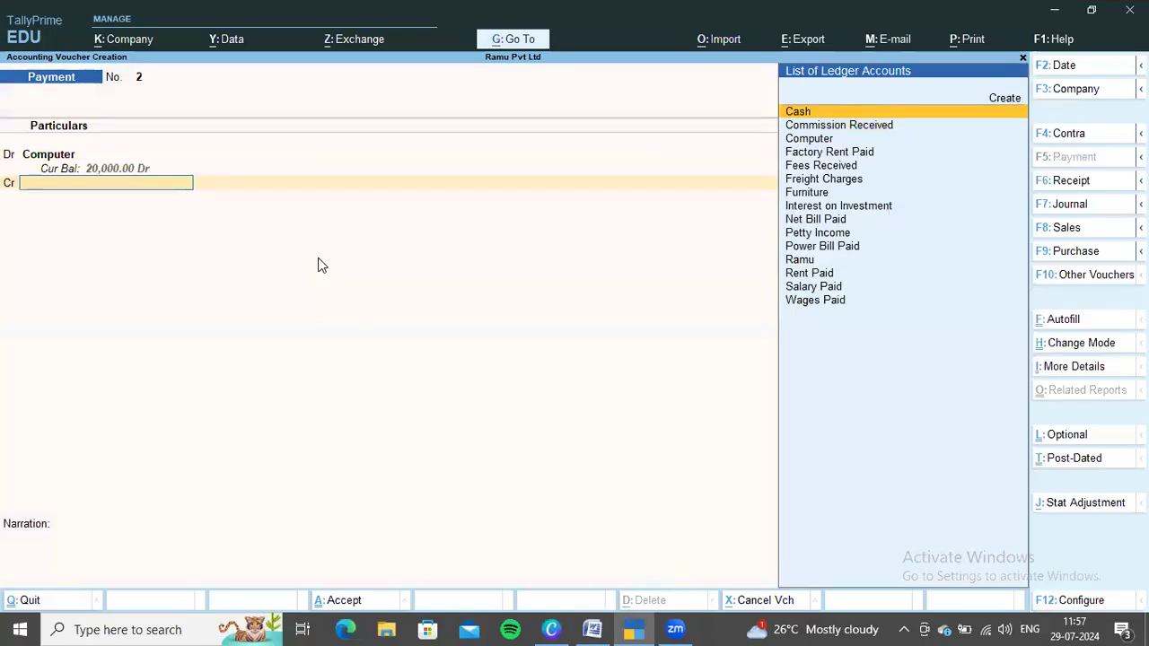
pyautogui.press('Return')
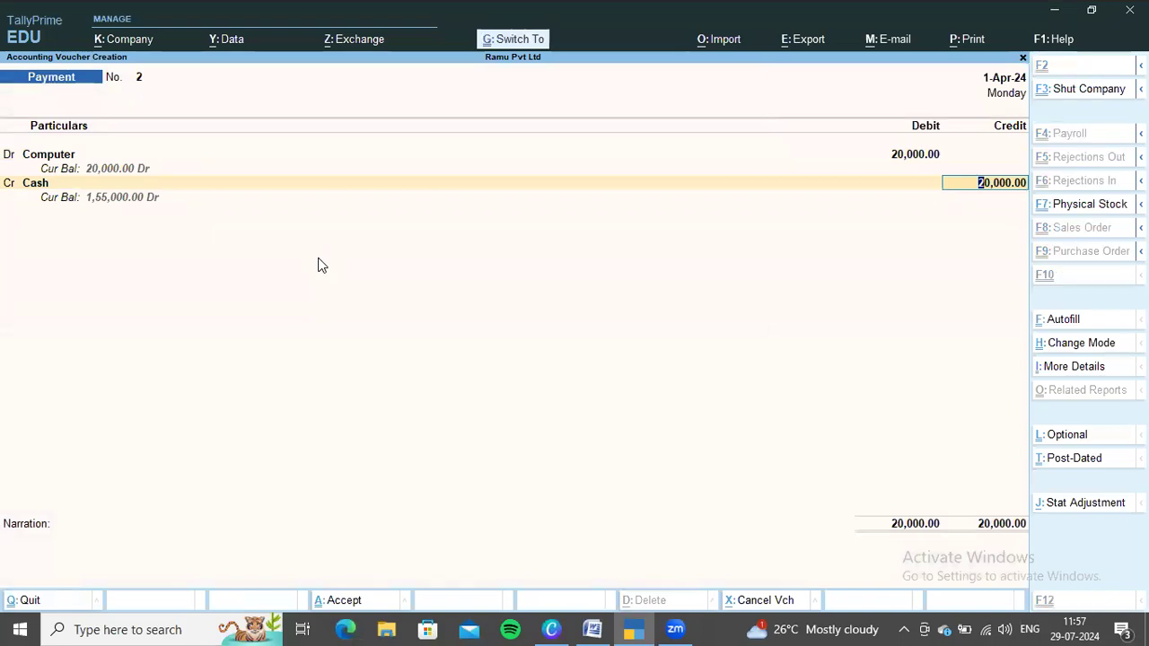
pyautogui.hotkey('ctrl', 'a')
# Step: Look up the next entry in Word and choose Rent Paid as the debit account of the new payment voucher
pyautogui.hotkey('alt', 'Tab')
pyautogui.scroll(-2, 739, 277)
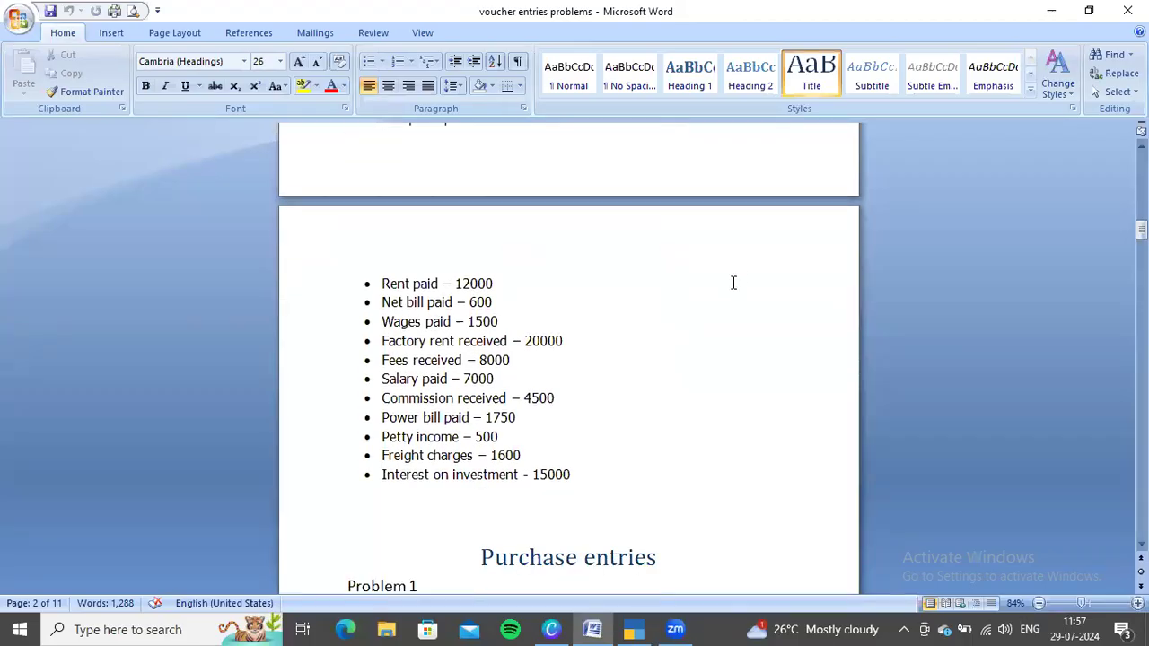
pyautogui.hotkey('alt', 'Tab')
pyautogui.press('Down')
pyautogui.press('Down')
pyautogui.press('Down')
pyautogui.press('Down')
pyautogui.press('Down')
pyautogui.press('Down')
pyautogui.press('Down')
pyautogui.press('Down')
pyautogui.press('Down')
pyautogui.press('Down')
pyautogui.press('Down')
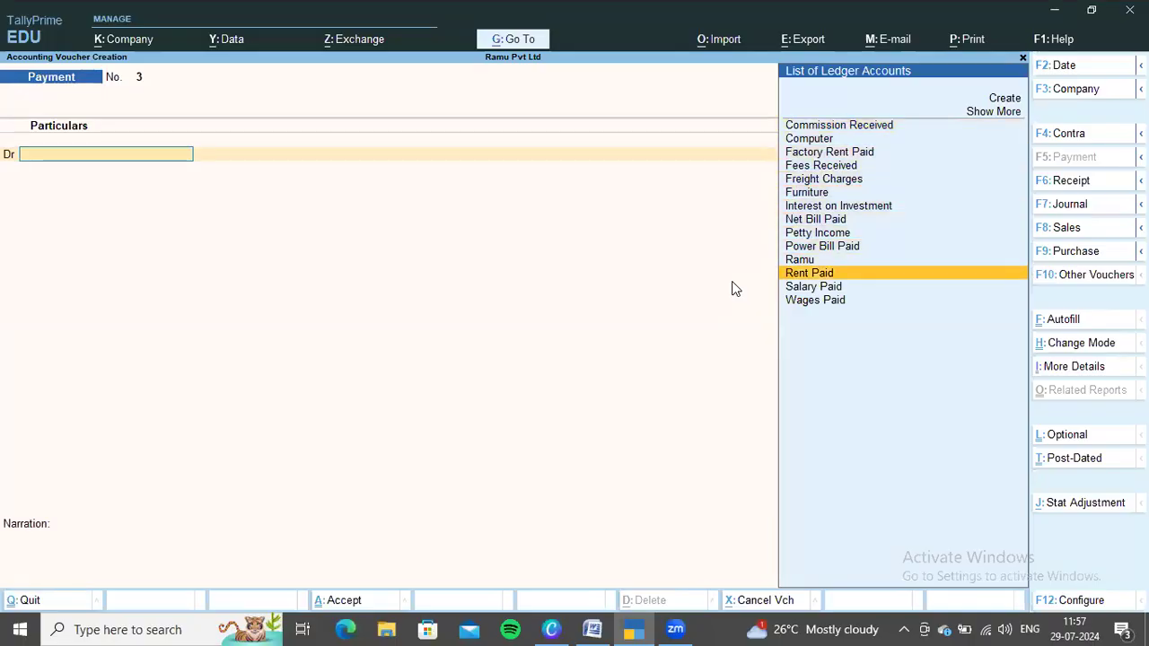
pyautogui.press('Return')
# Step: Enter the 12000 rent amount from Word, credit Cash for it and save the voucher
pyautogui.hotkey('alt', 'Tab')
pyautogui.hotkey('alt', 'Tab')
pyautogui.write('12000')
pyautogui.press('Return')
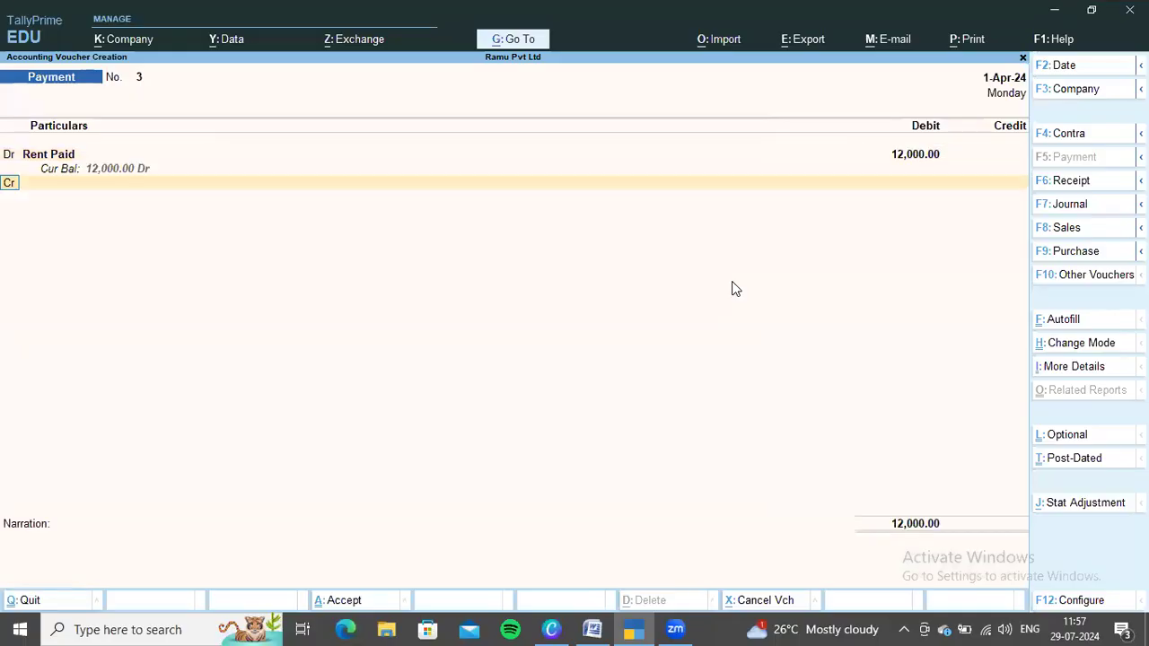
pyautogui.press('Return')
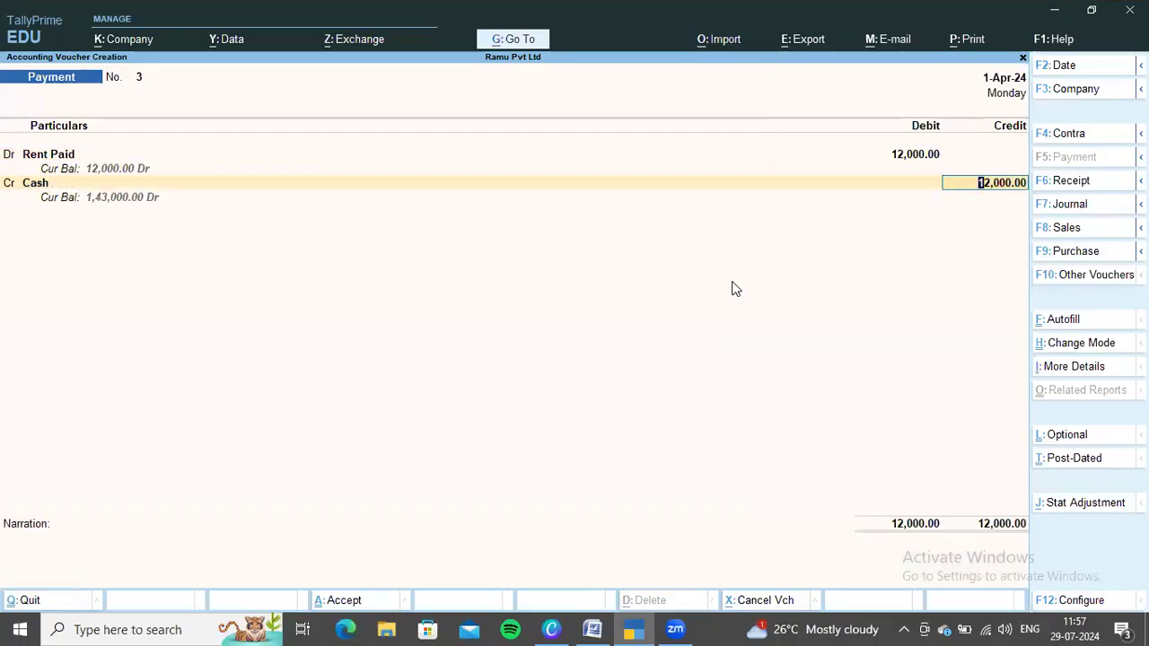
pyautogui.hotkey('ctrl', 'a')
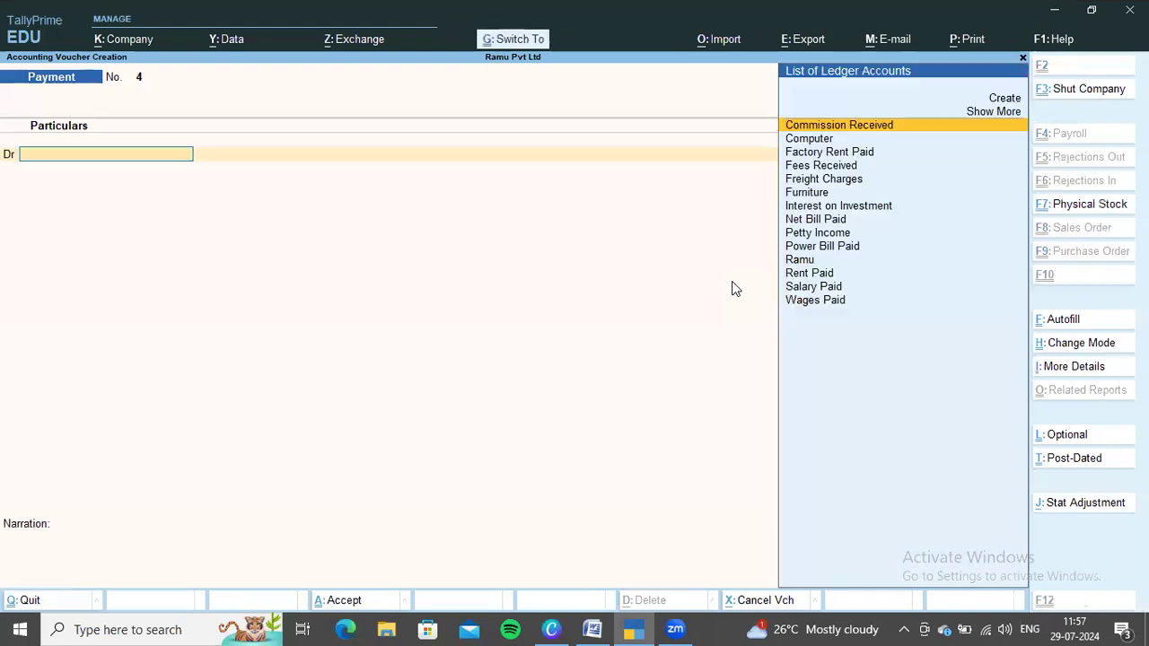
# Step: Record the net bill entry from Word as a payment voucher debiting Net Bill Paid 600 and crediting Cash, and save it
pyautogui.hotkey('alt', 'Tab')
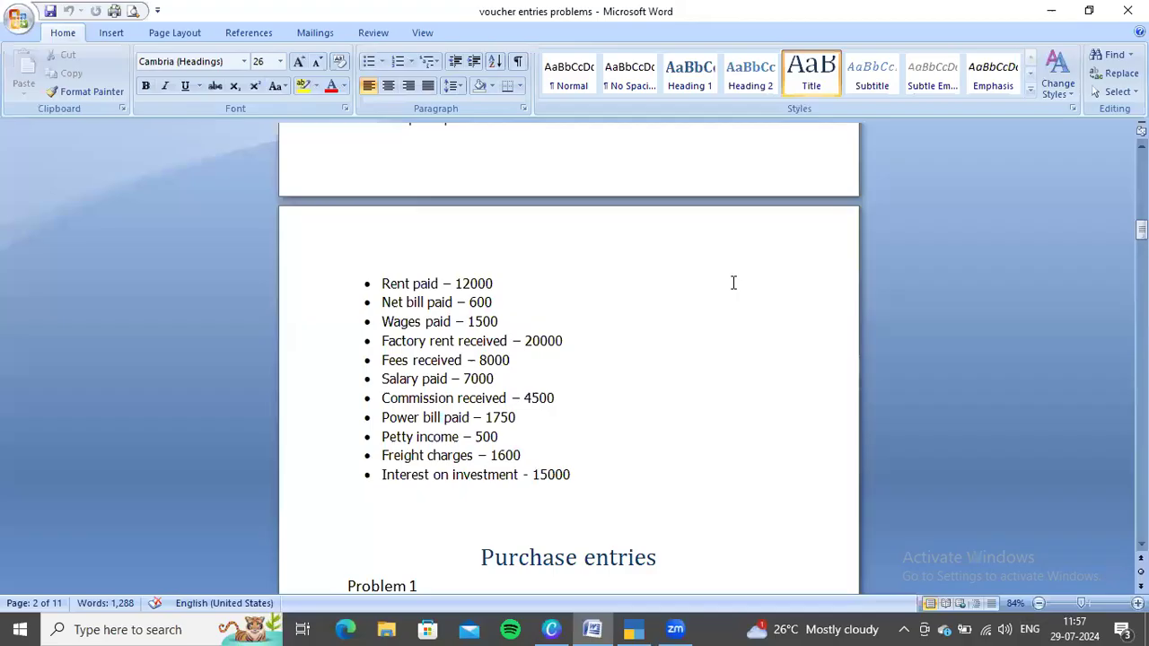
pyautogui.hotkey('alt', 'Tab')
pyautogui.write('N')
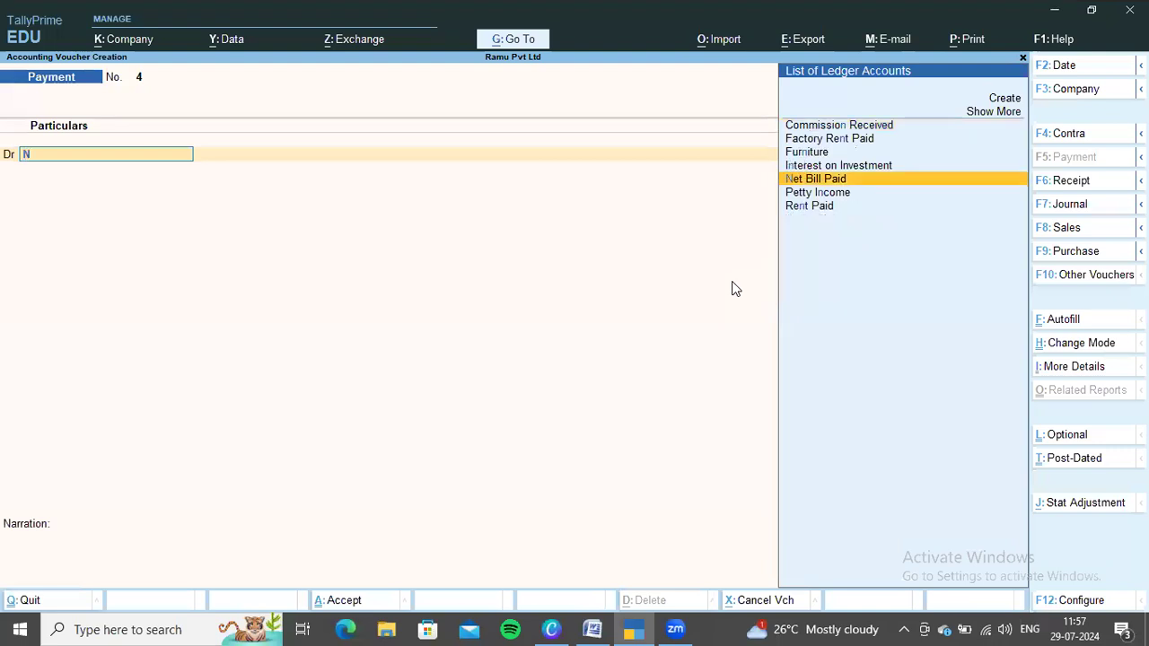
pyautogui.press('Return')
pyautogui.write('600')
pyautogui.press('Return')
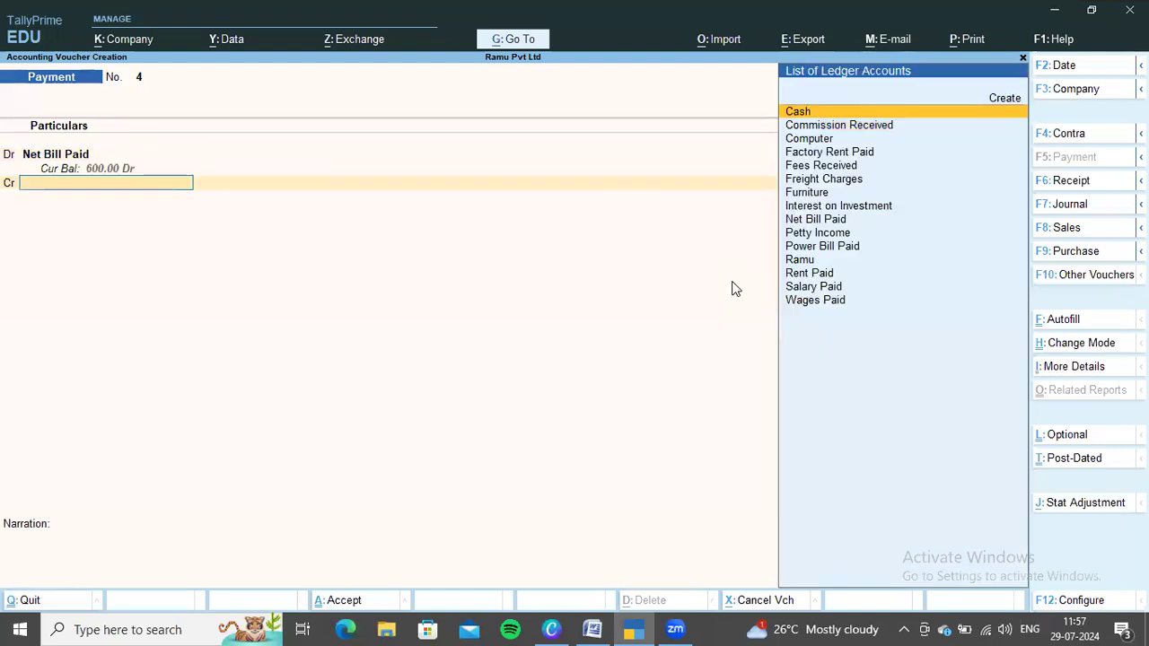
pyautogui.press('Return')
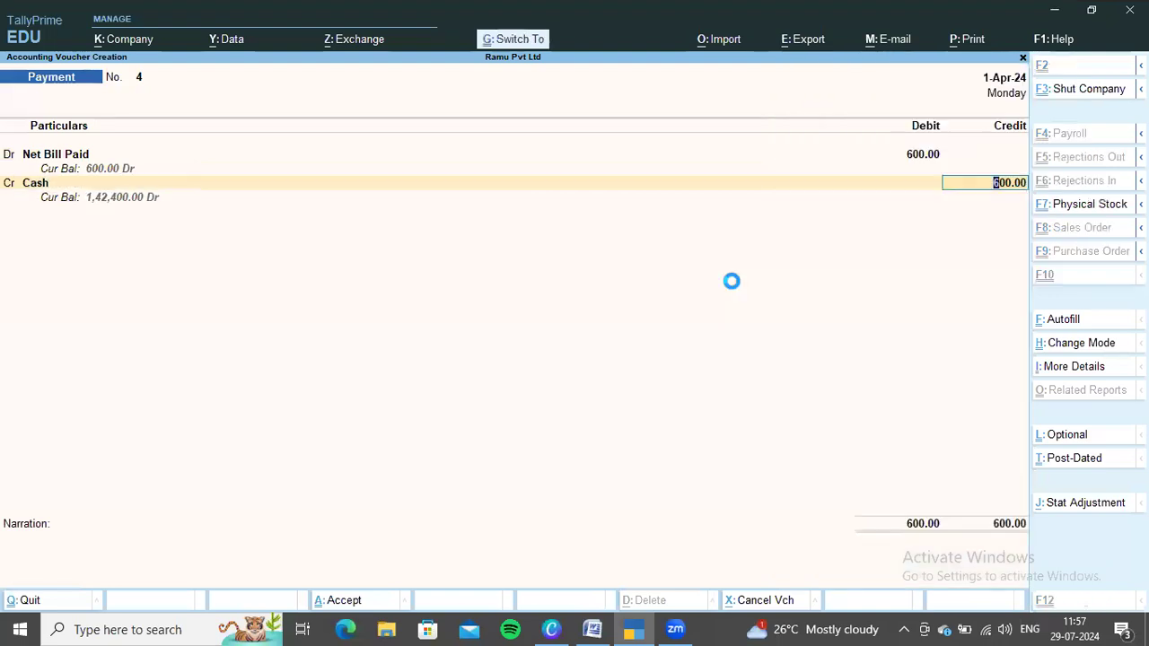
pyautogui.hotkey('ctrl', 'a')
# Step: Record the wages entry from Word as a payment voucher debiting Wages Paid 1500 and crediting Cash, and save it
pyautogui.hotkey('alt', 'Tab')
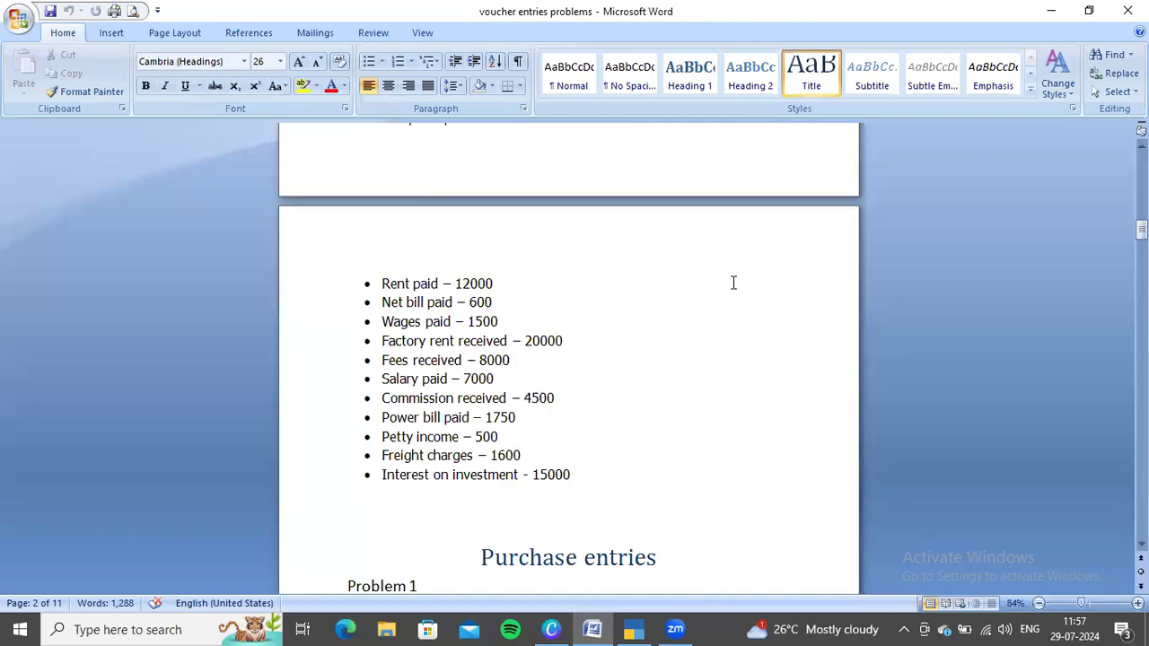
pyautogui.hotkey('alt', 'Tab')
pyautogui.write('W')
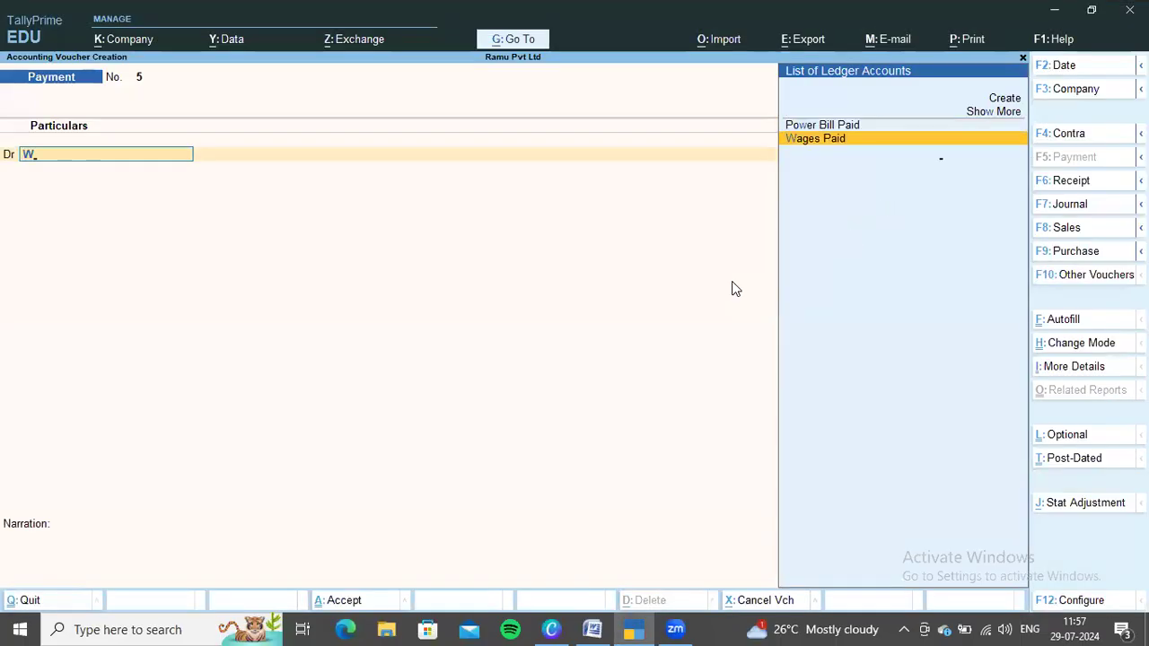
pyautogui.press('Return')
pyautogui.hotkey('alt', 'Tab')
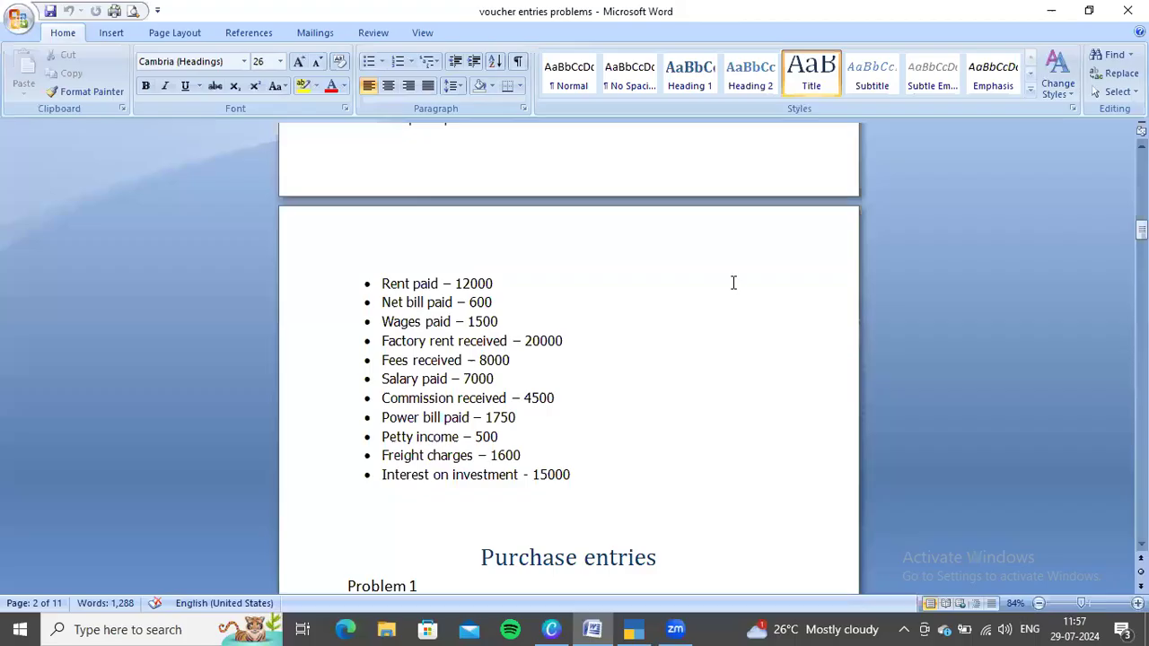
pyautogui.hotkey('alt', 'Tab')
pyautogui.write('1500')
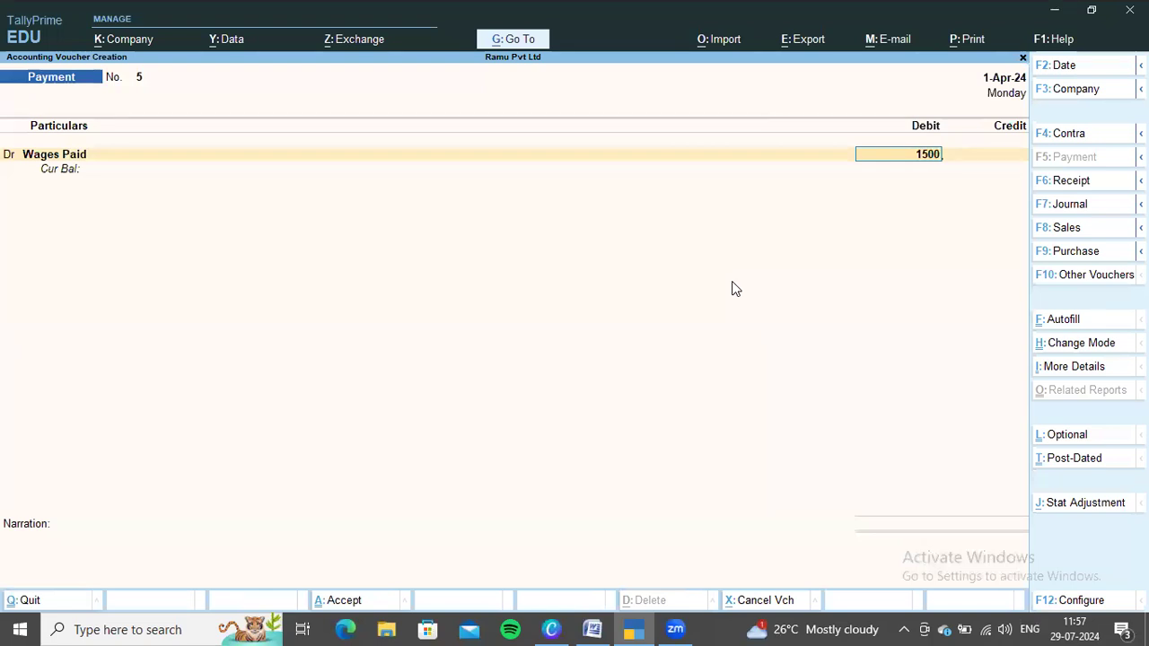
pyautogui.press('Return')
pyautogui.press('Return')
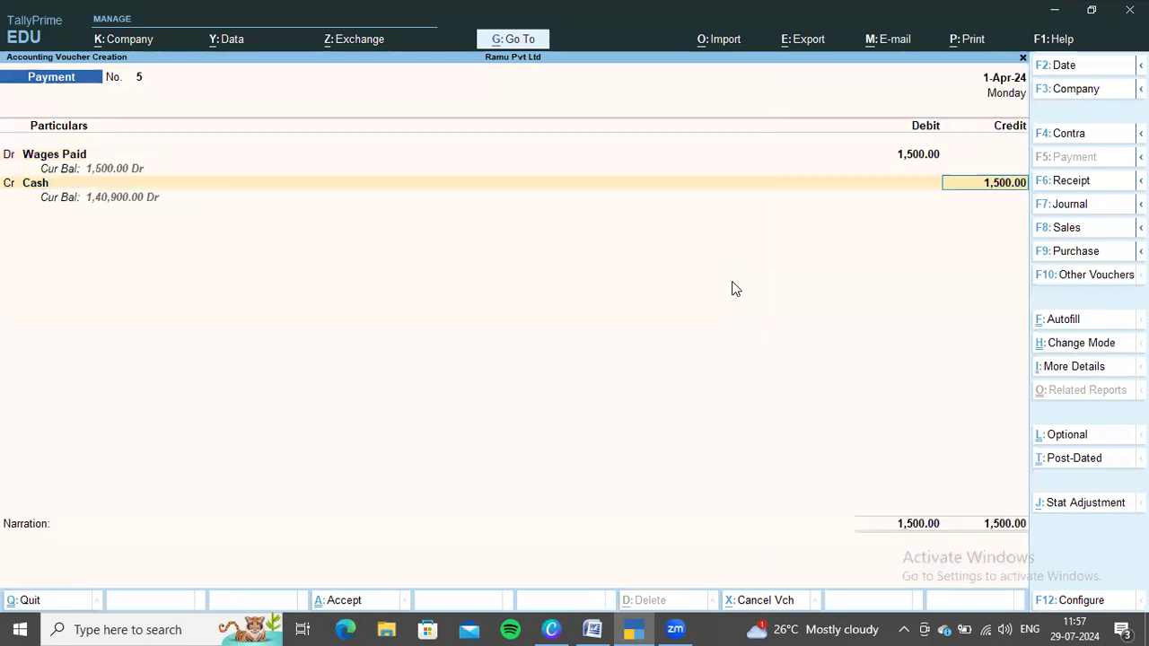
pyautogui.hotkey('ctrl', 'a')
# Step: Look up the factory rent entry in Word and start a receipt voucher with Factory Rent Paid as the credit account
pyautogui.hotkey('alt', 'Tab')
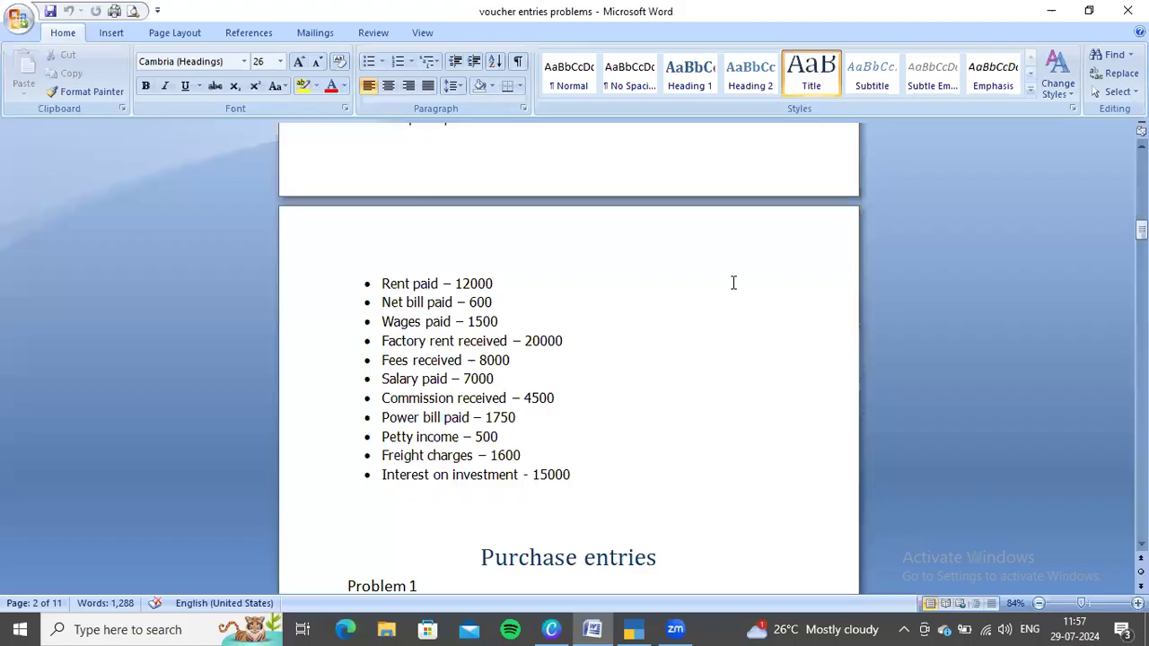
pyautogui.scroll(-1, 723, 285)
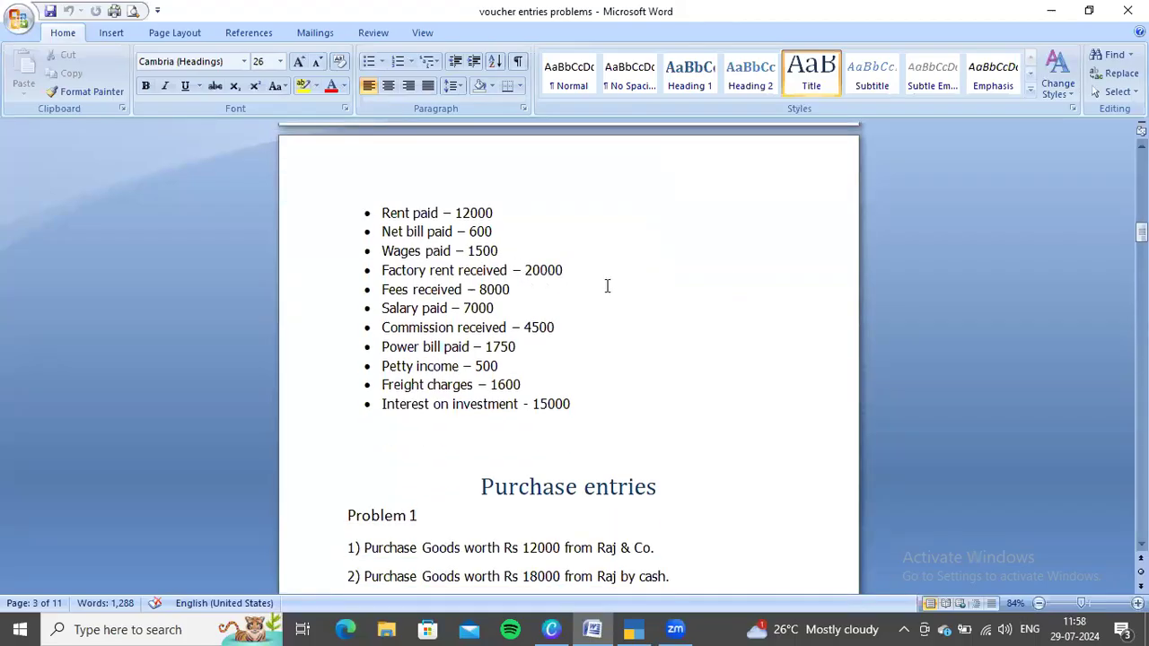
pyautogui.hotkey('alt', 'Tab')
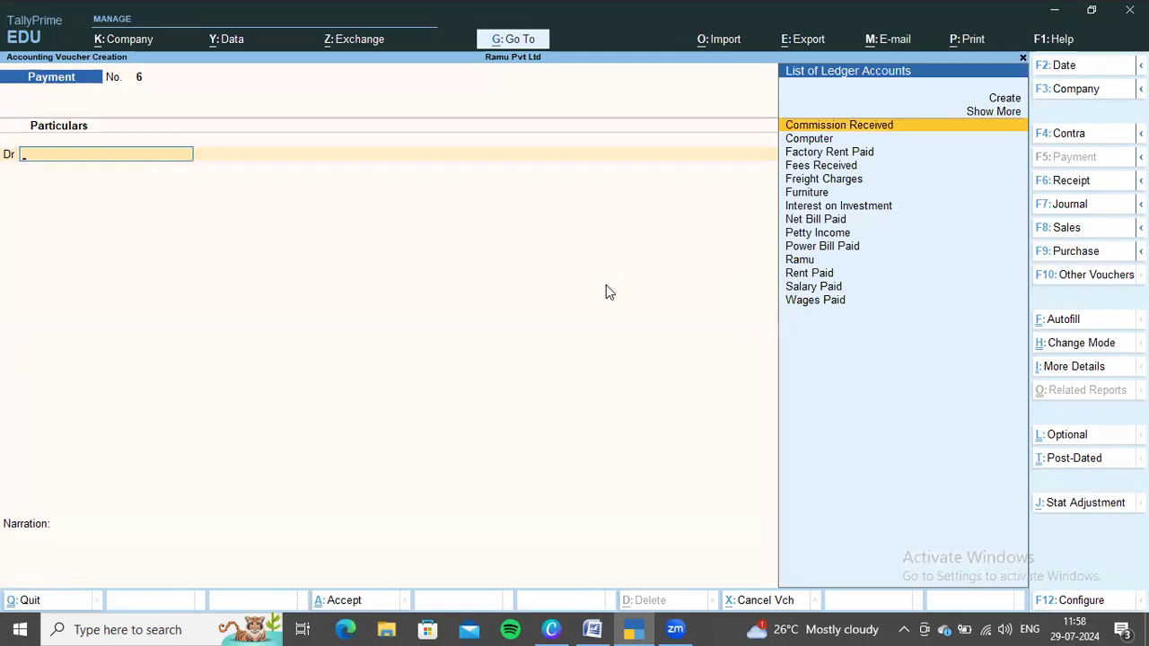
pyautogui.press('F6')
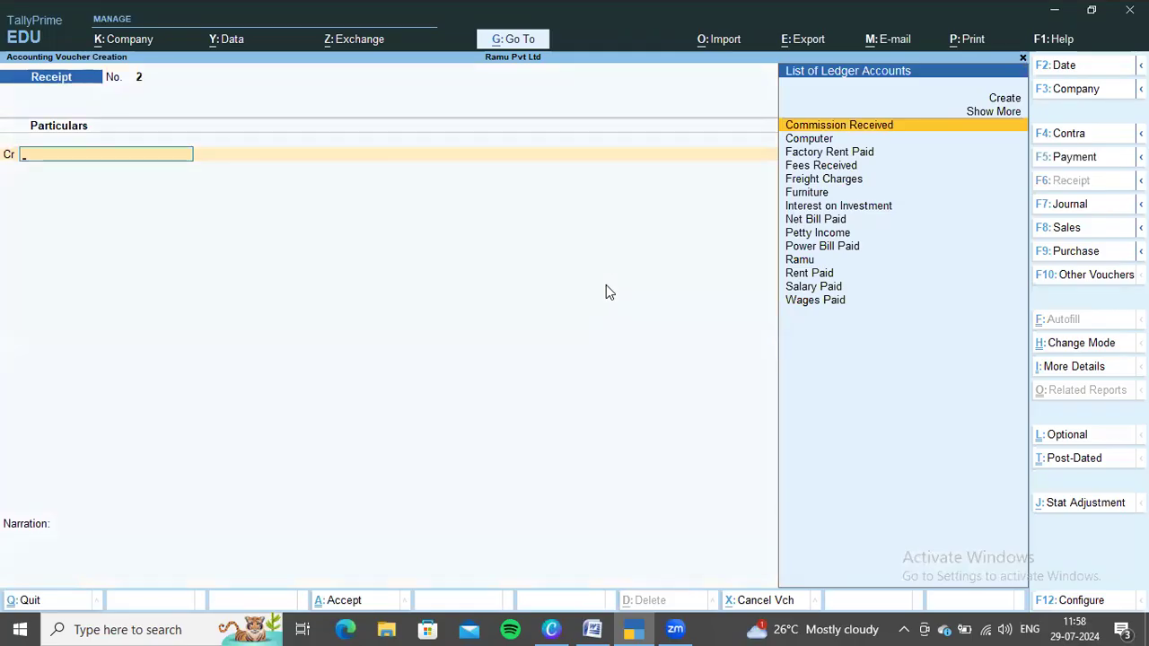
pyautogui.write('Fa')
pyautogui.press('Return')
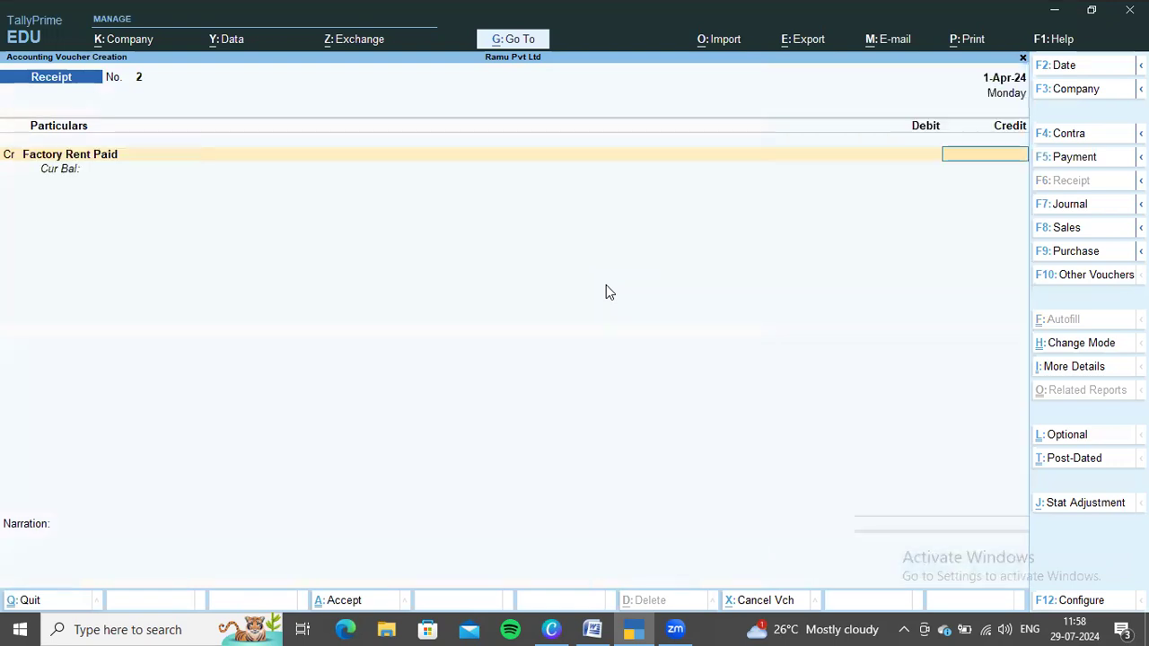
# Step: Return to the receipt voucher's credit account and open the Factory Rent Paid ledger for alteration
pyautogui.press('BackSpace')
pyautogui.press('Down')
pyautogui.press('Down')
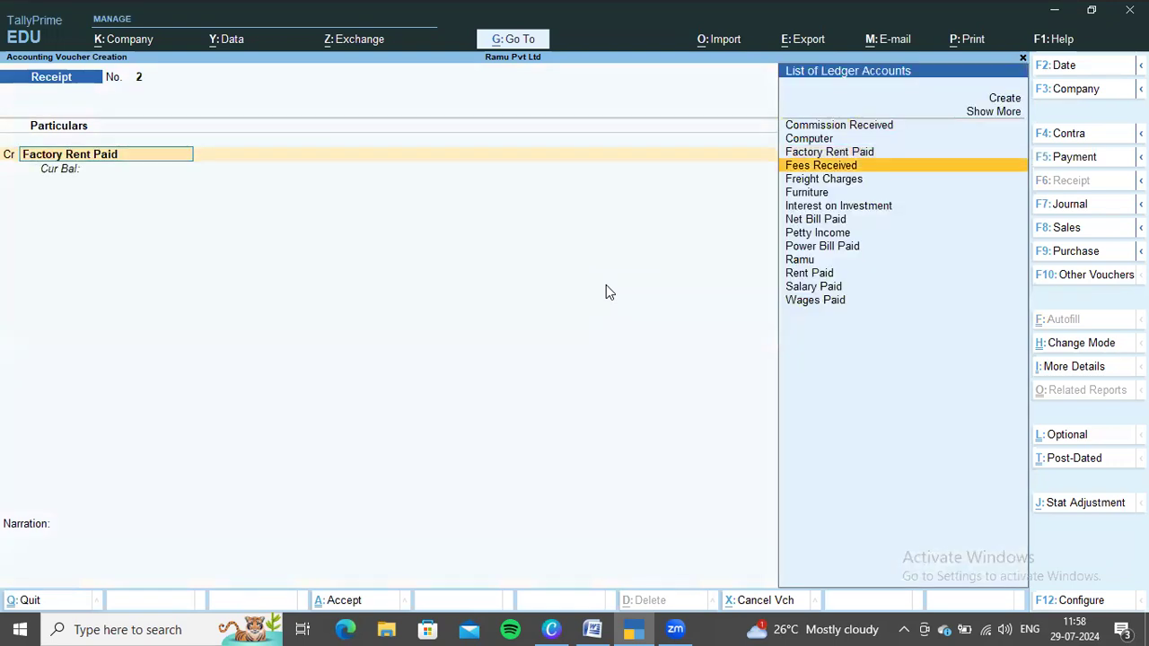
pyautogui.press('Down')
pyautogui.press('Down')
pyautogui.press('Down')
pyautogui.press('Down')
pyautogui.press('Up')
pyautogui.press('Up')
pyautogui.press('Up')
pyautogui.press('Up')
pyautogui.press('Up')
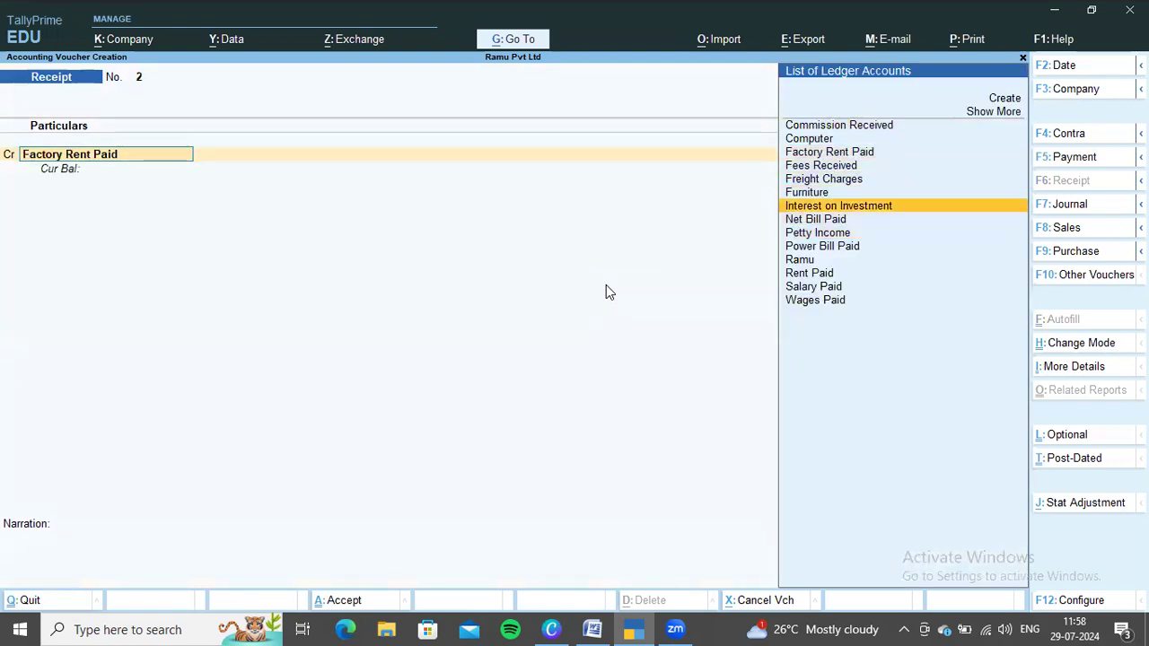
pyautogui.press('Up')
pyautogui.press('Down')
pyautogui.press('Up')
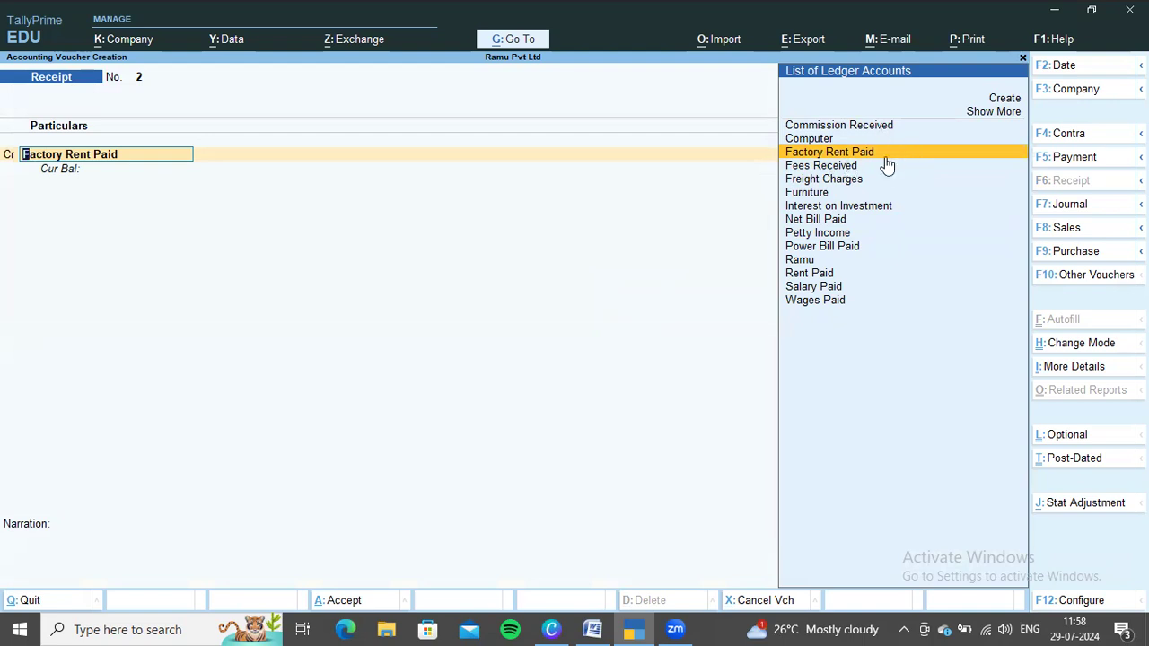
pyautogui.press('ctrl')
pyautogui.hotkey('ctrl', 'Return')
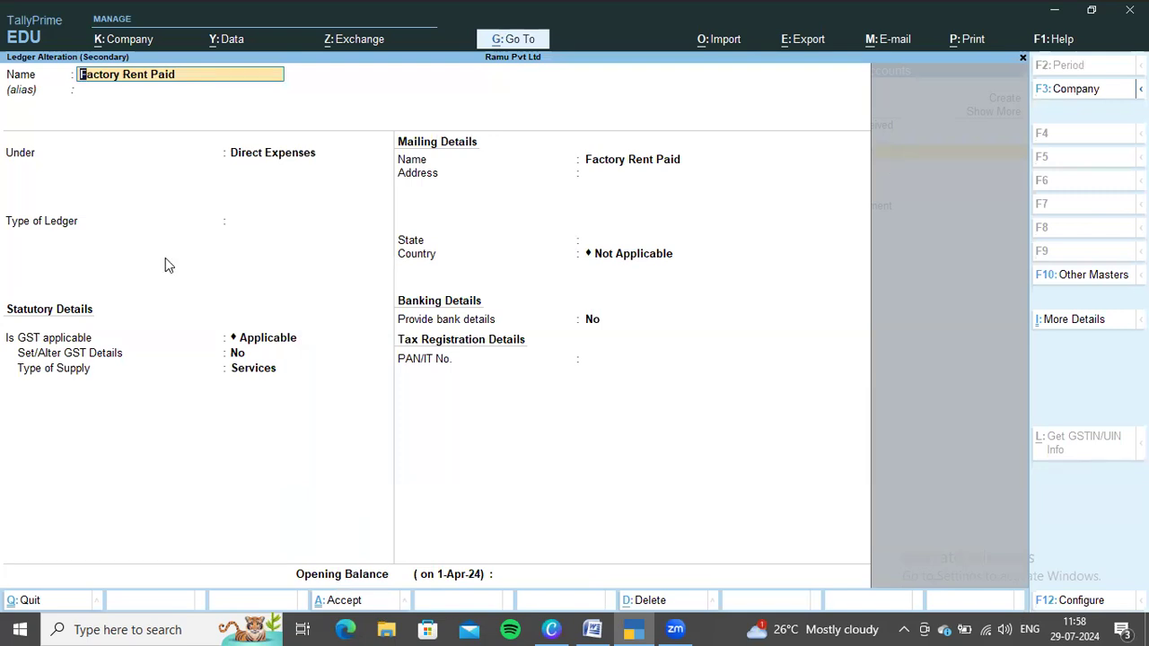
# Step: Rename the ledger to Factory Rent Received, place it under Direct Incomes and save the alteration
pyautogui.press('BackSpace')
pyautogui.write('Factory Rent Received')
pyautogui.press('Return')
pyautogui.press('Return')
pyautogui.press('Down')
pyautogui.press('Return')
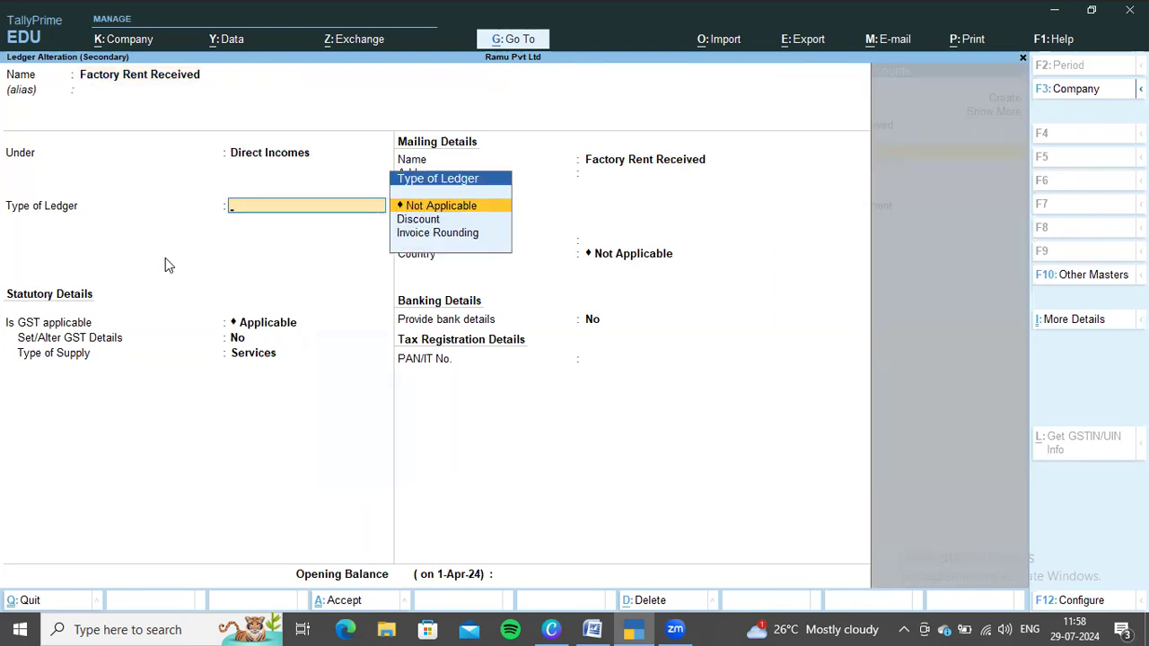
pyautogui.hotkey('ctrl', 'a')
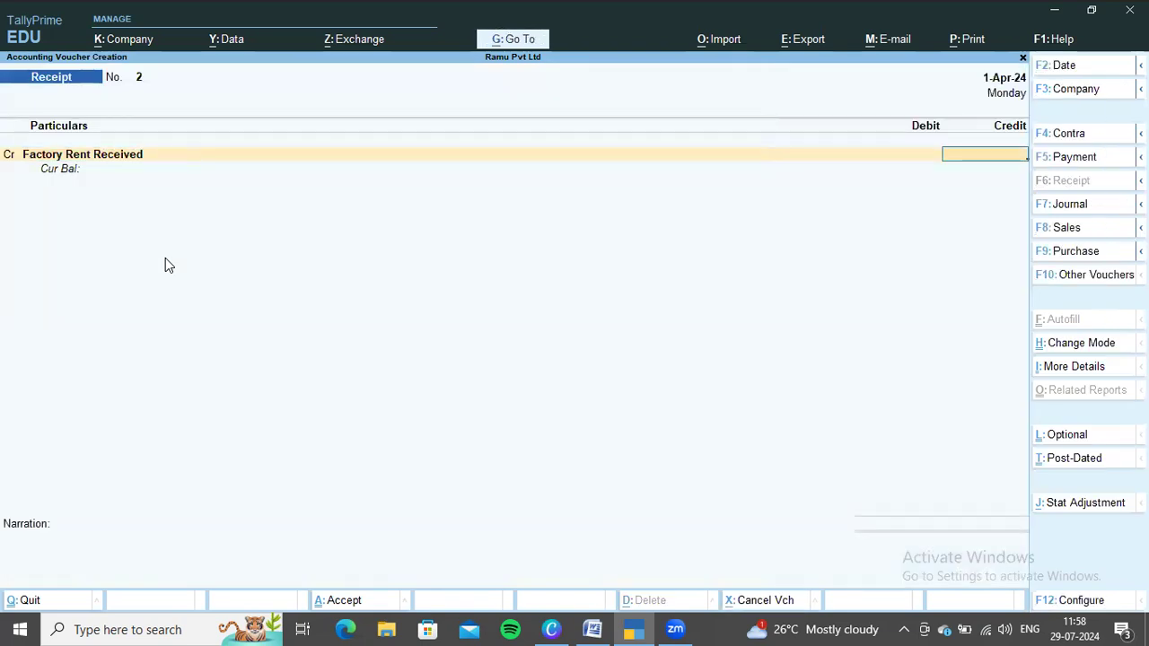
# Step: Enter the 20000 factory rent amount from Word, debit Cash for it and save the receipt voucher
pyautogui.hotkey('alt', 'Tab')
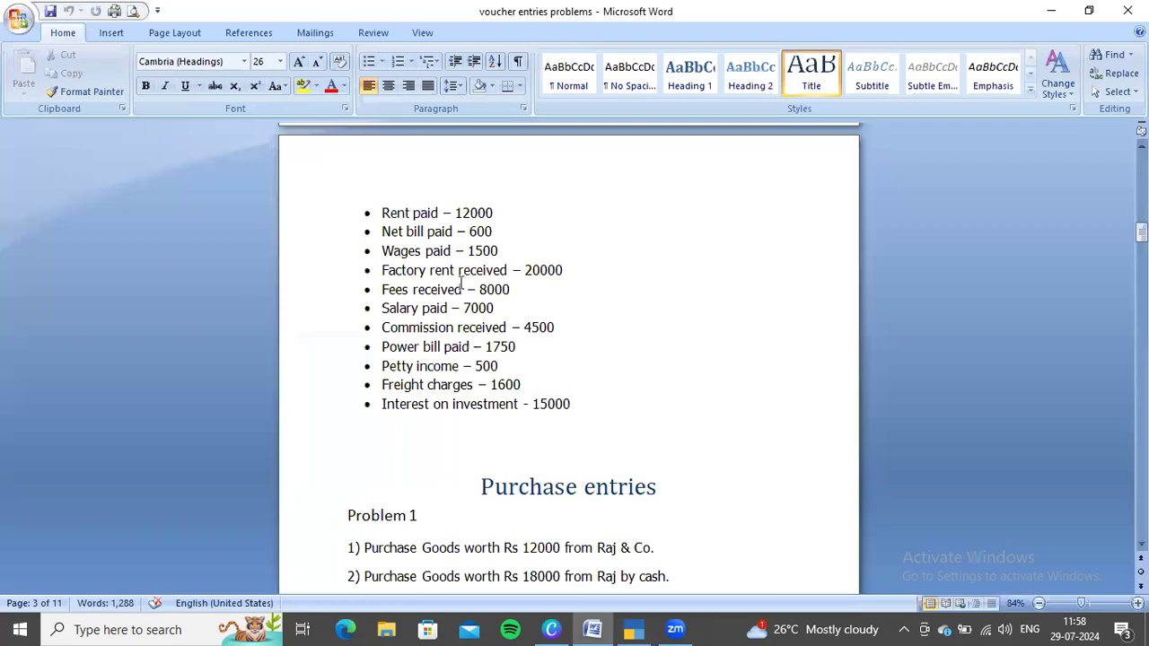
pyautogui.hotkey('alt', 'Tab')
pyautogui.write('20000')
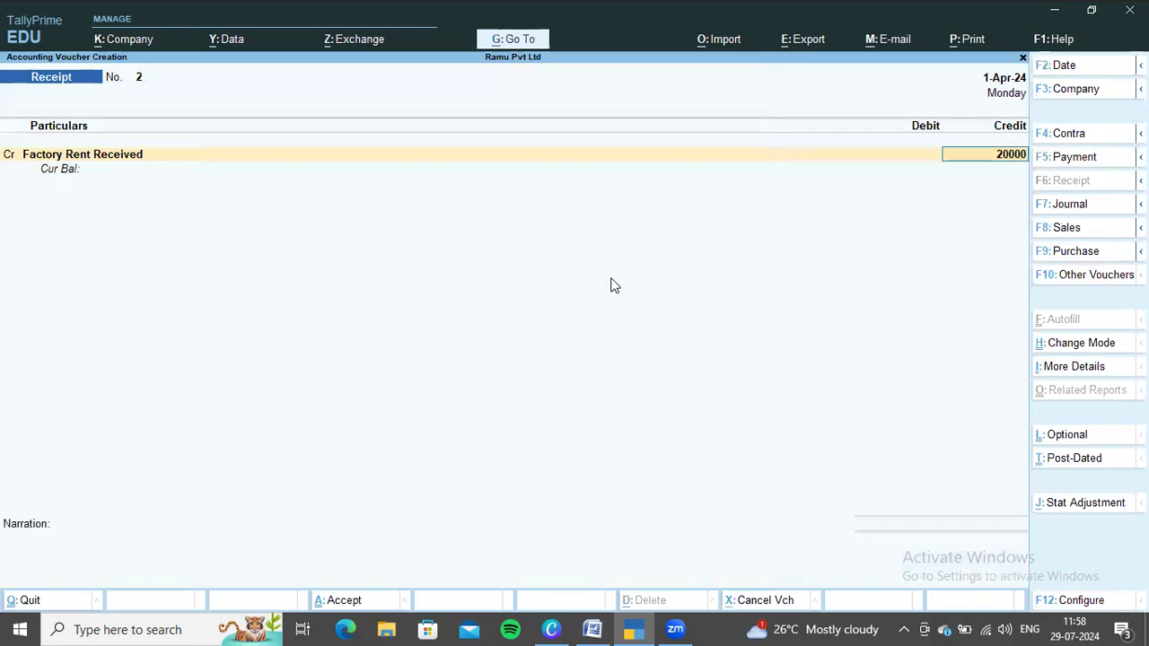
pyautogui.press('Return')
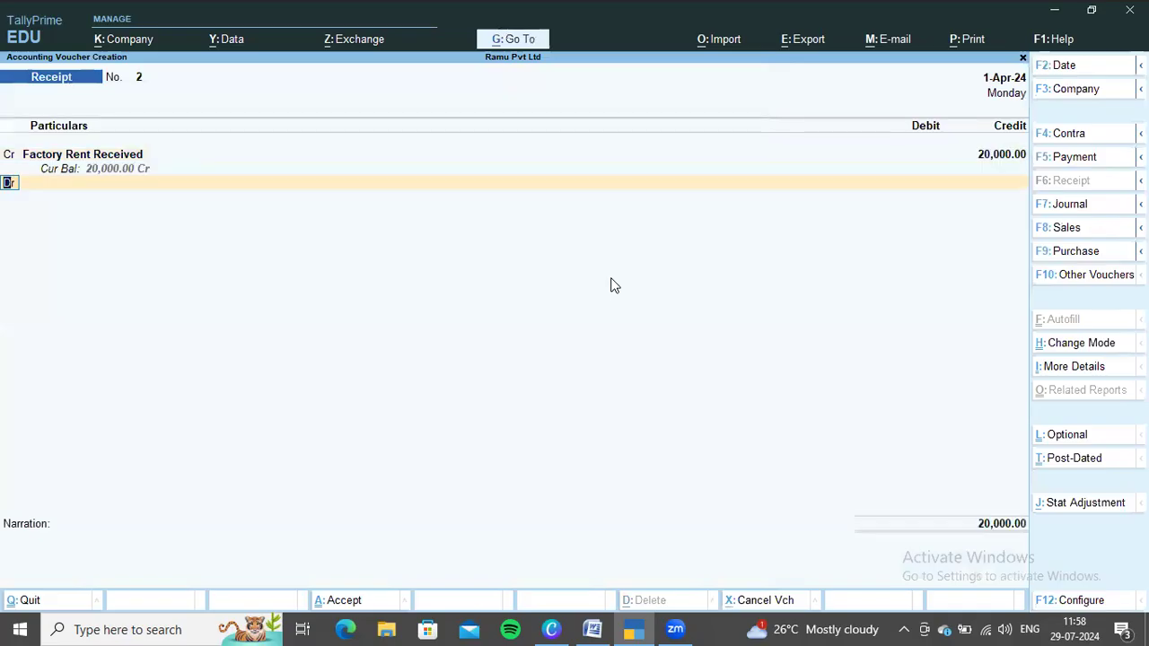
pyautogui.write('d')
pyautogui.press('Return')
pyautogui.press('Return')
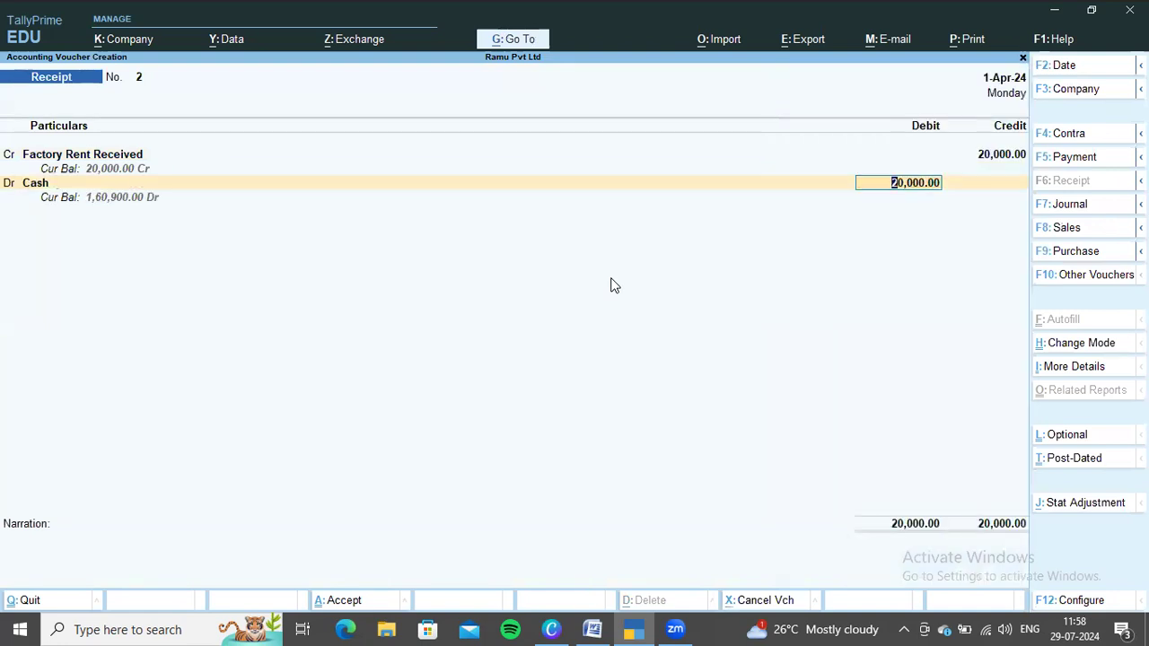
pyautogui.hotkey('ctrl', 'a')
# Step: Record the fees entry from Word as a receipt voucher crediting Fees Received 8000 and debiting Cash, and save it
pyautogui.hotkey('alt', 'Tab')
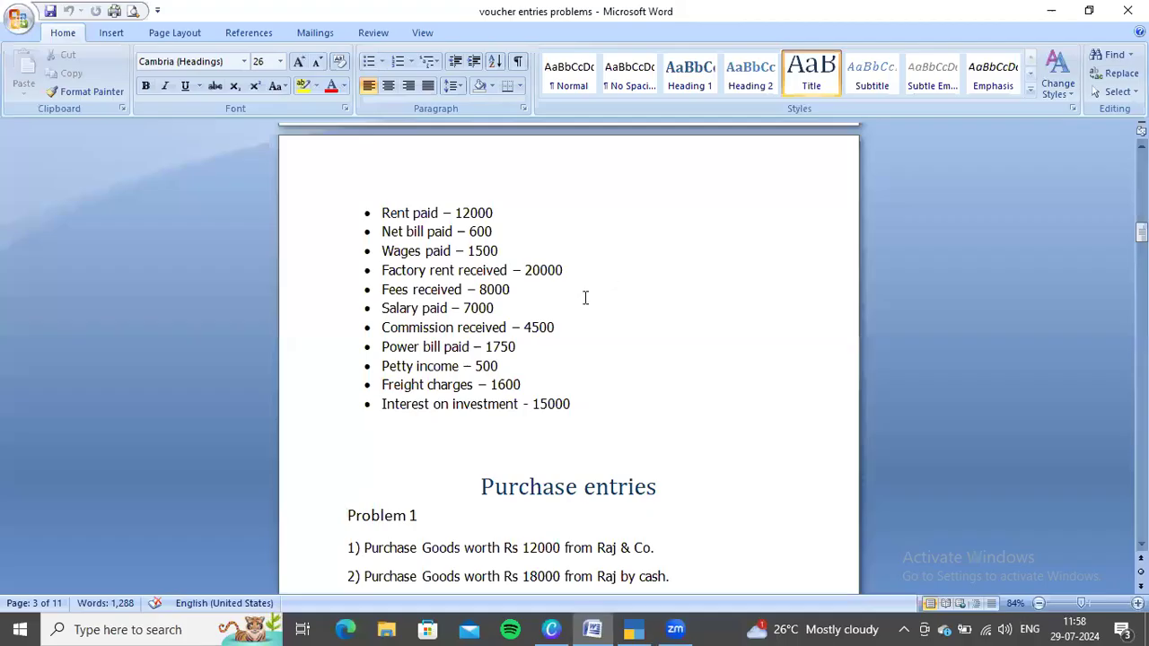
pyautogui.scroll(-1, 583, 298)
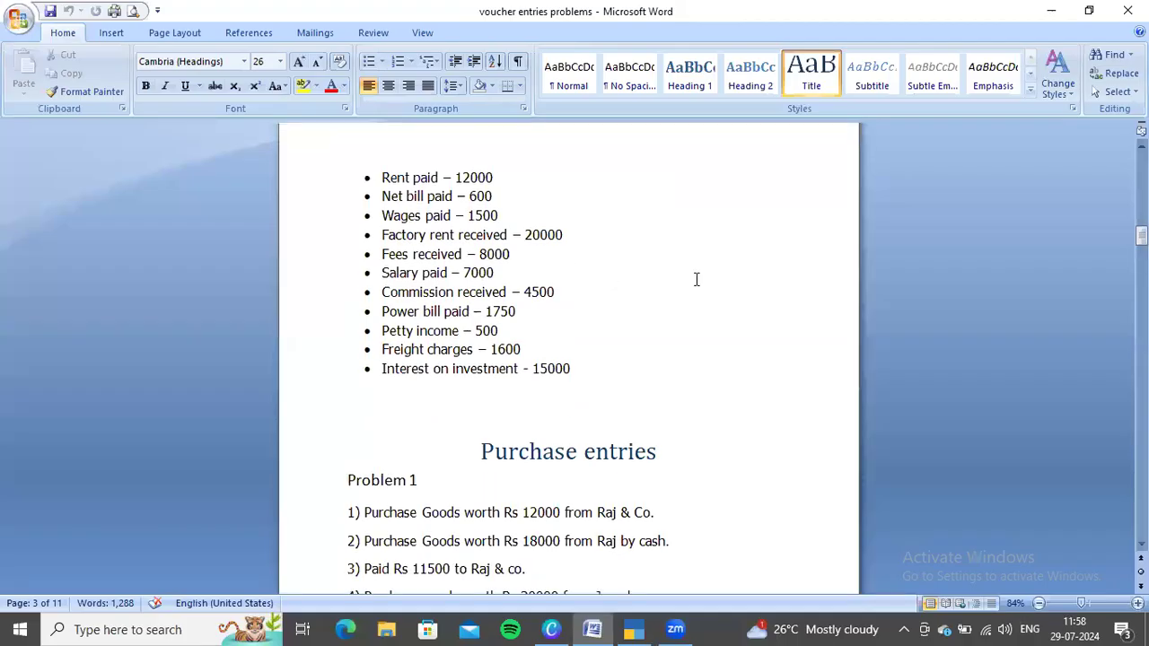
pyautogui.hotkey('alt', 'Tab')
pyautogui.write('Fee')
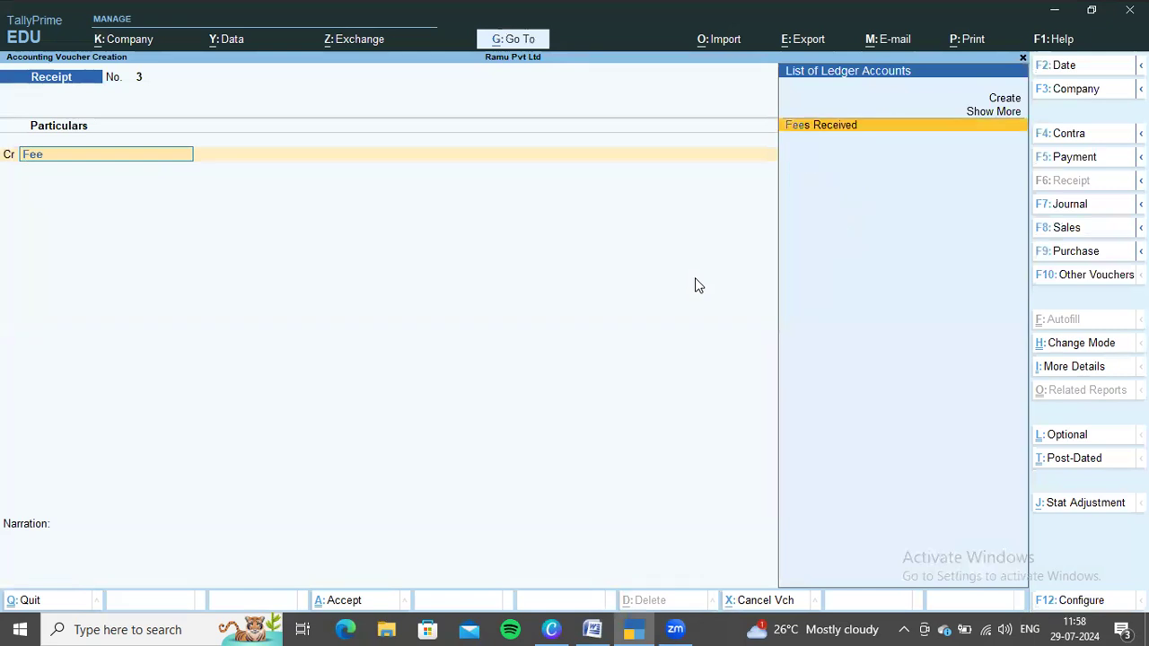
pyautogui.press('Return')
pyautogui.write('8000')
pyautogui.press('Return')
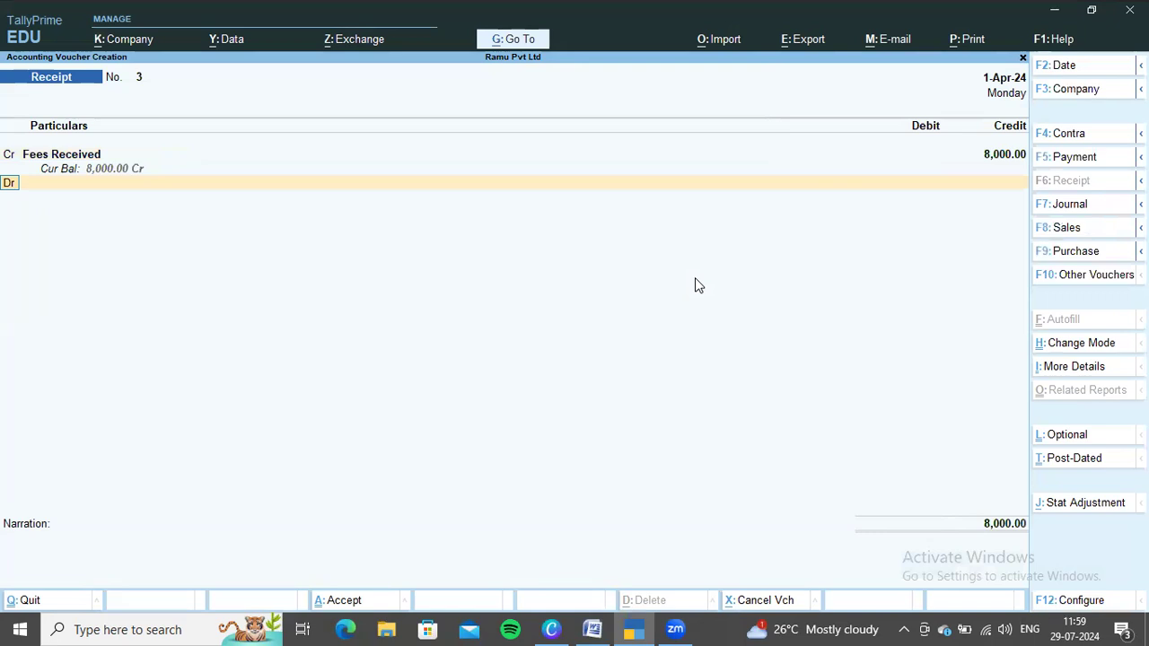
pyautogui.press('Return')
pyautogui.press('Return')
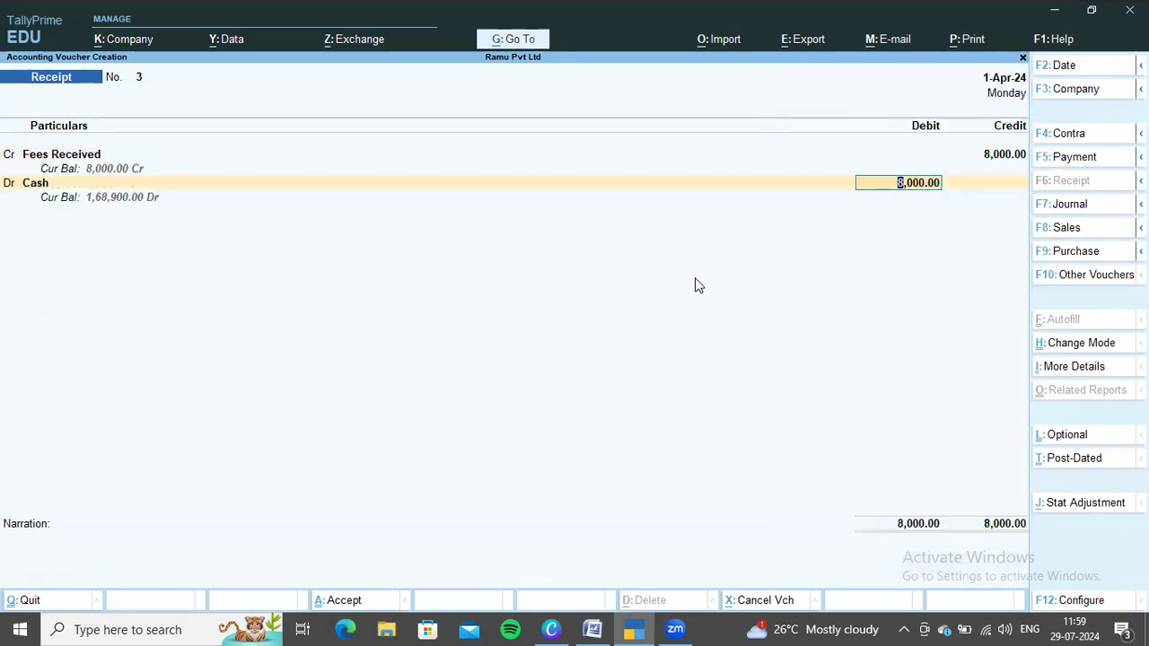
pyautogui.hotkey('ctrl', 'a')
# Step: Record the salary entry from Word as a payment voucher debiting Salary Paid 7000 and crediting Cash, and save it
pyautogui.hotkey('alt', 'Tab')
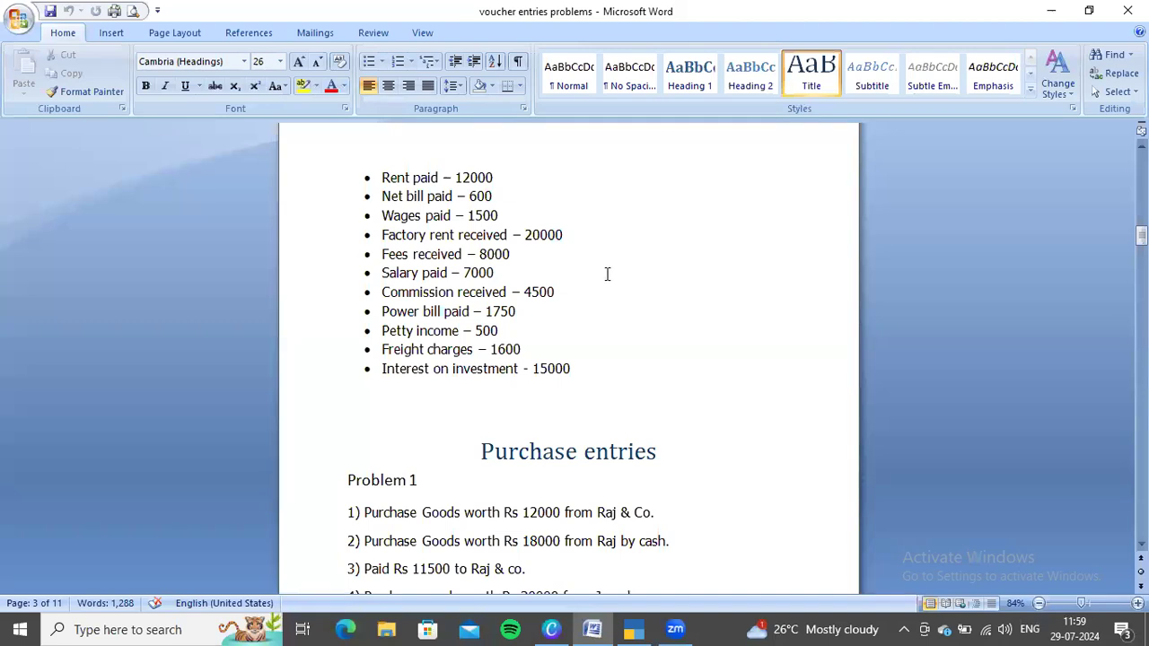
pyautogui.hotkey('alt', 'Tab')
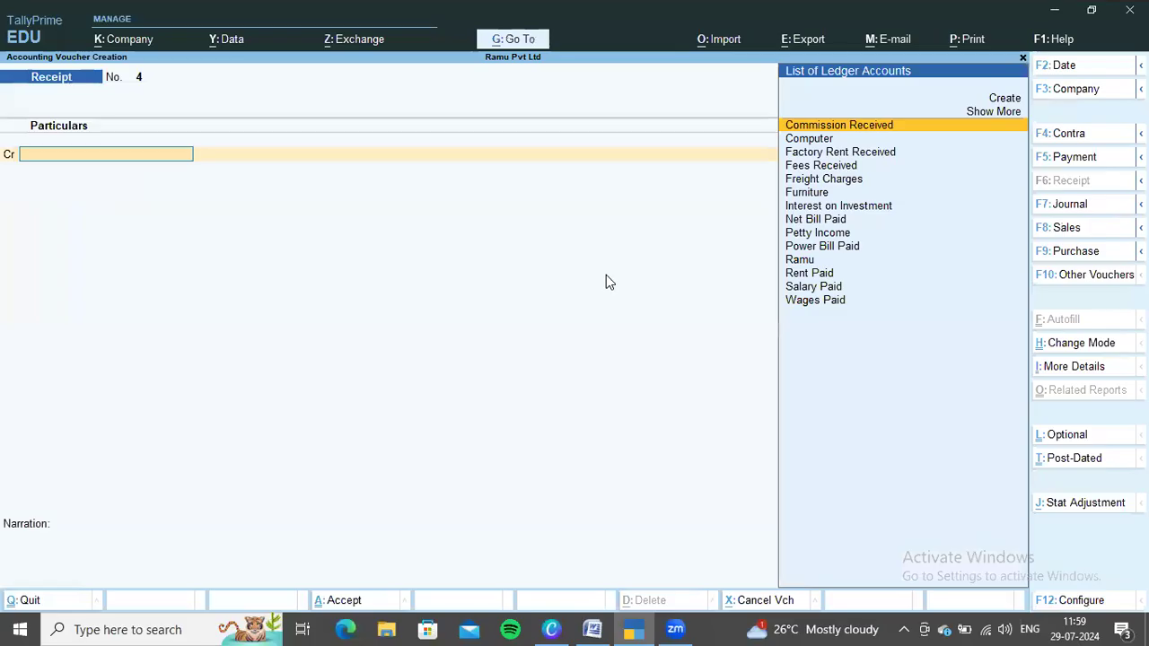
pyautogui.press('F5')
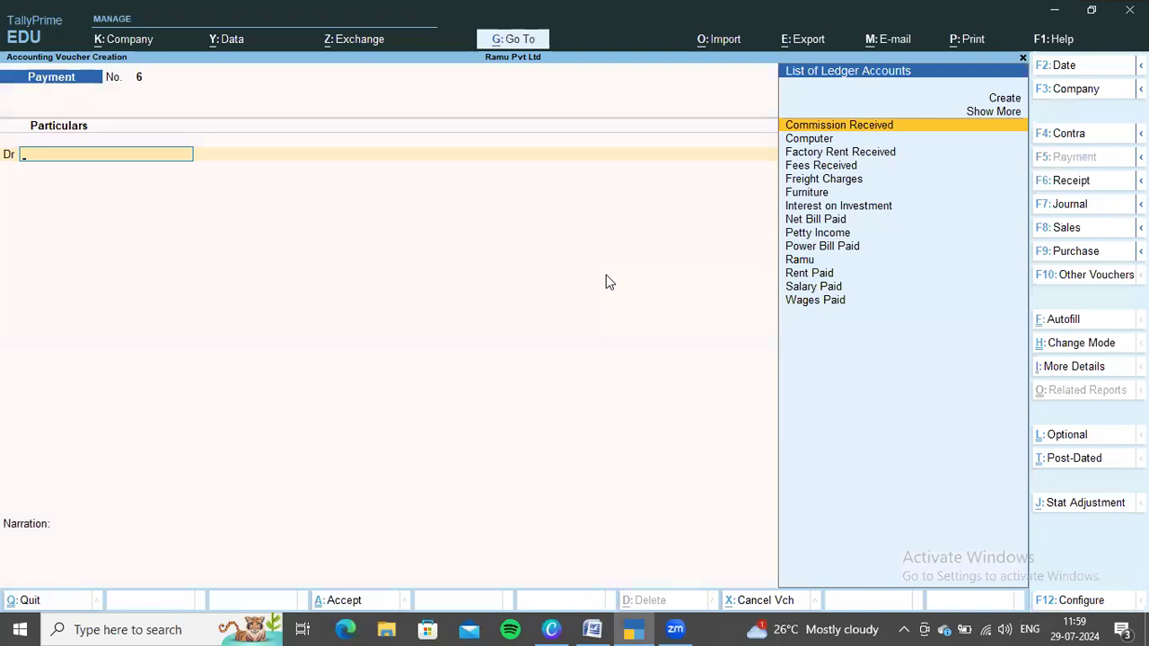
pyautogui.write('Salary Paid')
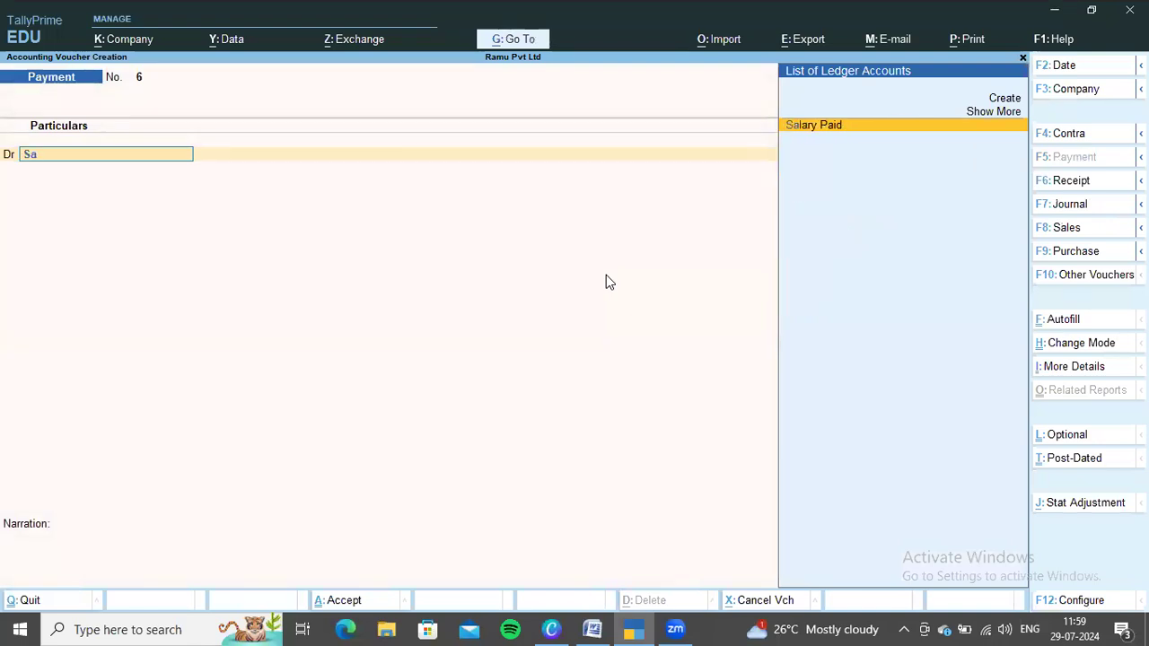
pyautogui.press('Return')
pyautogui.hotkey('alt', 'Tab')
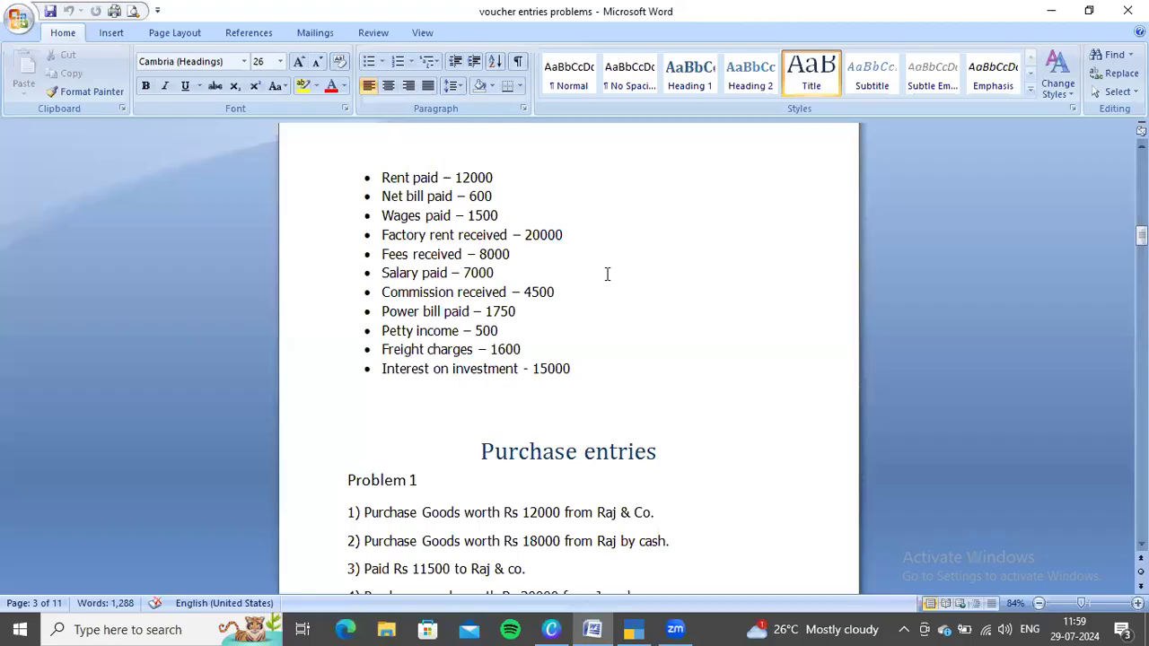
pyautogui.hotkey('alt', 'Tab')
pyautogui.write('7,000')
pyautogui.press('Return')
pyautogui.press('Return')
pyautogui.press('Return')
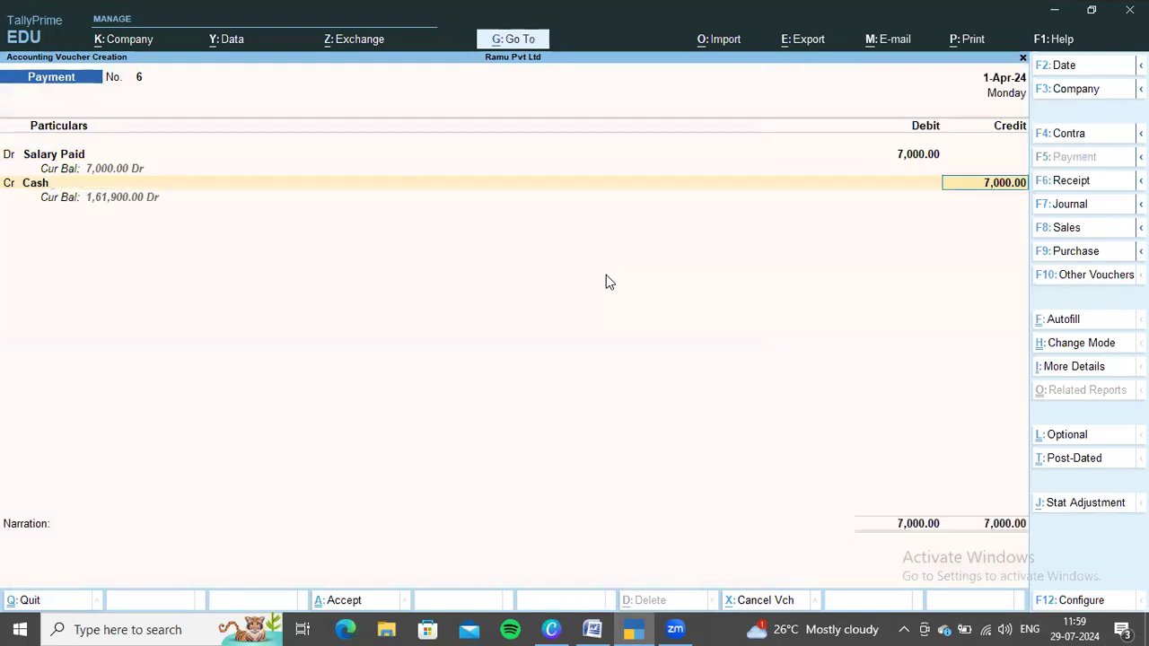
pyautogui.hotkey('ctrl', 'a')
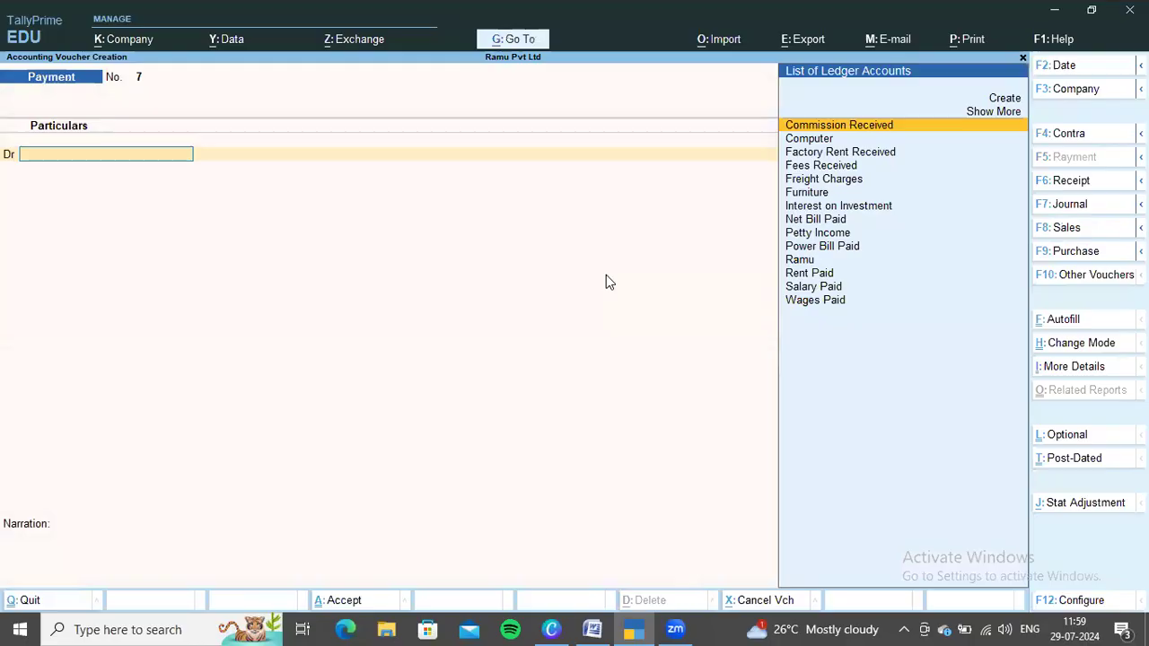
# Step: Record the commission entry from Word as a receipt voucher crediting Commission Received 4500 and debiting Cash, and save it
pyautogui.hotkey('alt', 'Tab')
pyautogui.scroll(-1, 607, 273)
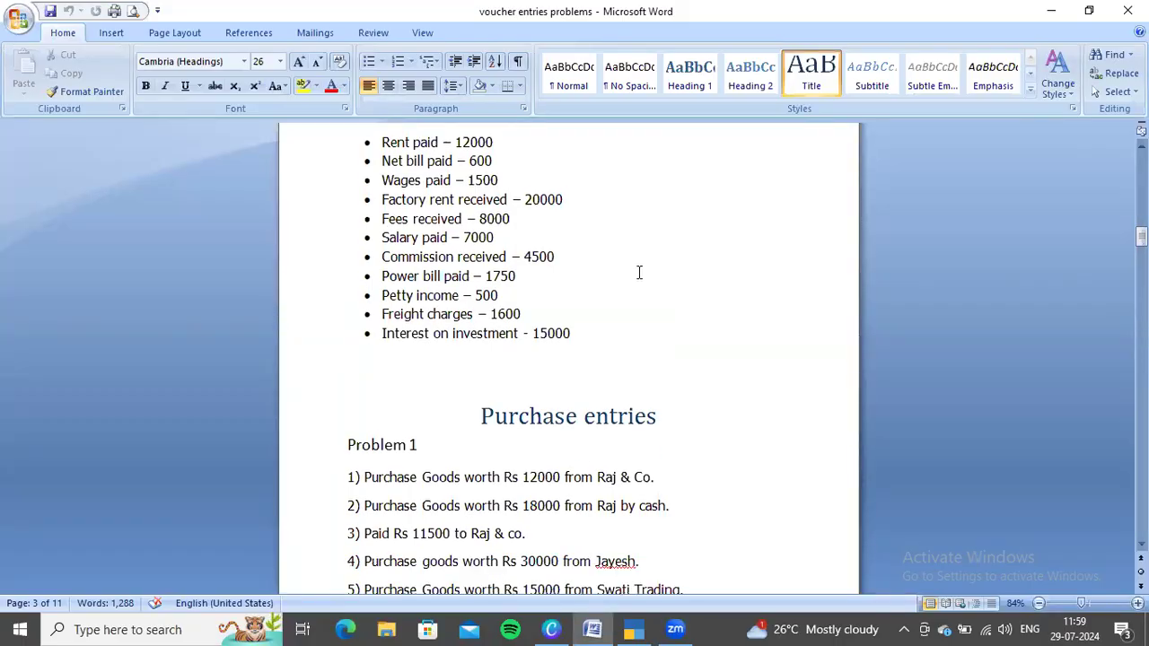
pyautogui.hotkey('alt', 'Tab')
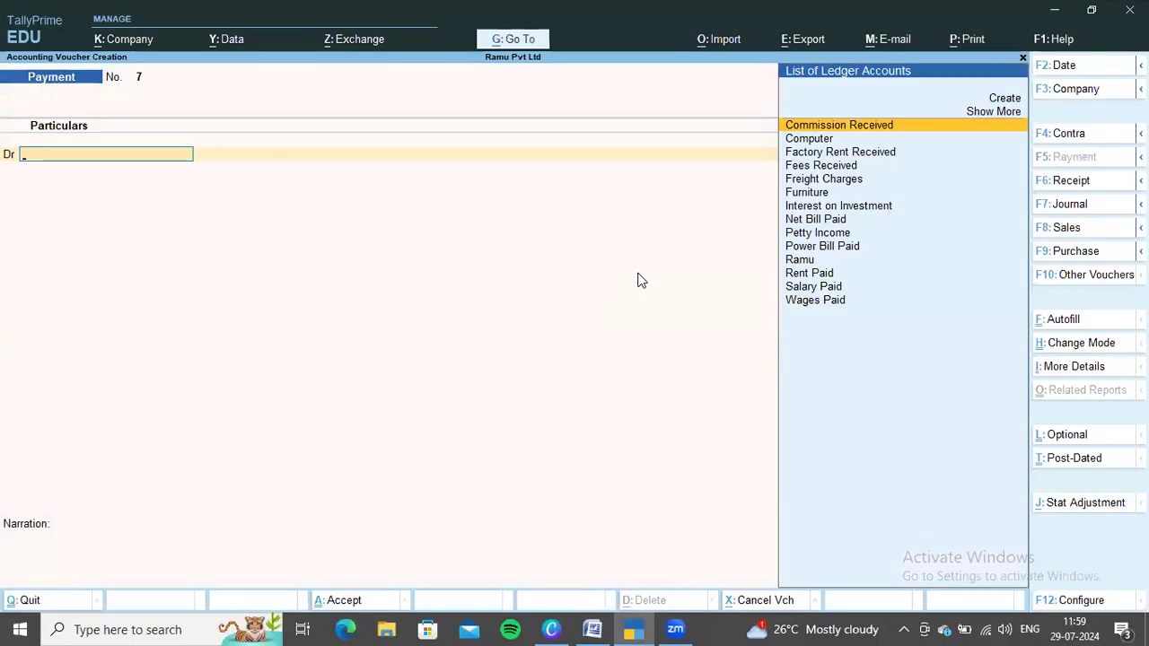
pyautogui.press('F6')
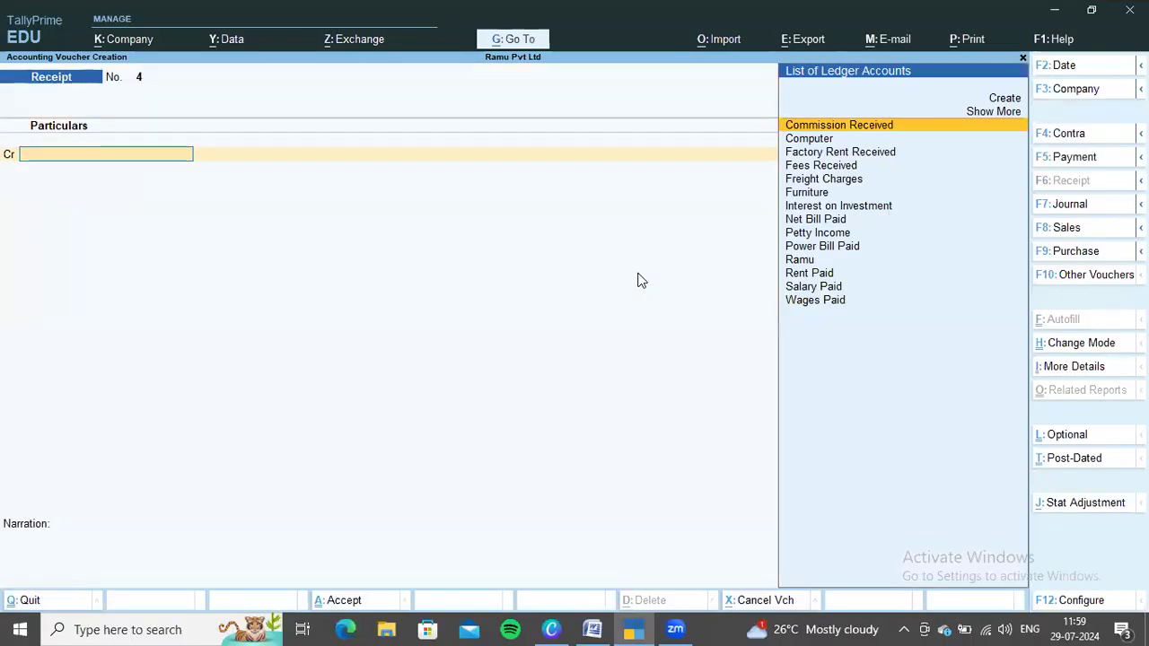
pyautogui.press('Return')
pyautogui.hotkey('alt', 'Tab')
pyautogui.hotkey('alt', 'Tab')
pyautogui.write('4500')
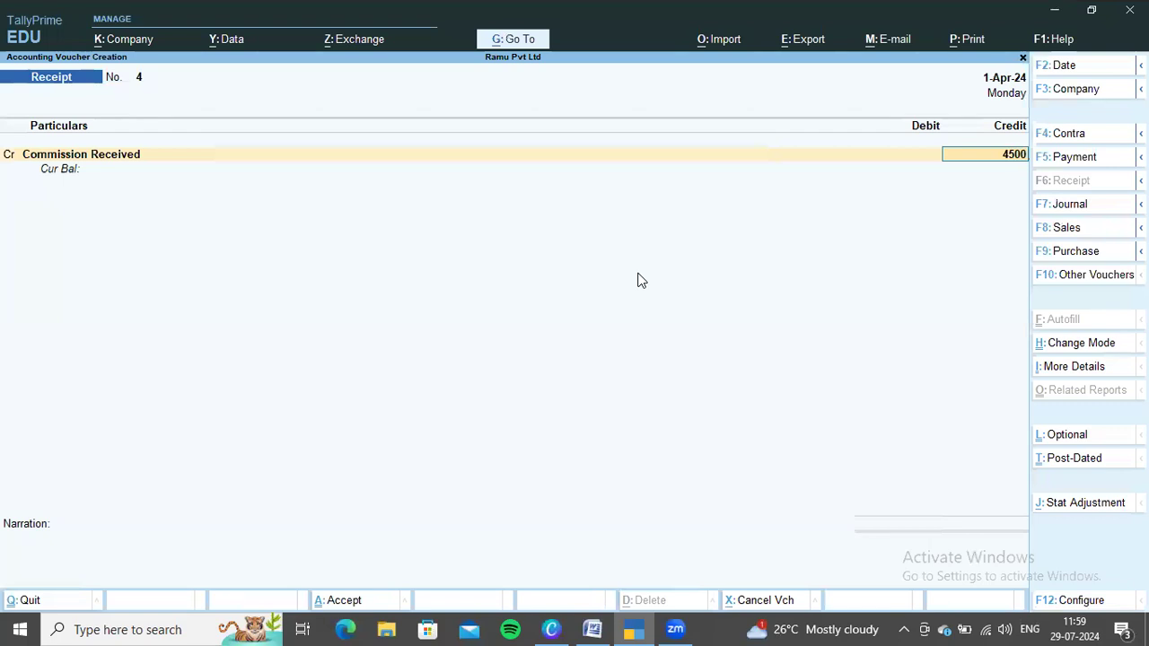
pyautogui.press('Return')
pyautogui.press('Return')
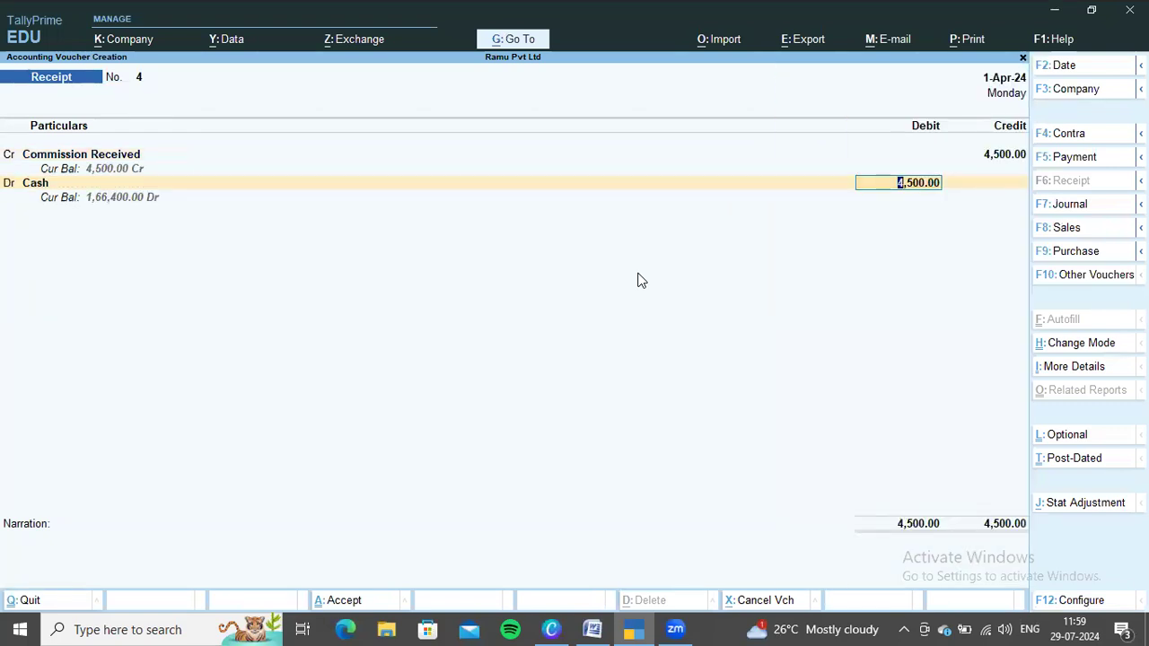
pyautogui.hotkey('ctrl', 'a')
# Step: Record the power bill entry from Word as a payment voucher debiting Power Bill Paid 1750 and crediting Cash, and save it
pyautogui.hotkey('alt', 'Tab')
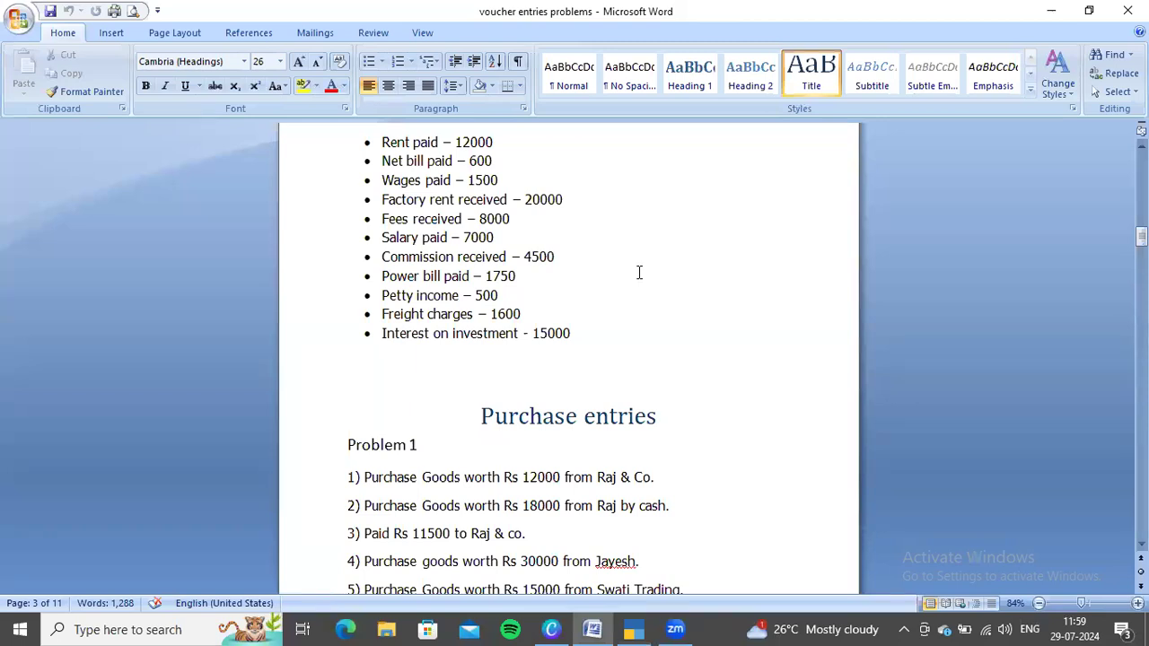
pyautogui.hotkey('alt', 'Tab')
pyautogui.press('F5')
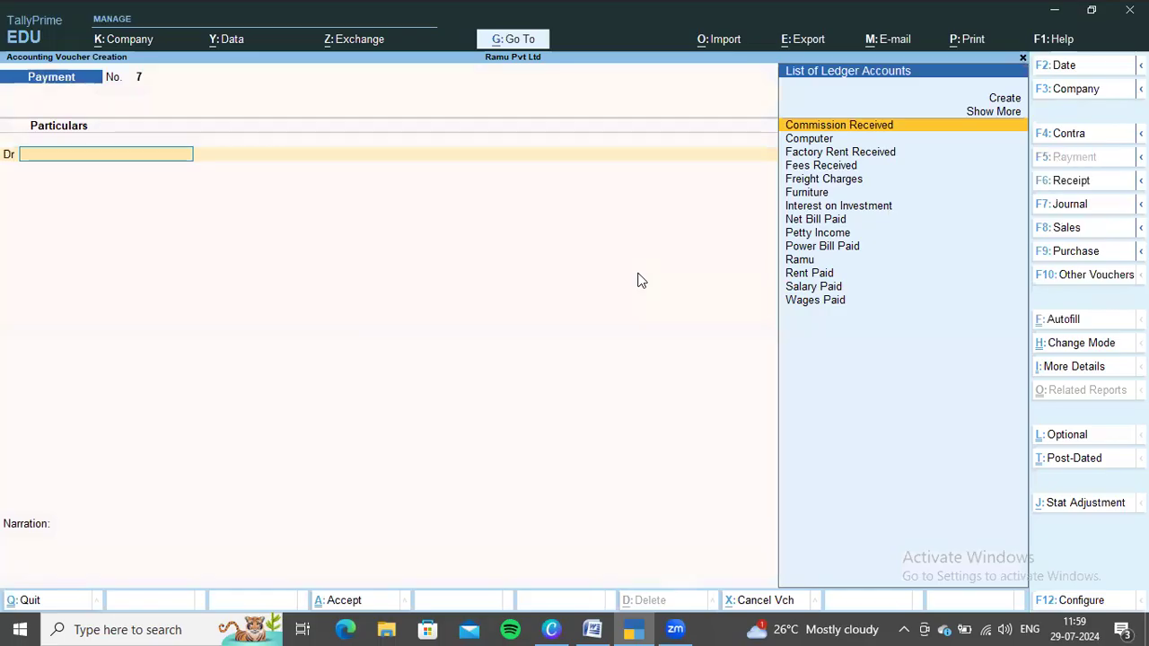
pyautogui.write('Pow')
pyautogui.press('Return')
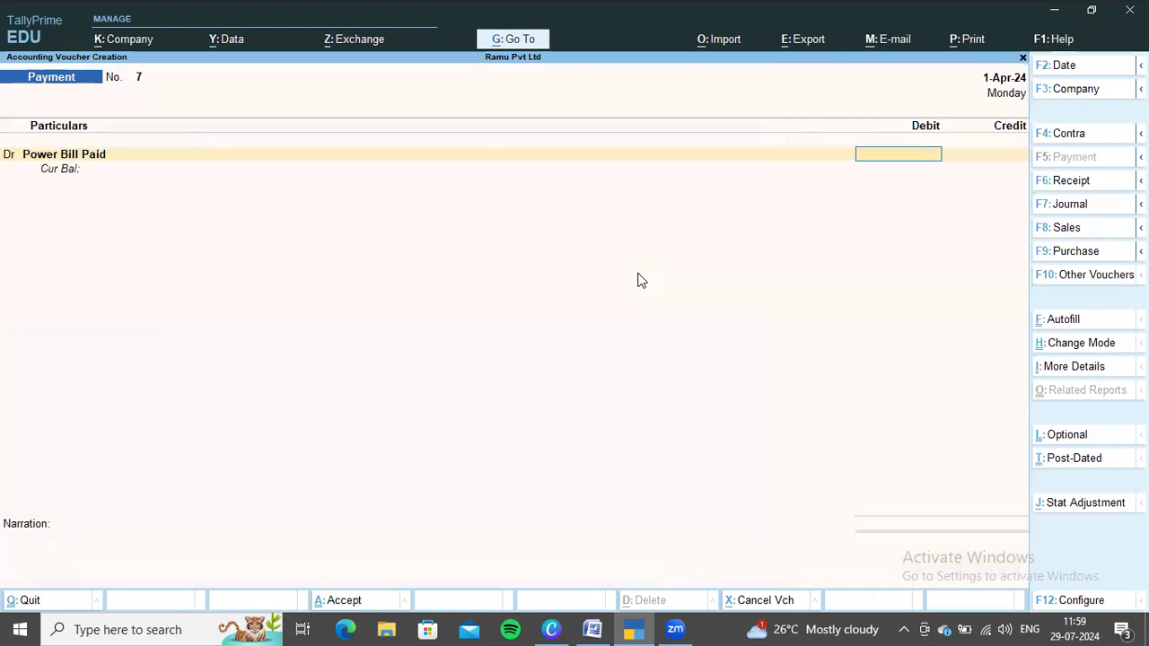
pyautogui.hotkey('alt', 'Tab')
pyautogui.hotkey('alt', 'Tab')
pyautogui.write('1750')
pyautogui.press('Return')
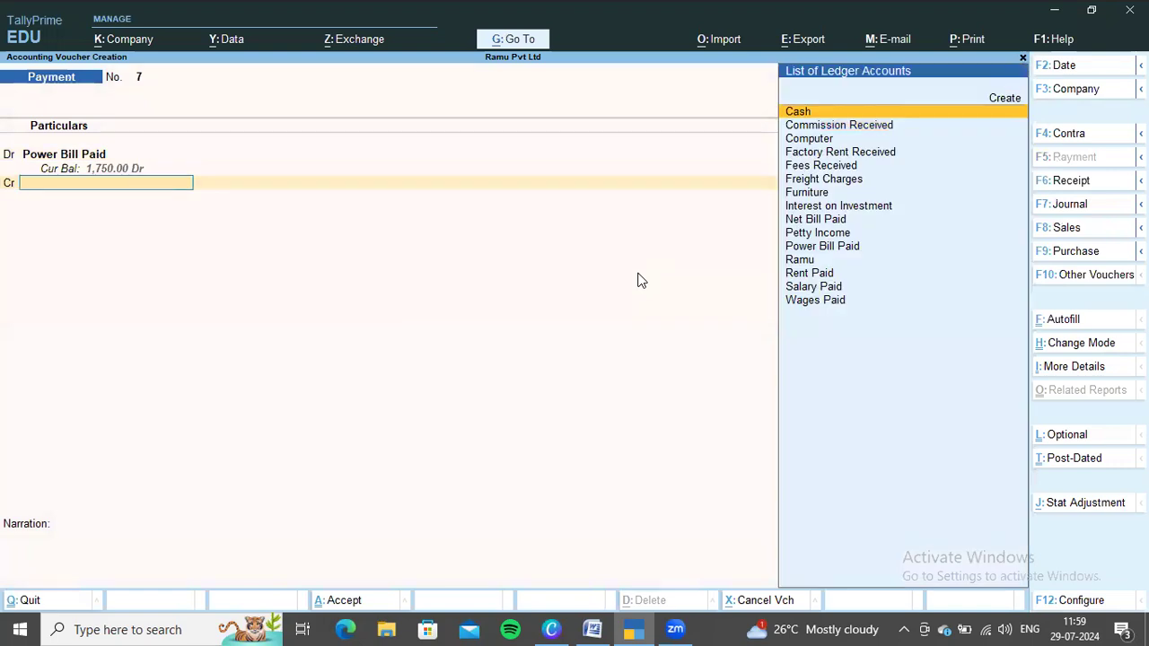
pyautogui.press('Return')
pyautogui.hotkey('ctrl', 'a')
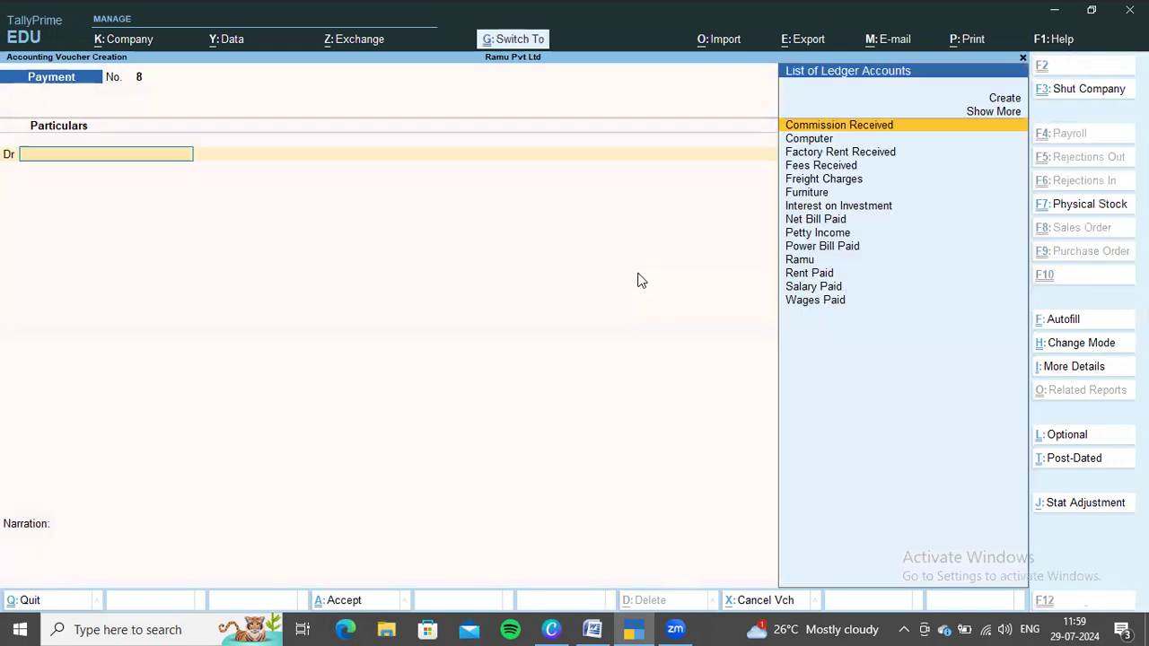
# Step: Start a receipt voucher for the petty income entry, crediting Petty Income 600 and debiting Cash
pyautogui.hotkey('alt', 'Tab')
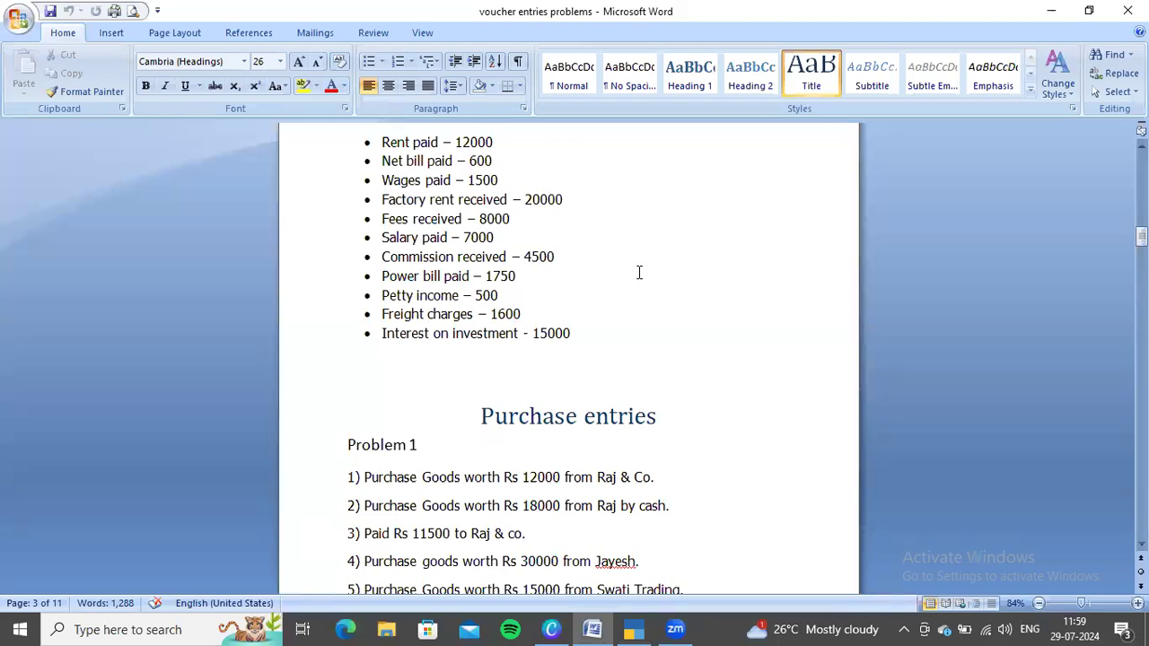
pyautogui.hotkey('alt', 'Tab')
pyautogui.press('F6')
pyautogui.write('Pet')
pyautogui.press('Return')
pyautogui.write('600')
pyautogui.press('Return')
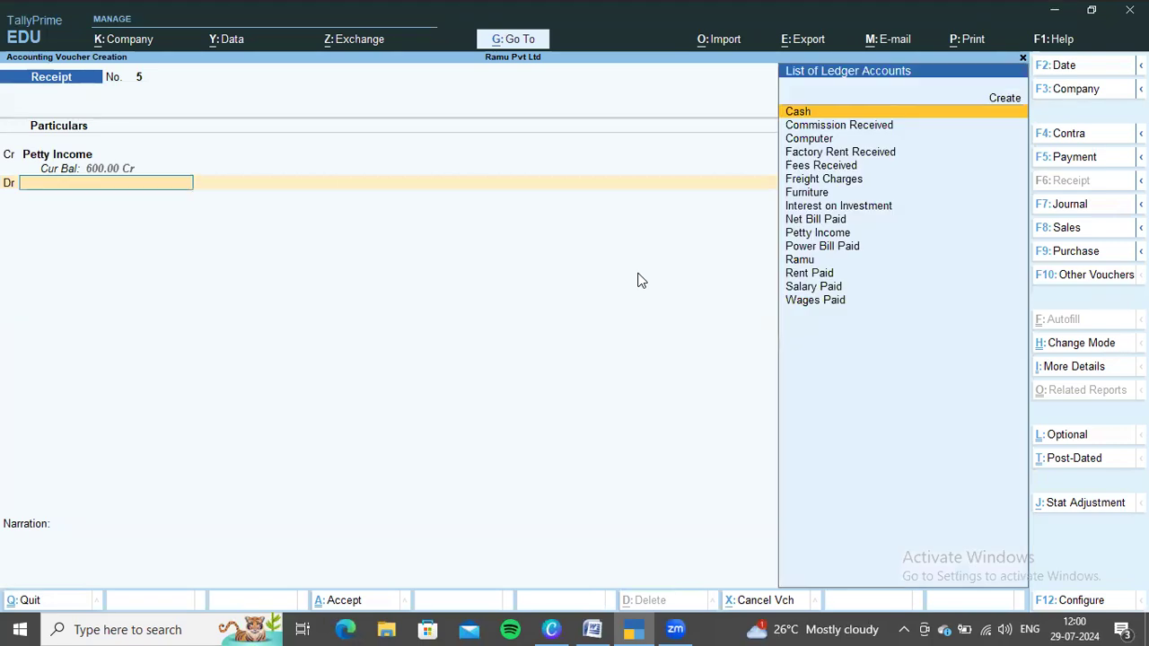
pyautogui.press('Return')
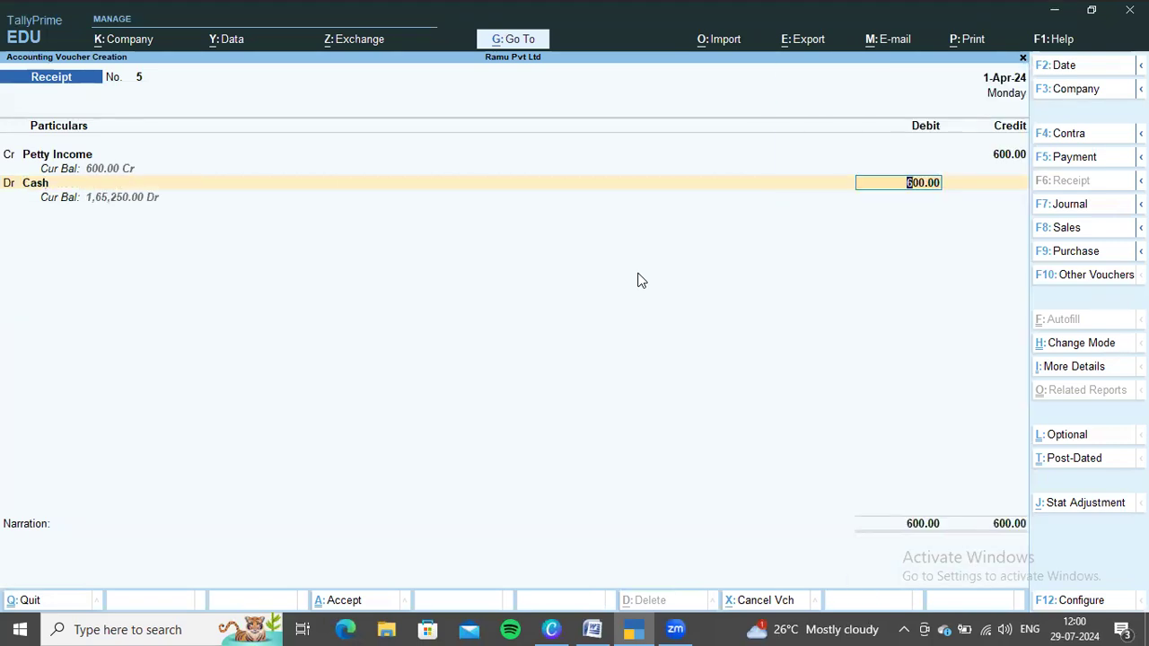
# Step: Check the petty income amount in Word, set the Petty Income credit to 500 and save the receipt voucher
pyautogui.hotkey('alt', 'Tab')
pyautogui.hotkey('alt', 'Tab')
pyautogui.press('BackSpace')
pyautogui.press('BackSpace')
pyautogui.press('BackSpace')
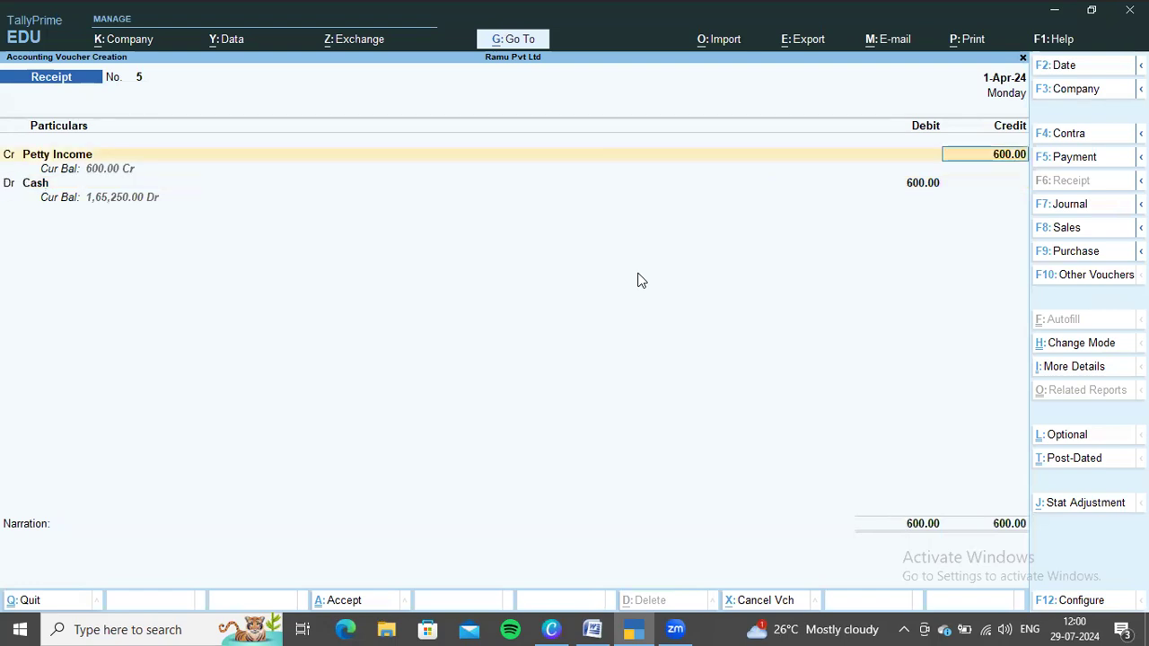
pyautogui.write('500')
pyautogui.press('Return')
pyautogui.press('Return')
pyautogui.press('Return')
pyautogui.press('ctrl')
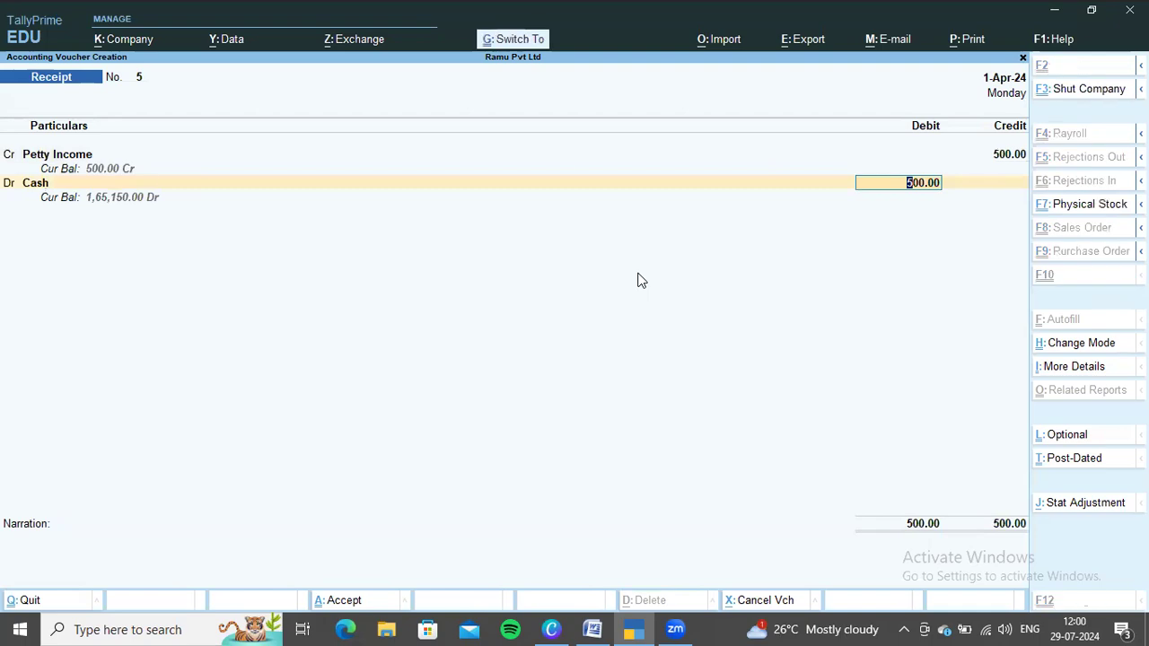
pyautogui.hotkey('ctrl', 'a')
# Step: Record the freight entry from Word as a payment voucher debiting Freight Charges 1600 and crediting Cash, and save it
pyautogui.hotkey('alt', 'Tab')
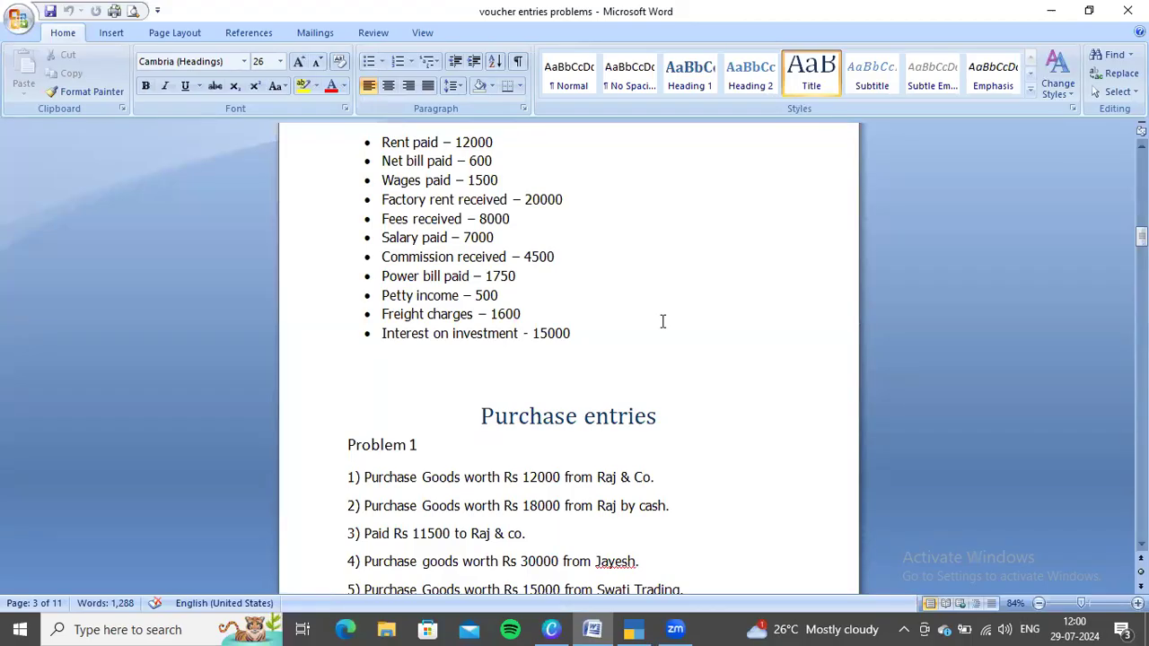
pyautogui.hotkey('alt', 'Tab')
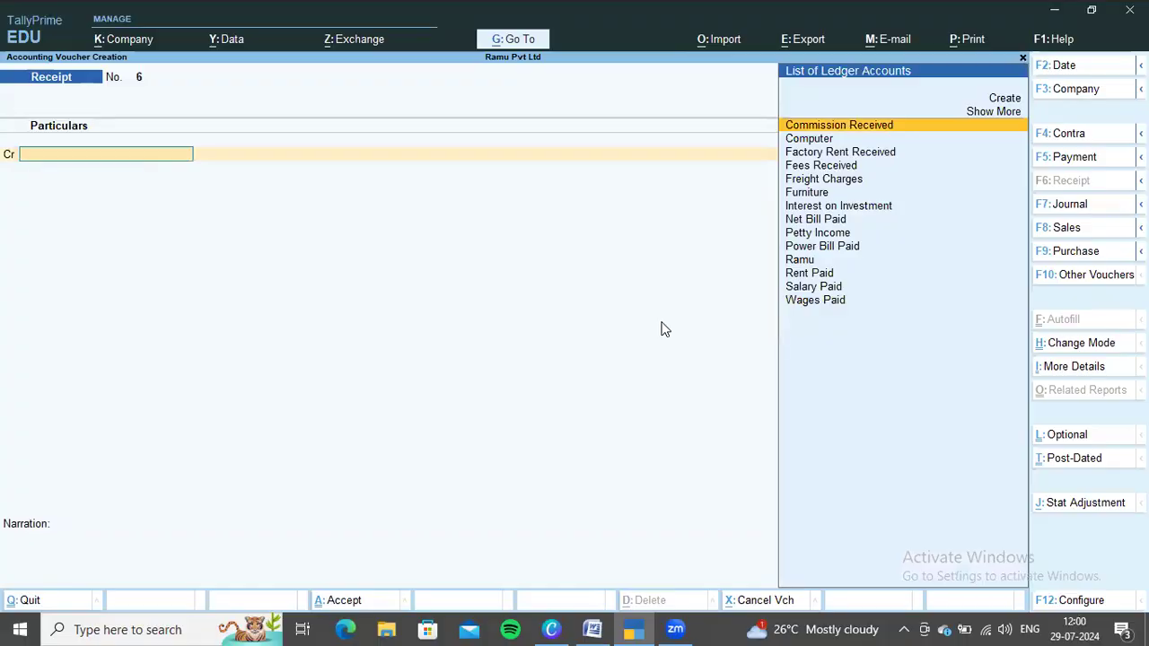
pyautogui.press('F5')
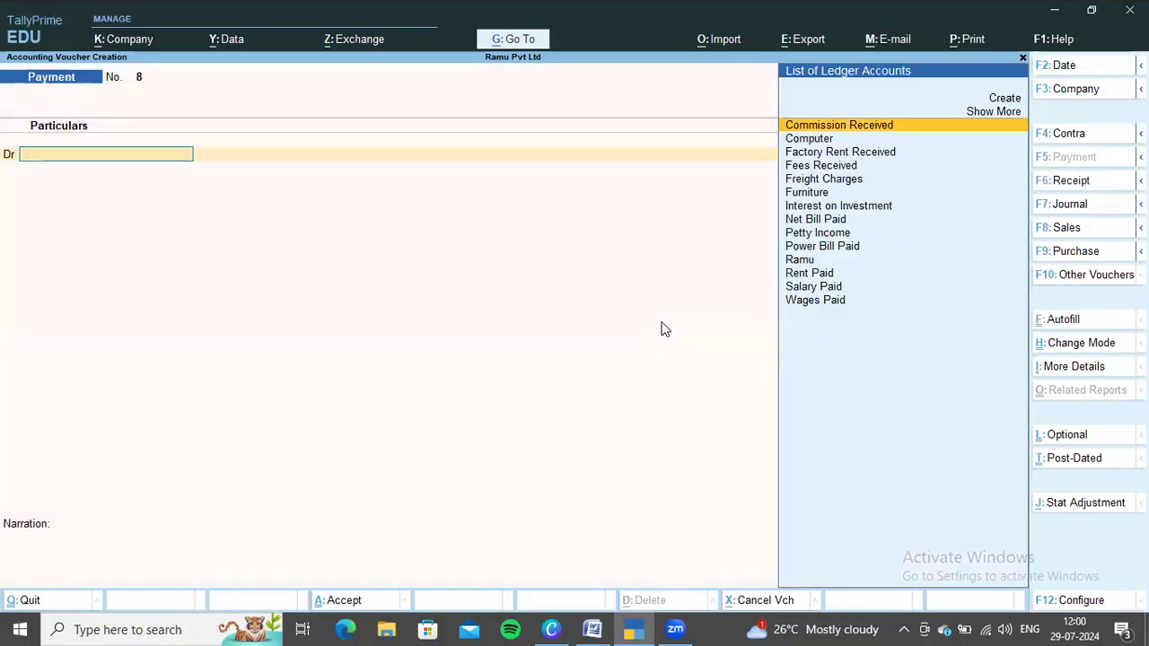
pyautogui.write('fr')
pyautogui.press('Return')
pyautogui.write('1600')
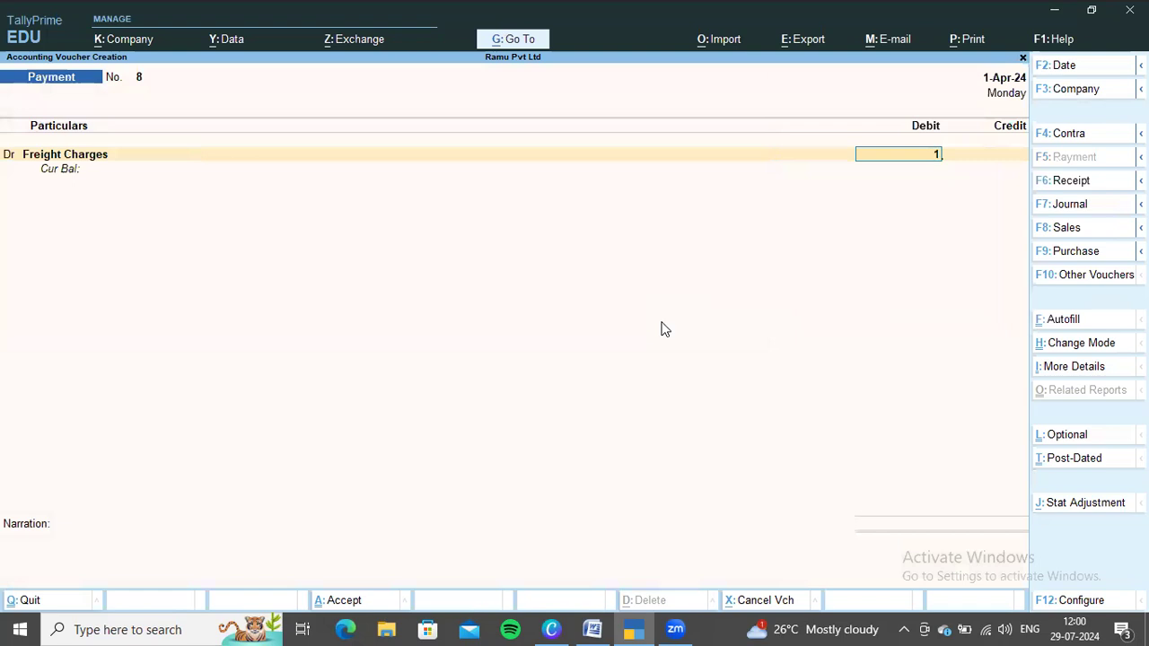
pyautogui.press('Return')
pyautogui.press('Return')
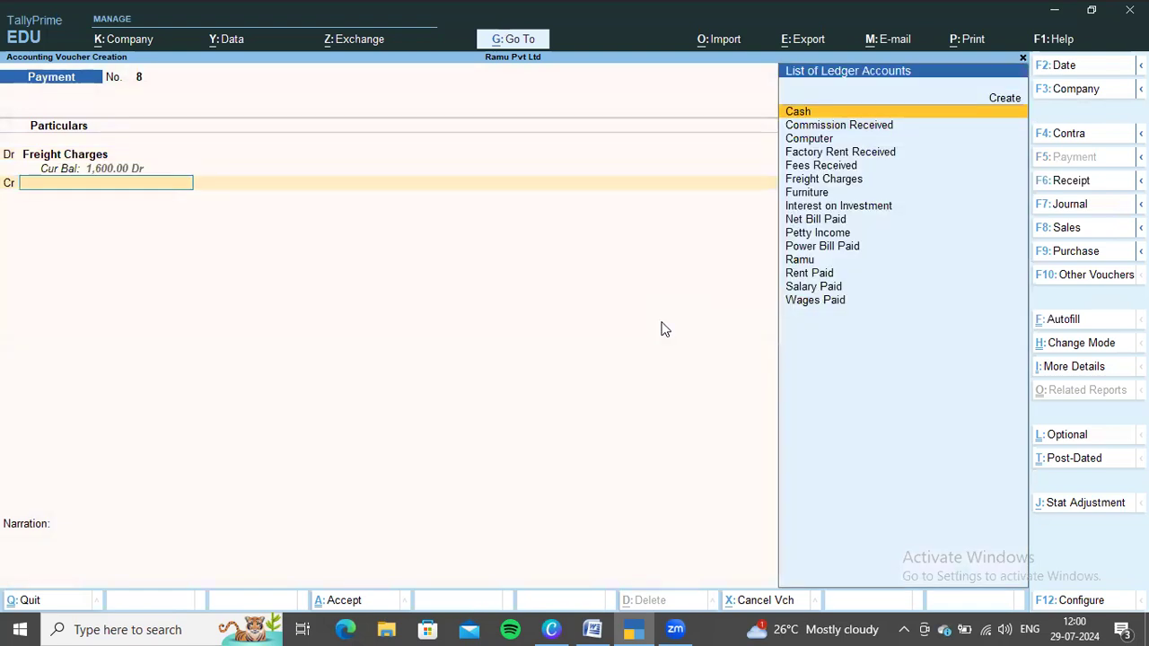
pyautogui.press('Return')
pyautogui.hotkey('ctrl', 'a')
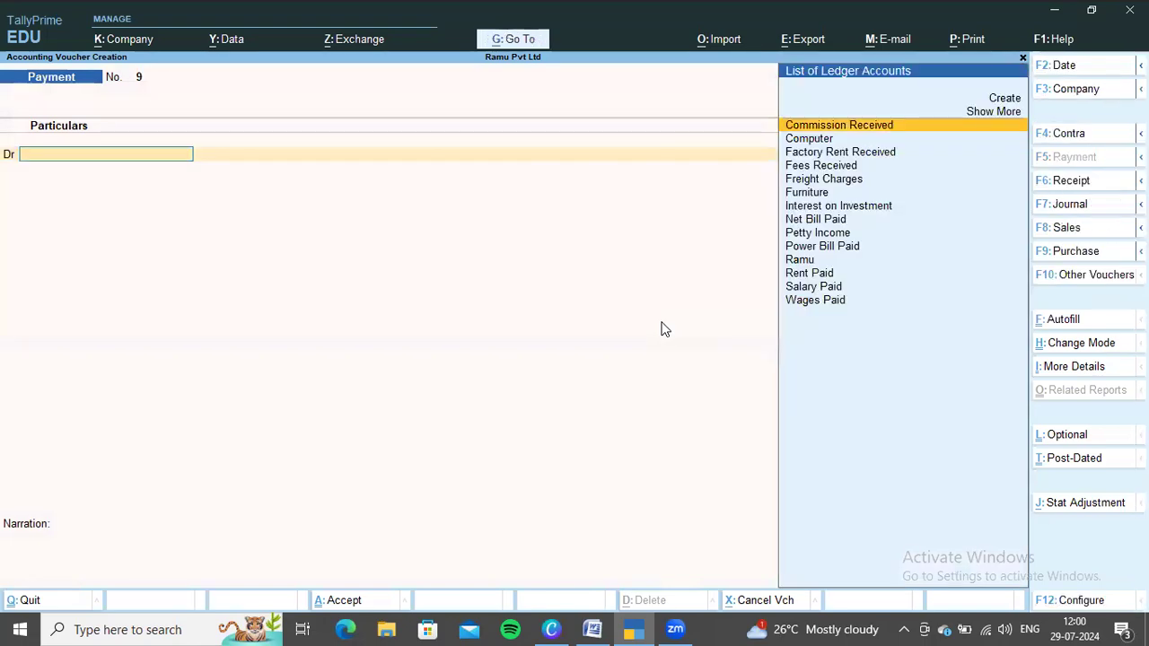
# Step: Record the interest entry from Word as a receipt voucher crediting Interest on Investment 15000 and debiting Cash, and save it
pyautogui.hotkey('alt', 'Tab')
pyautogui.scroll(-1, 664, 320)
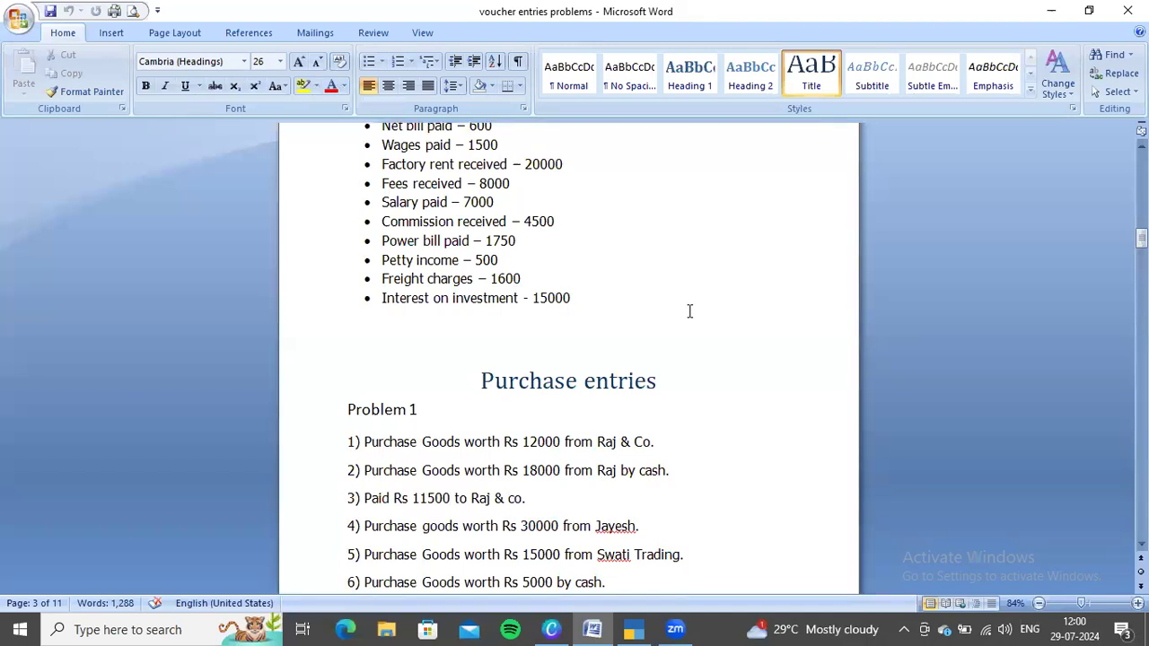
pyautogui.hotkey('alt', 'Tab')
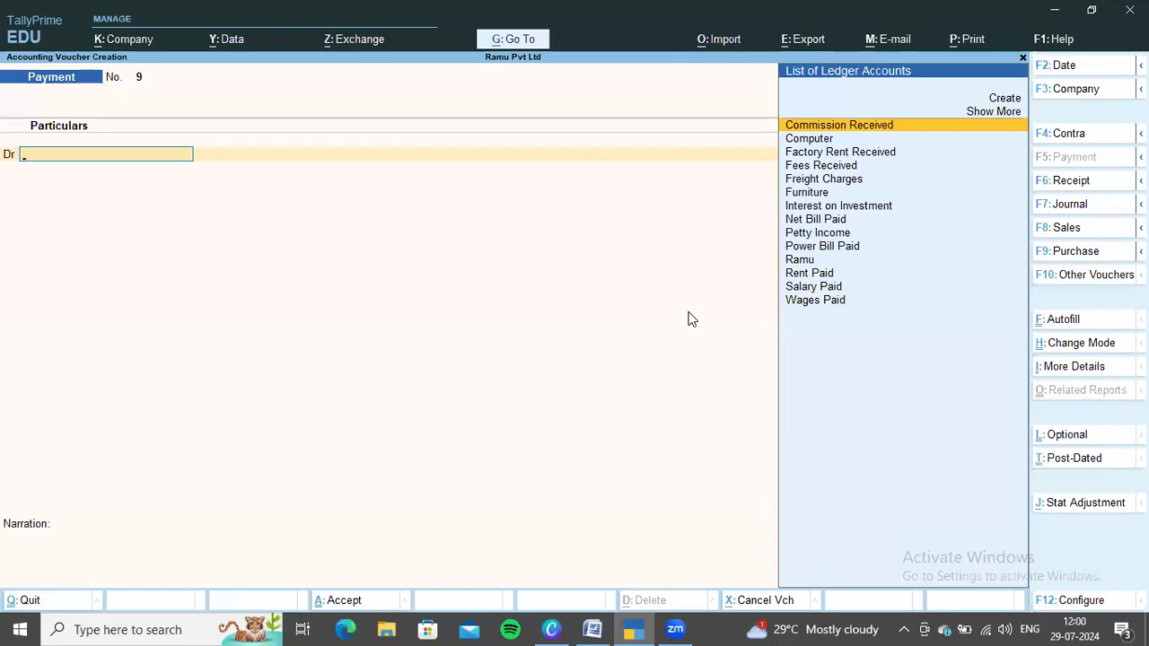
pyautogui.press('F6')
pyautogui.write('In')
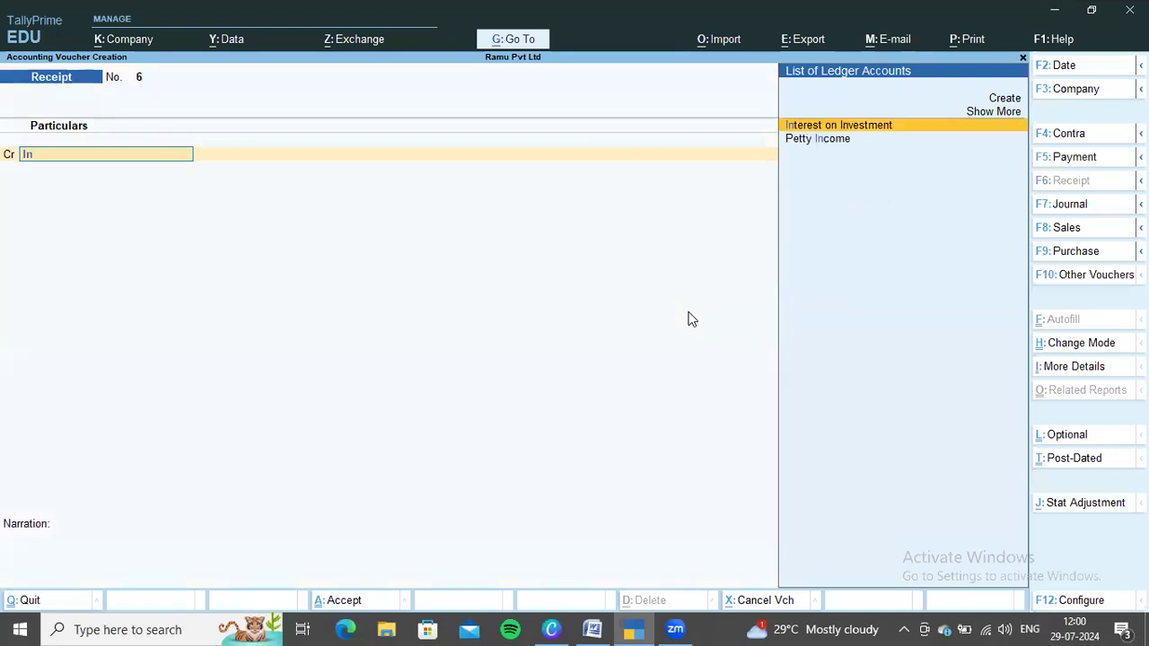
pyautogui.press('Return')
pyautogui.hotkey('alt', 'Tab')
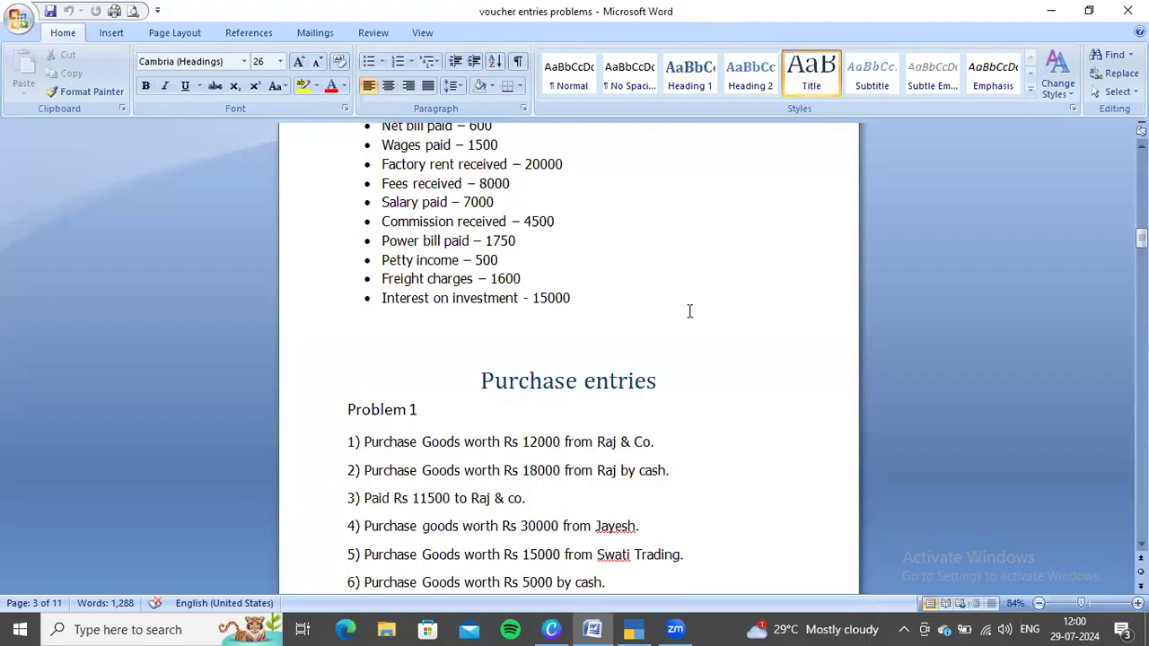
pyautogui.hotkey('alt', 'Tab')
pyautogui.write('15000')
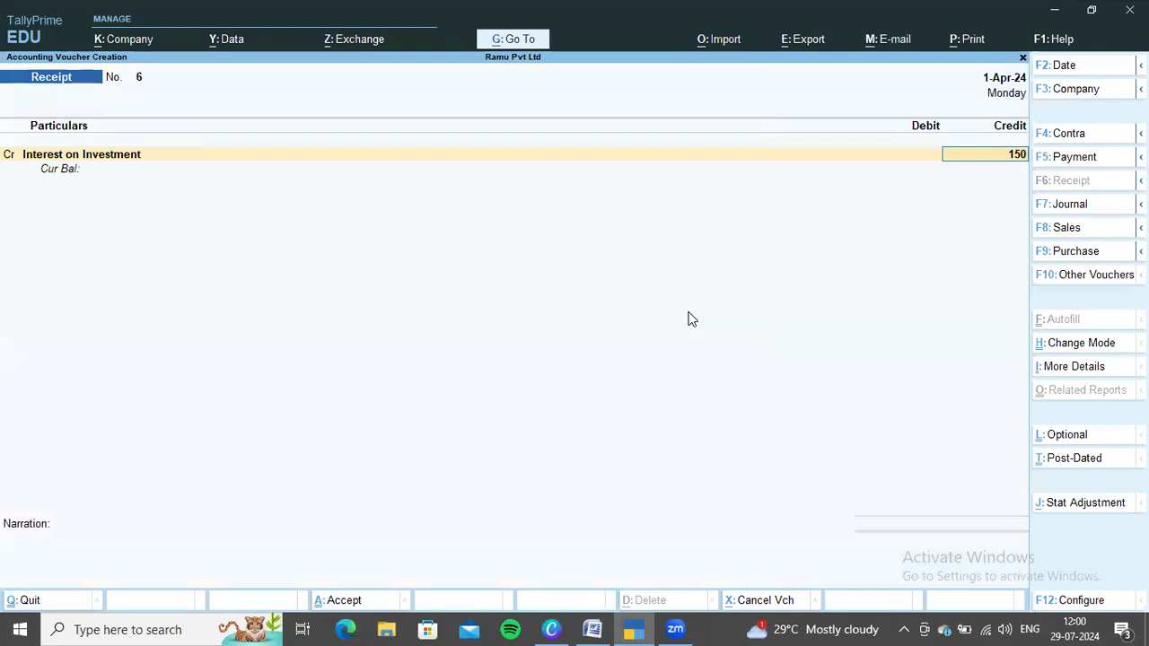
pyautogui.press('Return')
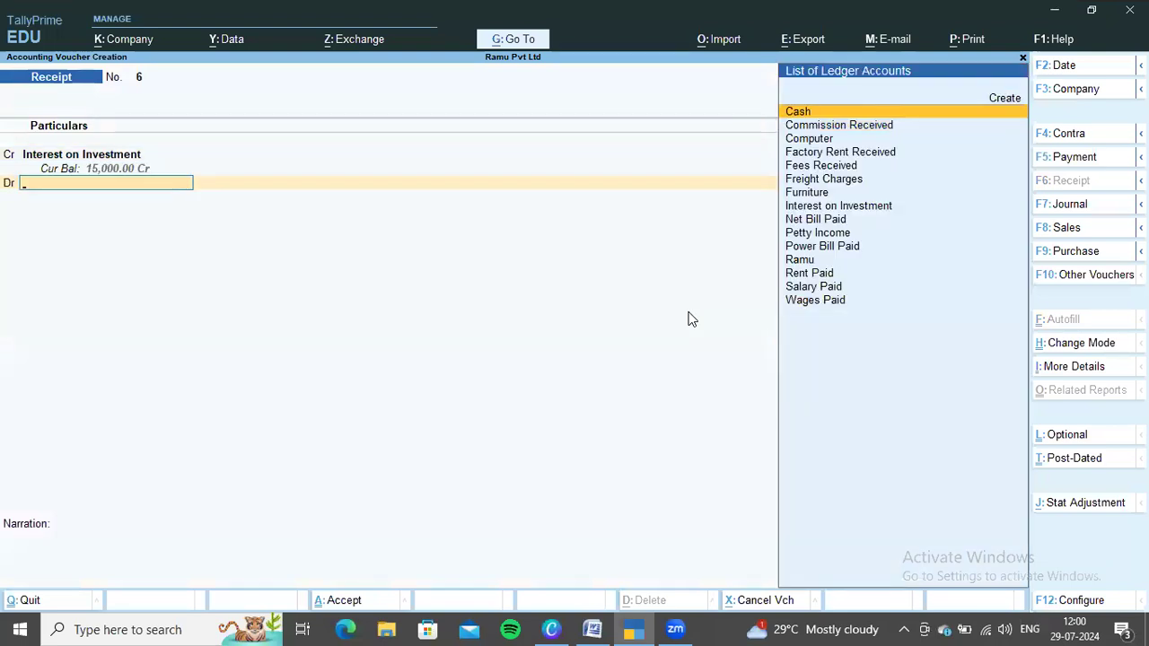
pyautogui.press('Return')
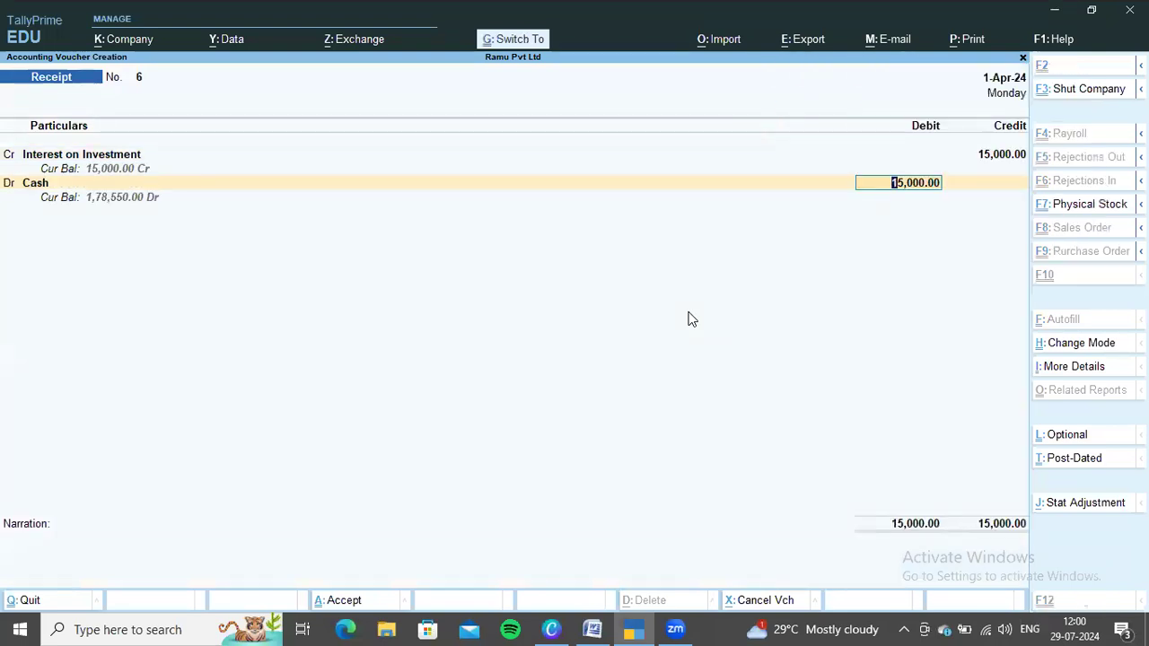
pyautogui.hotkey('ctrl', 'a')
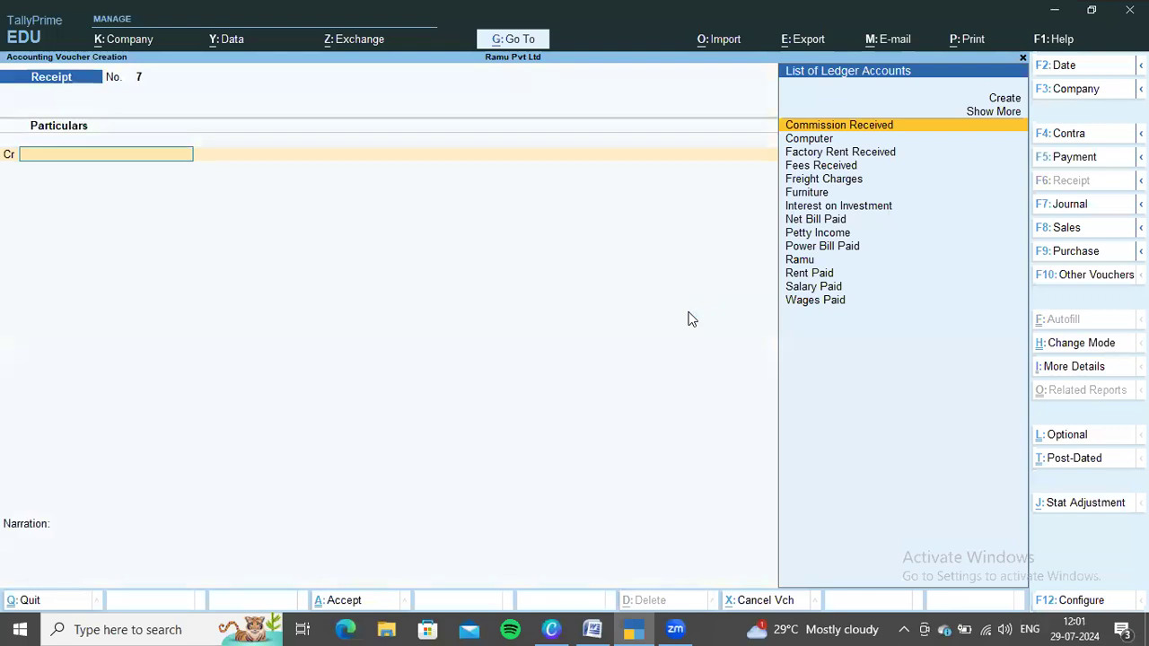
# Step: Leave voucher creation, open the Day Book and look through the recorded payment and receipt vouchers
pyautogui.press('Escape')
pyautogui.press('Down')
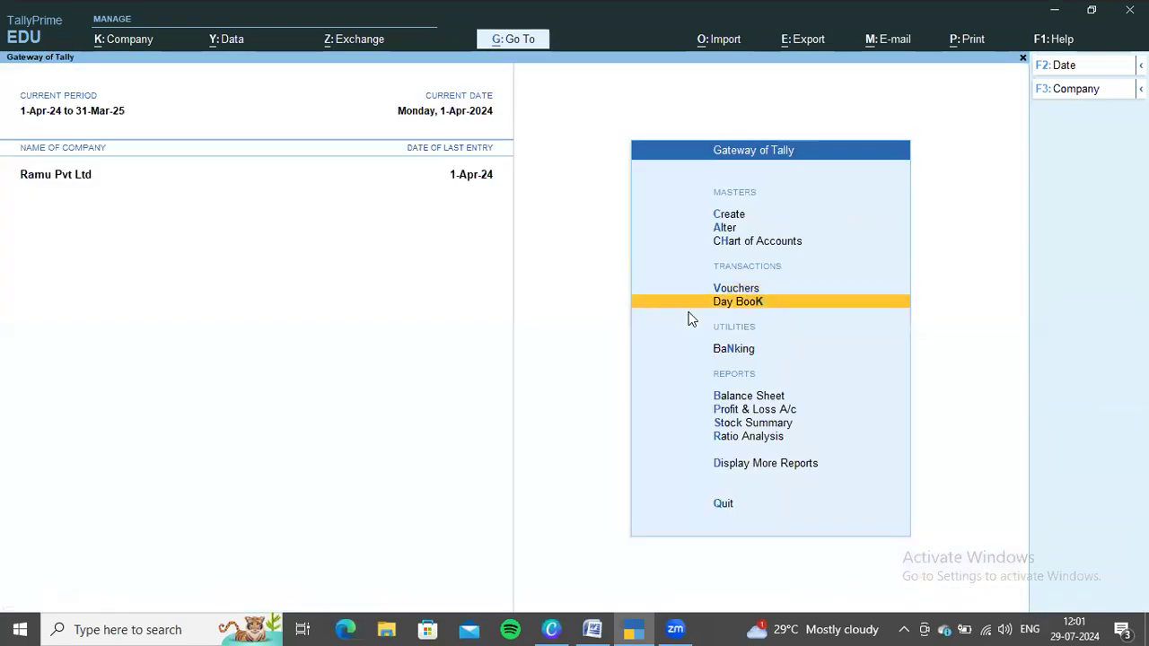
pyautogui.press('Return')
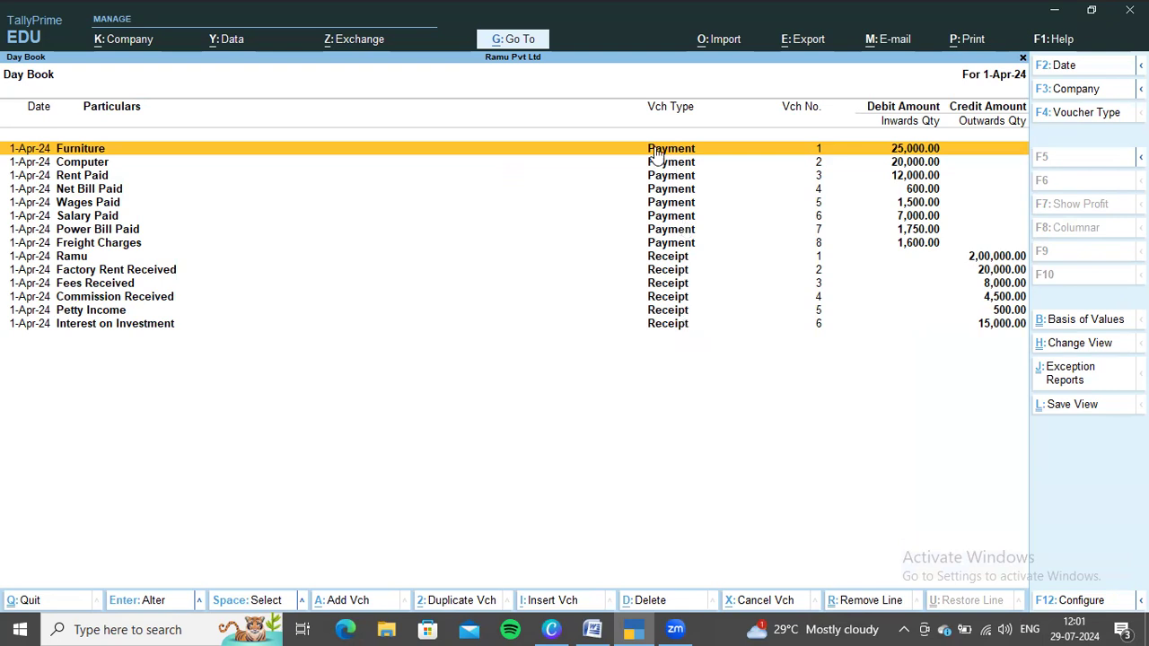
pyautogui.press('Down')
pyautogui.press('Down')
pyautogui.press('Down')
pyautogui.press('Down')
pyautogui.press('Down')
pyautogui.press('Down')
pyautogui.press('Down')
pyautogui.press('Down')
pyautogui.press('Down')
pyautogui.press('Down')
pyautogui.press('Down')
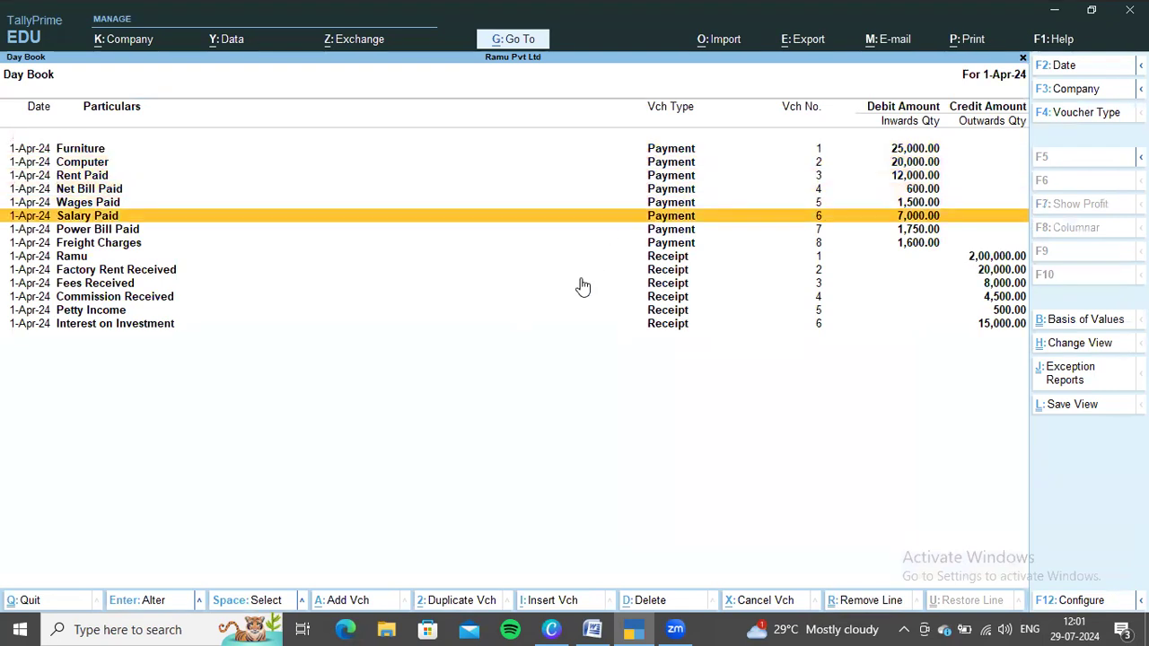
# Step: Go back through the Day Book entries to the Furniture payment and open that voucher to view its details
pyautogui.press('Up')
pyautogui.press('Up')
pyautogui.press('Up')
pyautogui.press('Up')
pyautogui.press('Up')
pyautogui.press('Up')
pyautogui.press('Up')
pyautogui.press('Up')
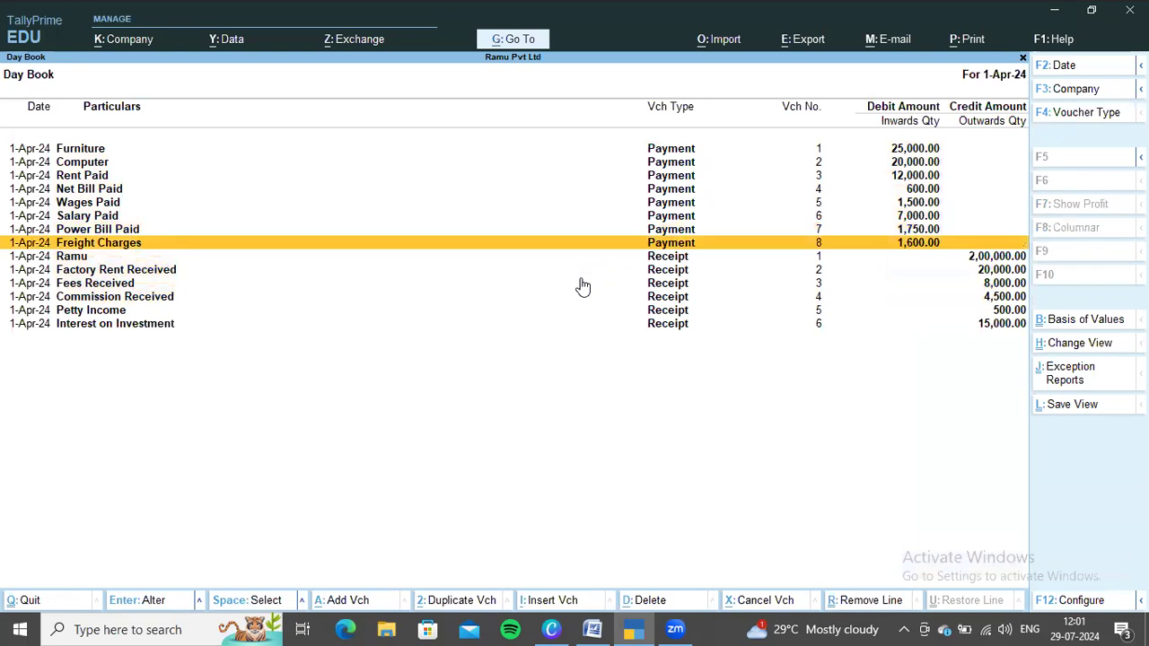
pyautogui.press('Up')
pyautogui.press('Up')
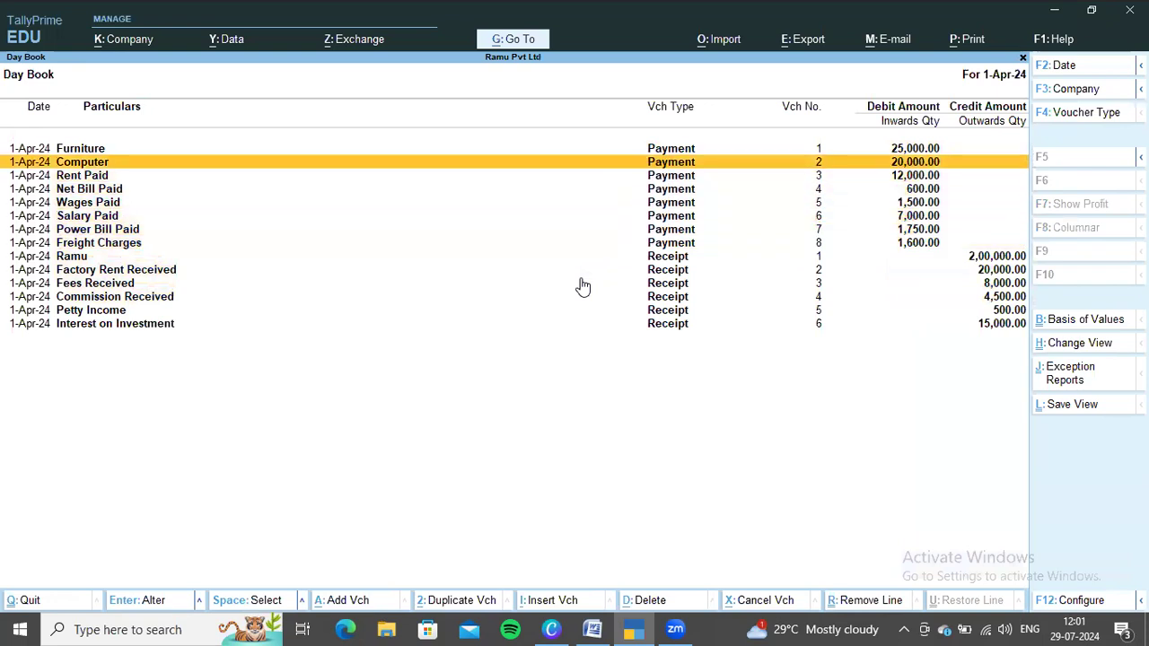
pyautogui.press('Up')
pyautogui.press('Return')
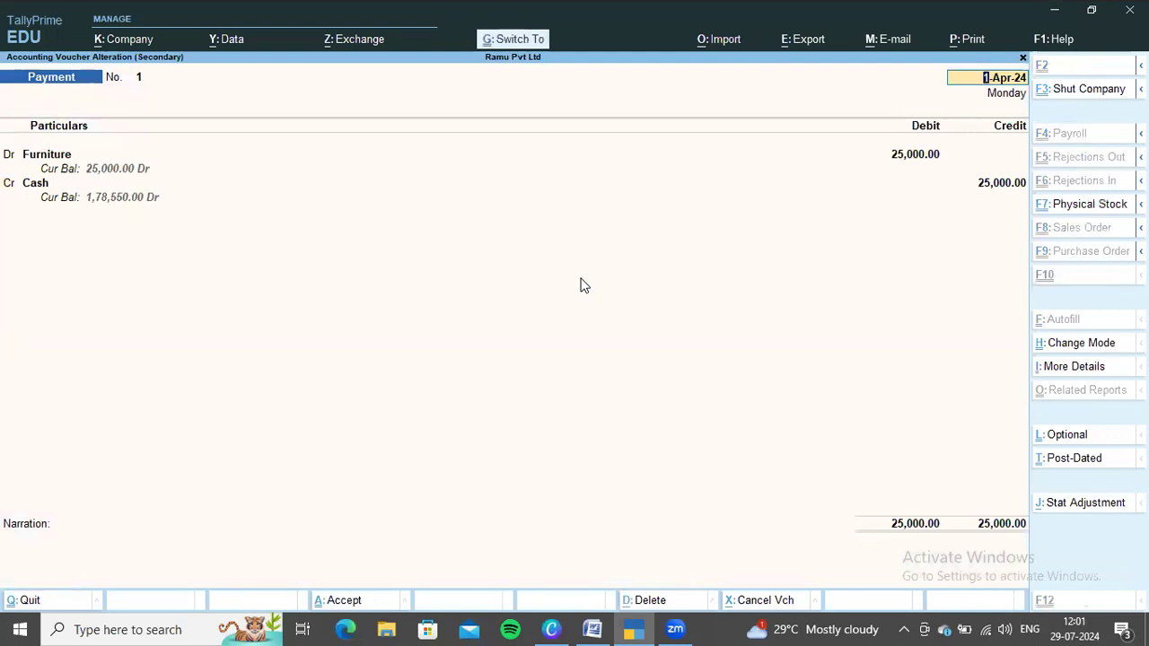
# Step: Leave the Furniture payment voucher and the Day Book without changes, and open the Profit & Loss A/c report
pyautogui.hotkey('ctrl', 'q')
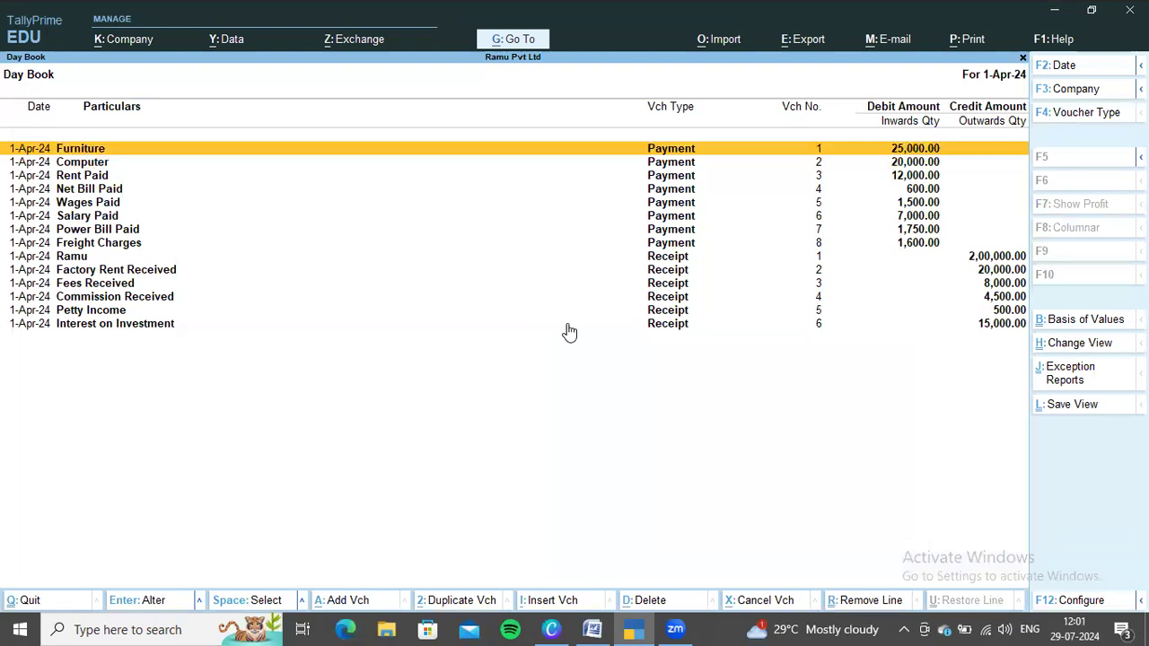
pyautogui.press('Escape')
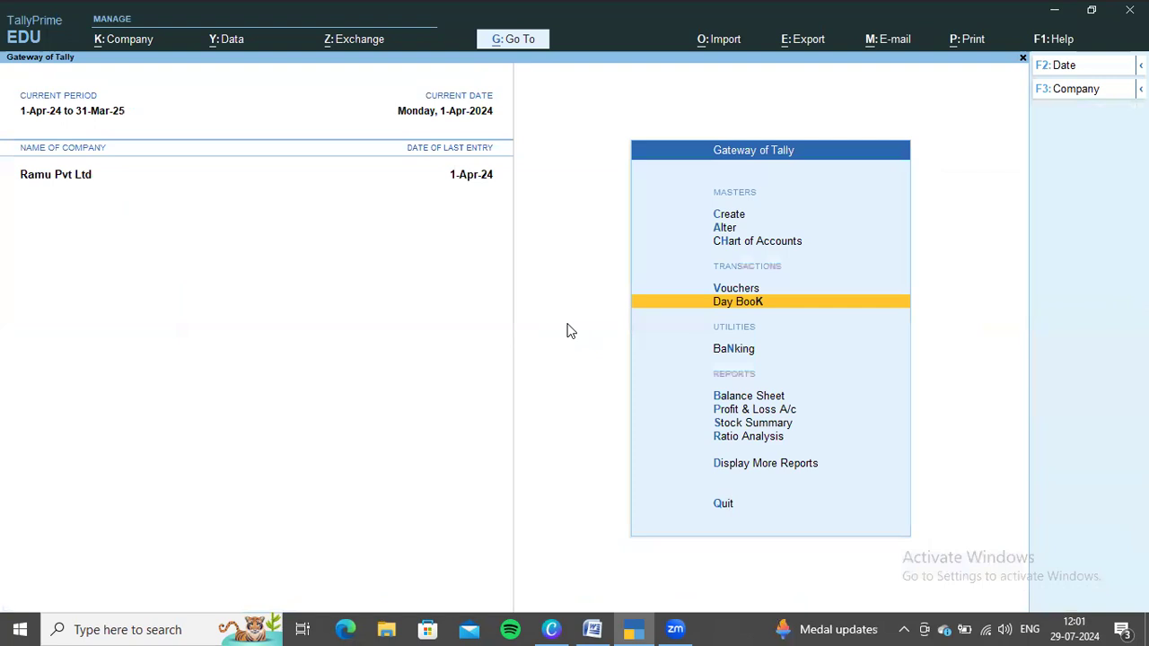
pyautogui.press('Down')
pyautogui.press('Down')
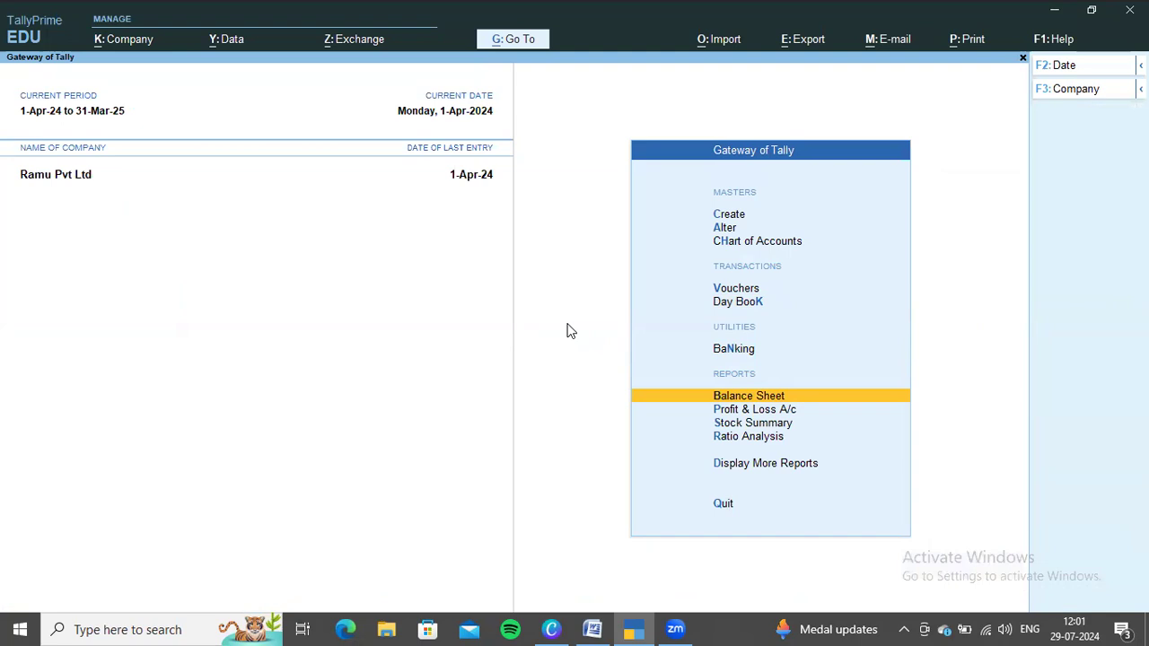
pyautogui.press('Down')
pyautogui.press('Return')
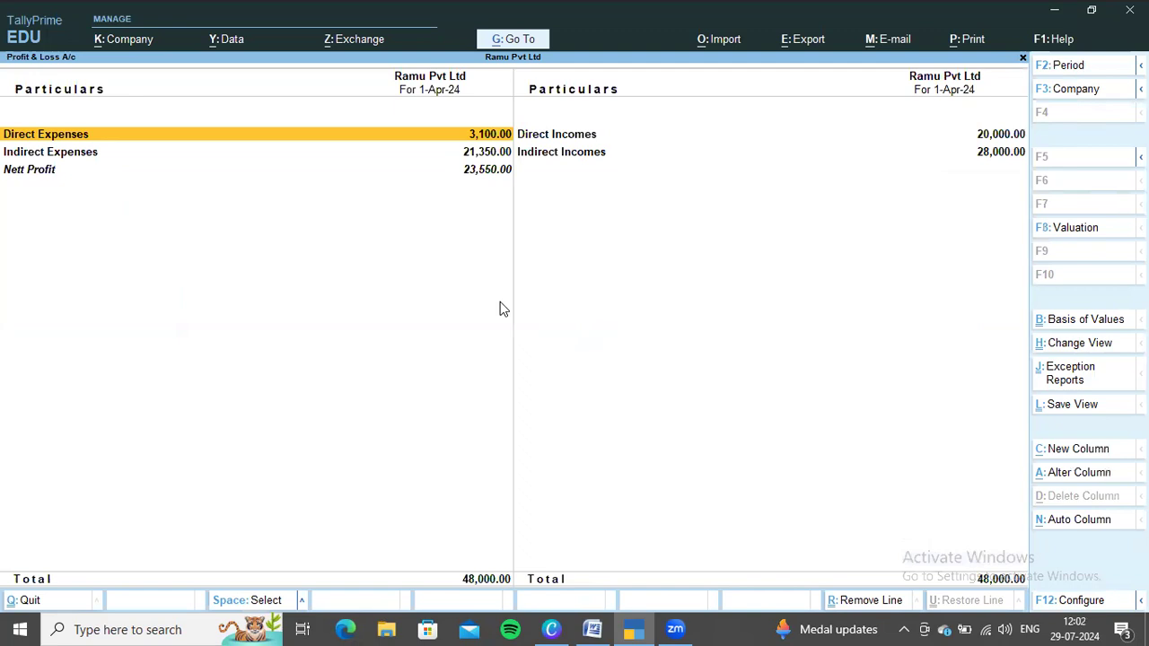
# Step: Configure the Profit & Loss A/c with the Detailed report format to list the ledgers under each group
pyautogui.press('F12')
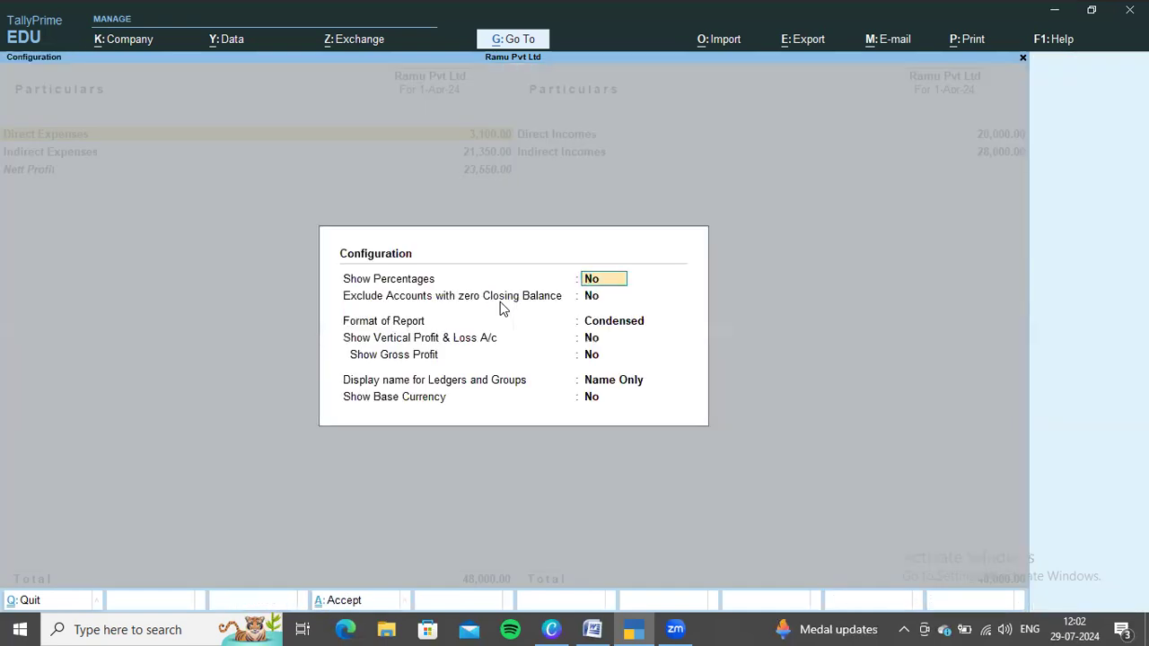
pyautogui.press('Return')
pyautogui.press('Return')
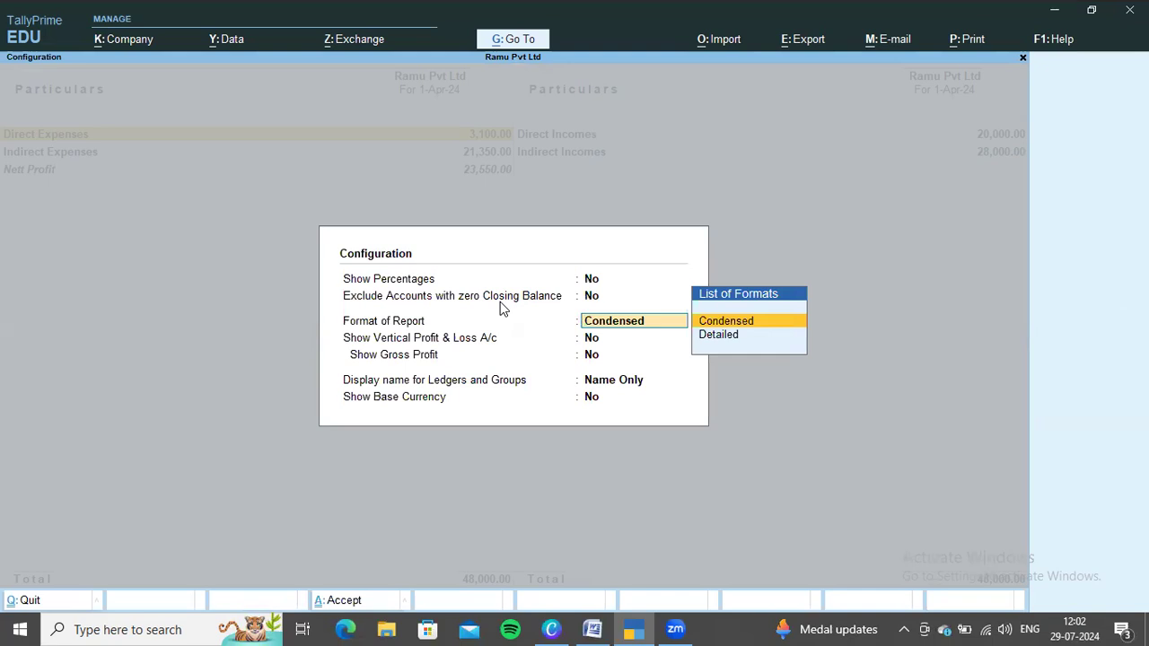
pyautogui.press('Down')
pyautogui.press('Return')
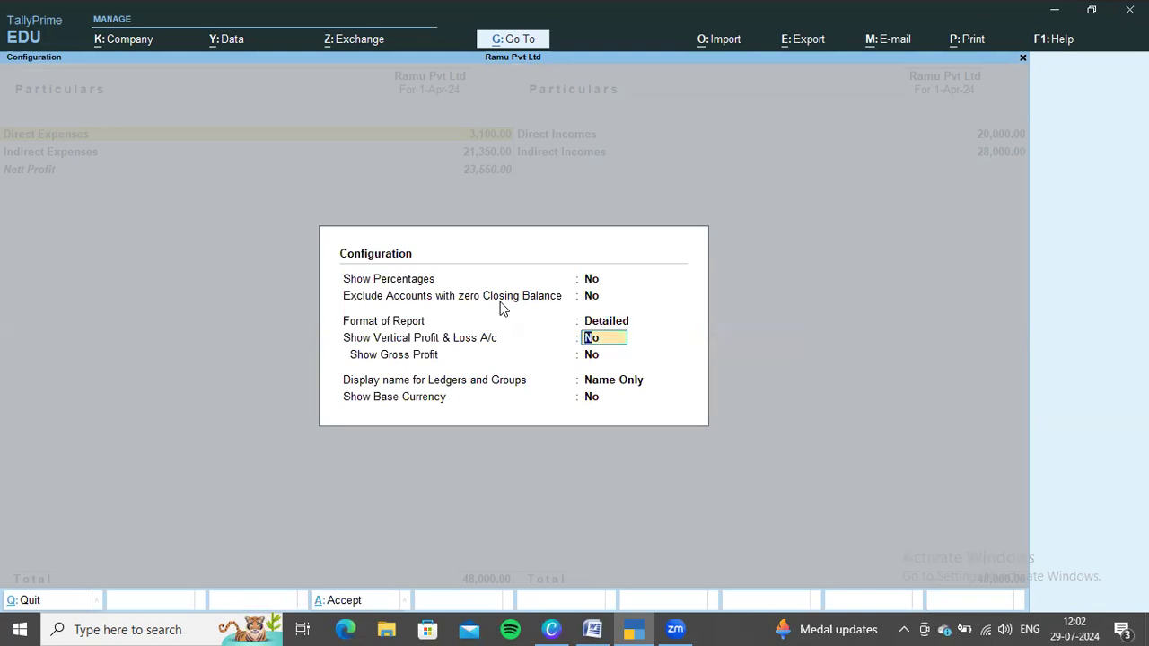
pyautogui.hotkey('ctrl', 'a')
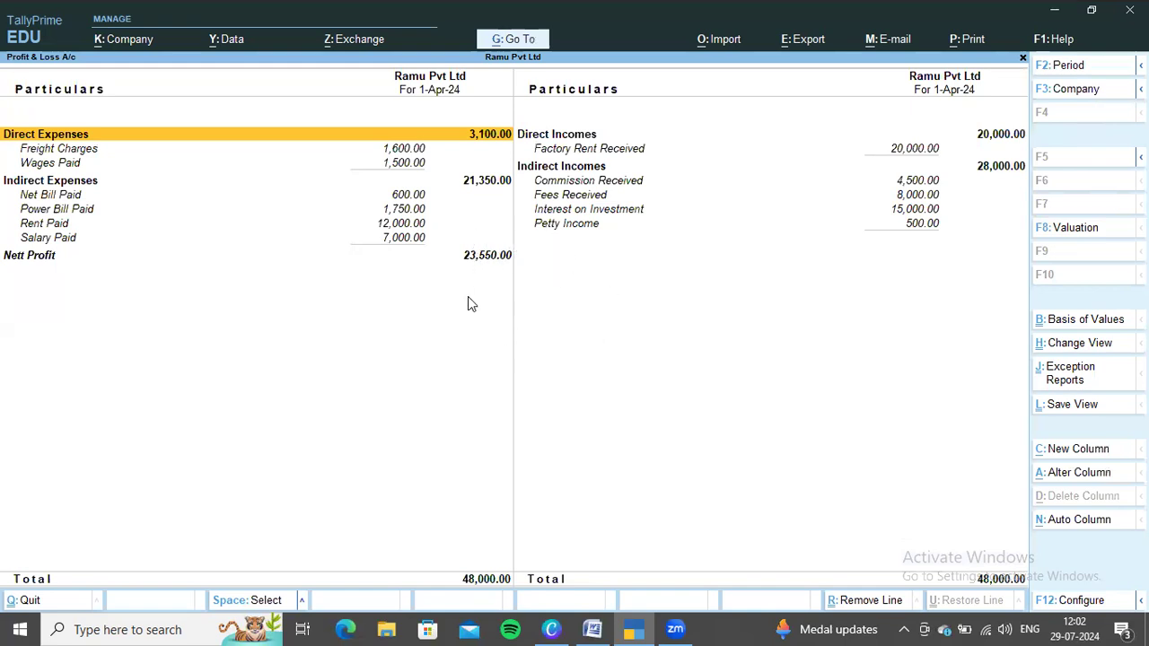
# Step: Close the Profit & Loss A/c, view the Balance Sheet, close it and switch to the Receipts & Payments vouchers presentation
pyautogui.press('Escape')
pyautogui.press('Up')
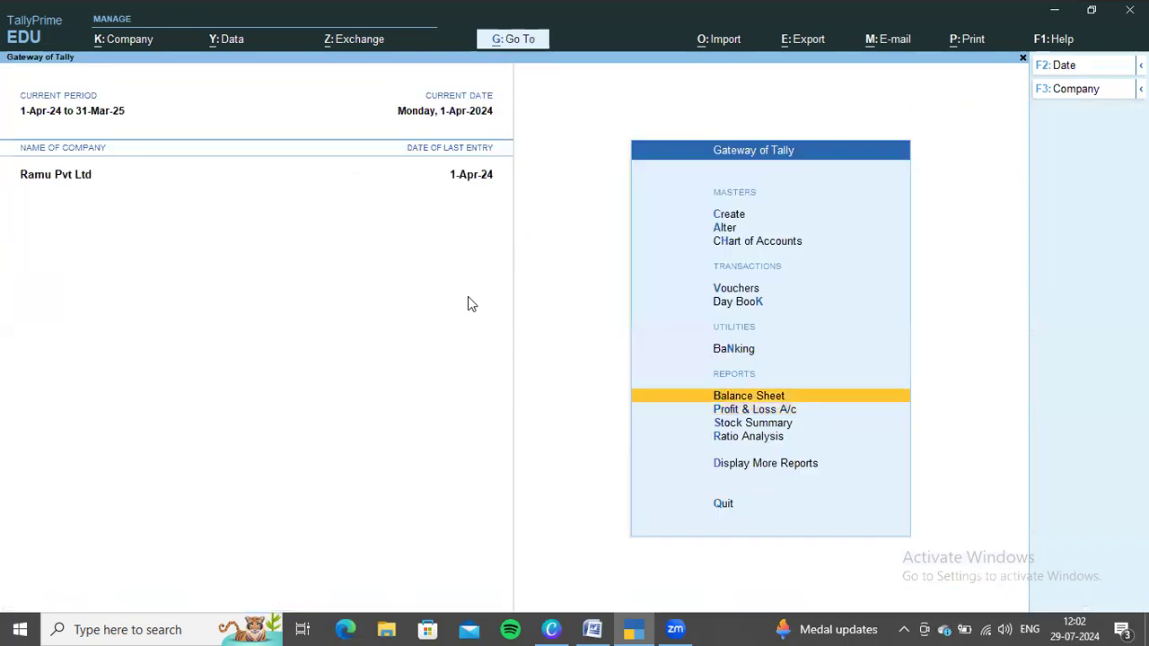
pyautogui.press('Return')
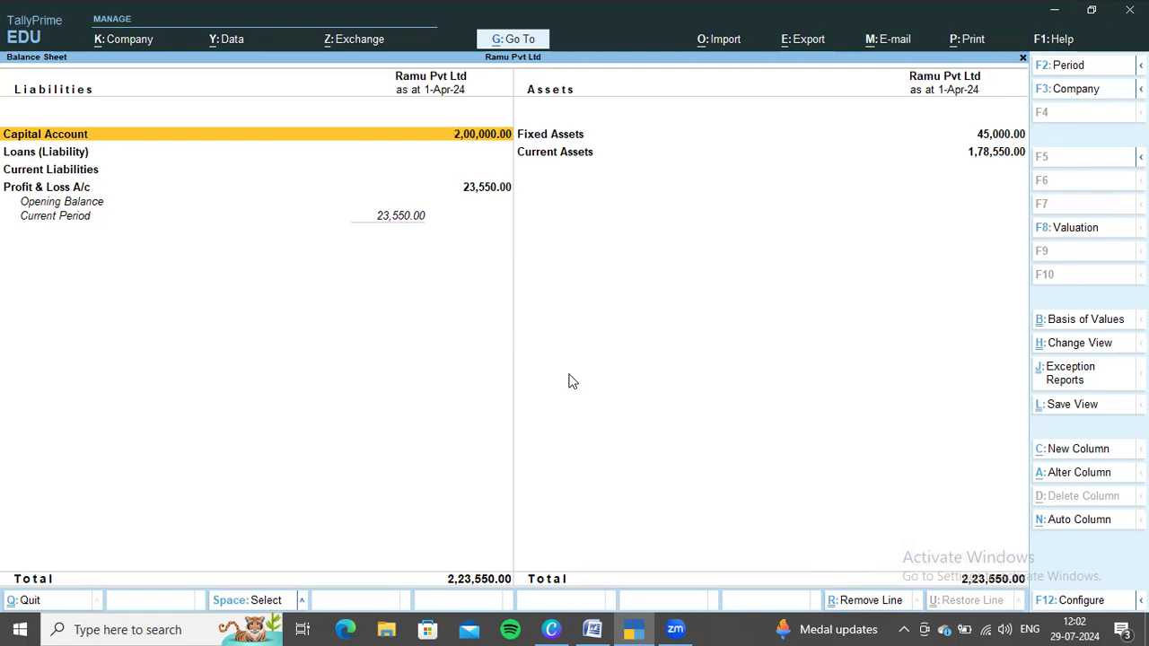
pyautogui.press('Escape')
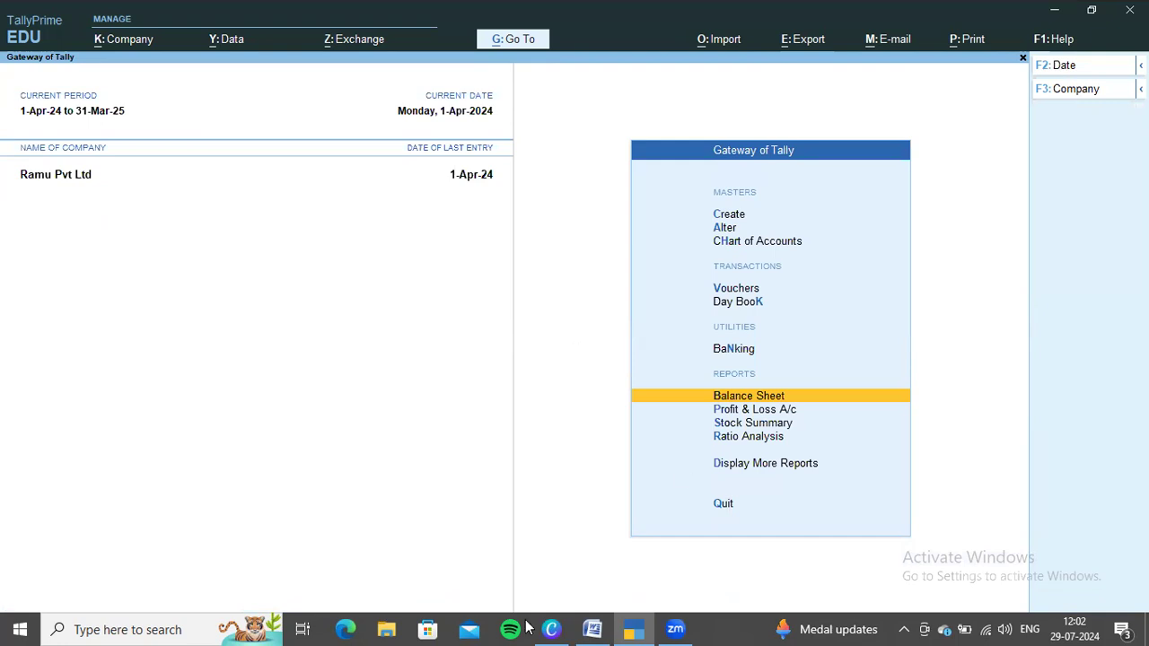
pyautogui.click(554, 628)
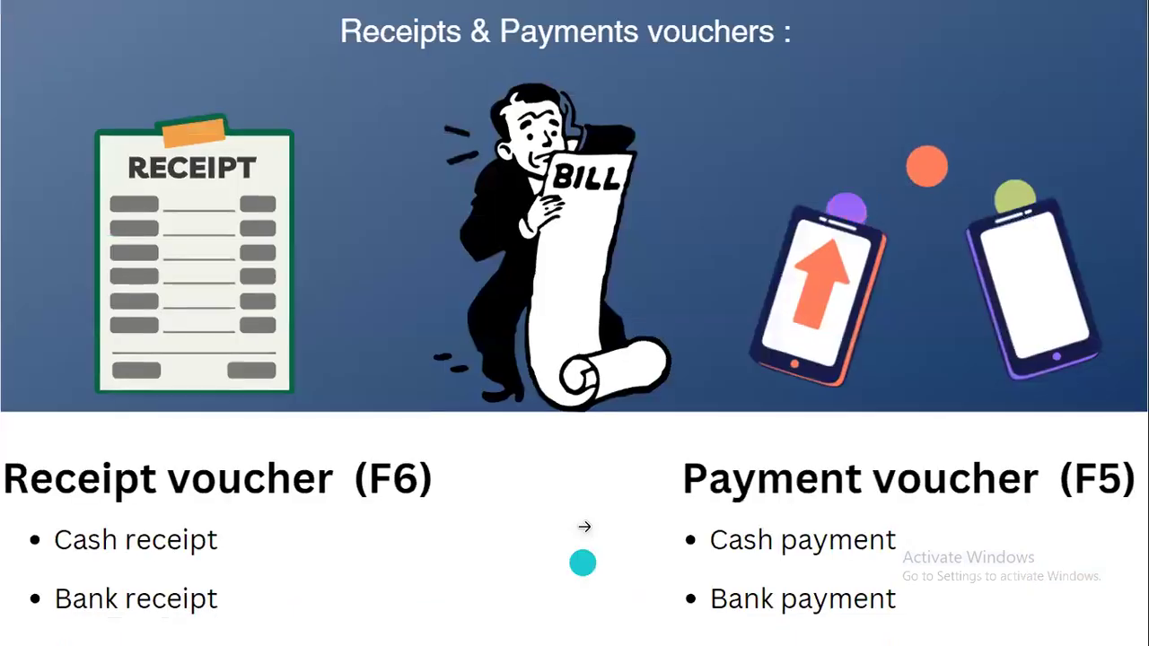